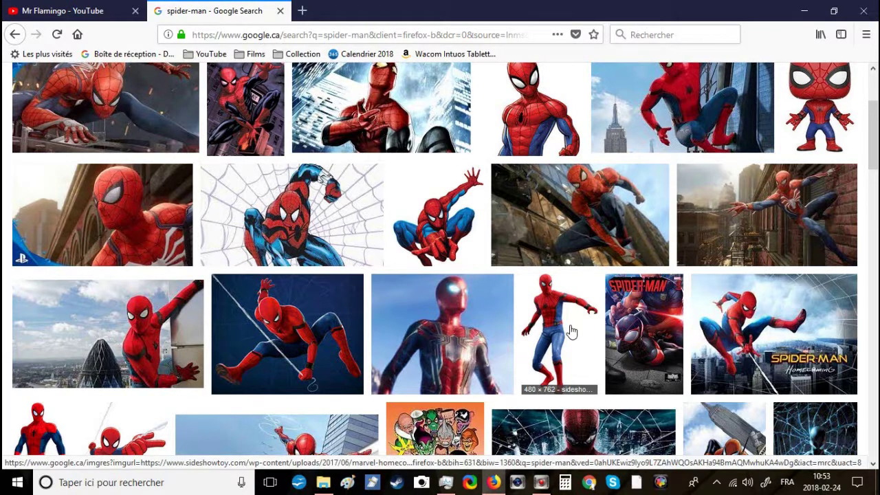
# Step: Browse the spider-man image results and preview several Homecoming pictures as candidates for a drawing reference
pyautogui.scroll(3, 571, 332)
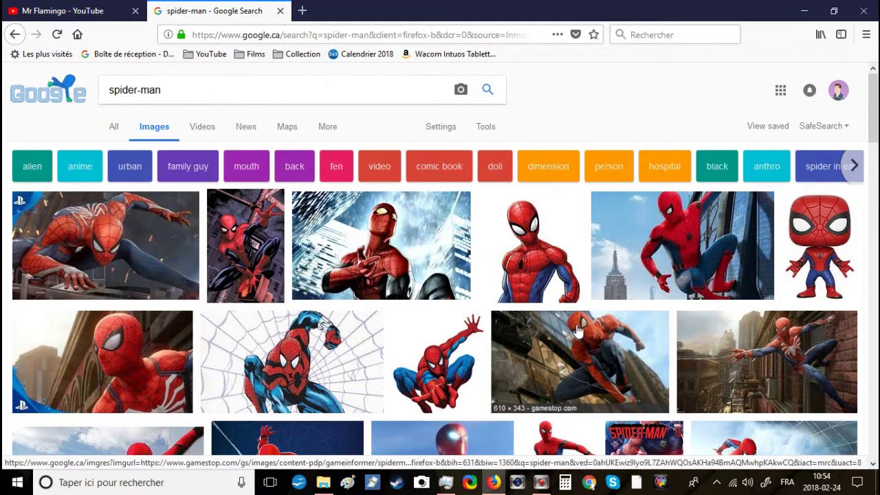
pyautogui.click(657, 260)
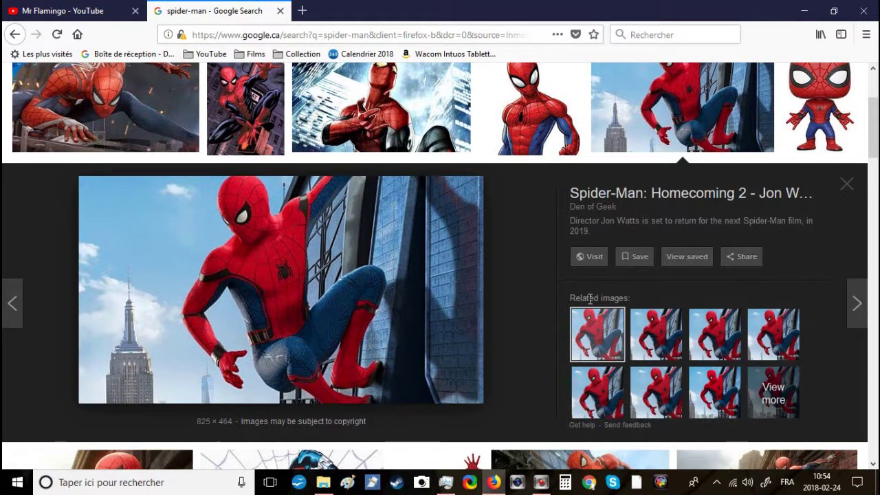
pyautogui.click(646, 335)
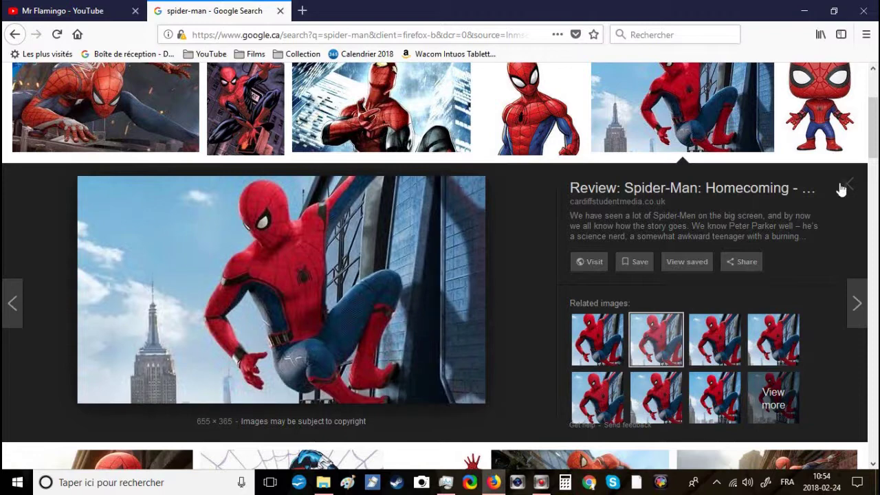
pyautogui.click(846, 185)
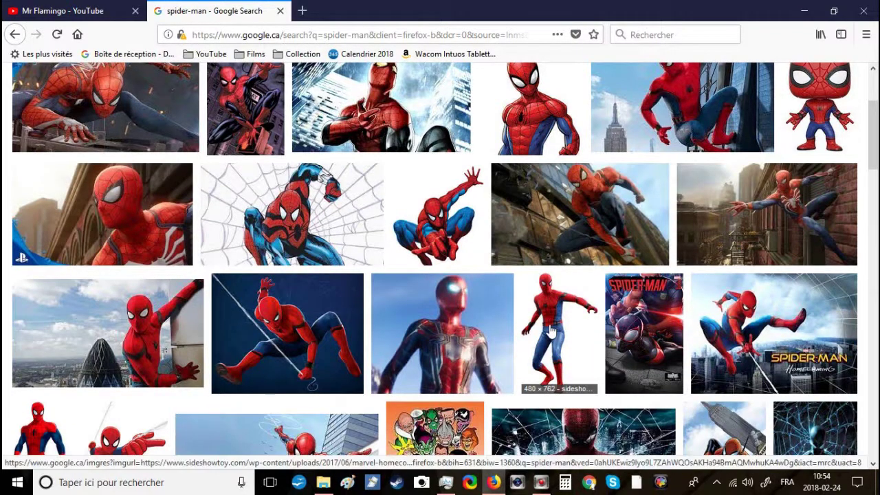
pyautogui.scroll(-5, 550, 330)
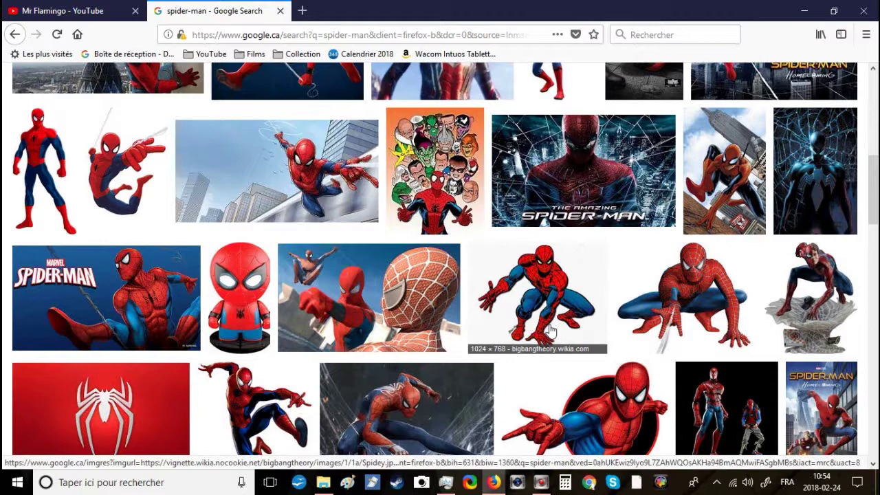
pyautogui.scroll(-5, 550, 330)
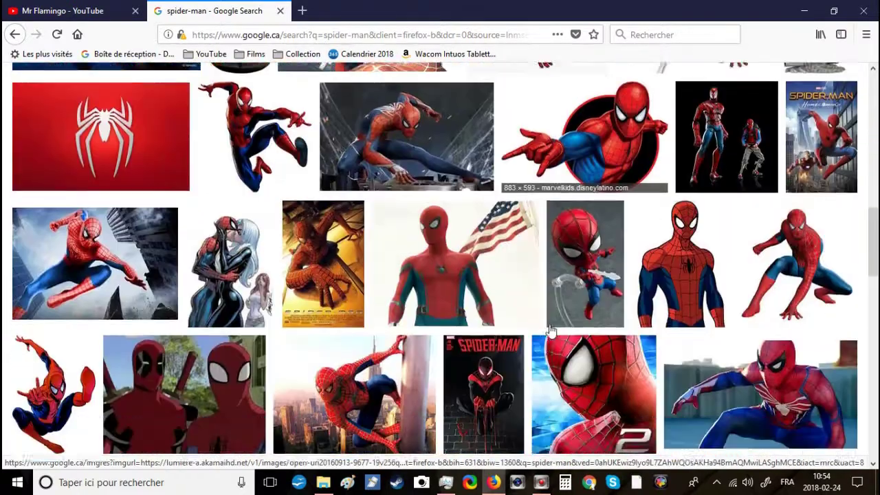
pyautogui.click(489, 259)
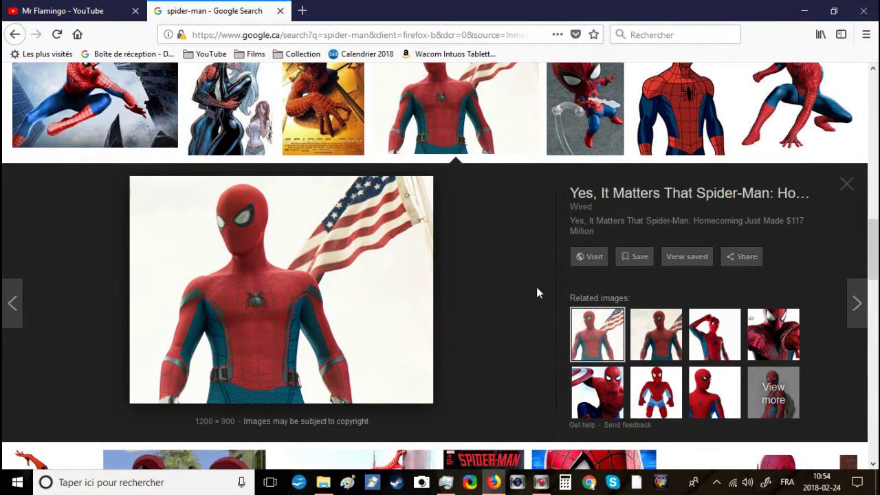
pyautogui.click(715, 392)
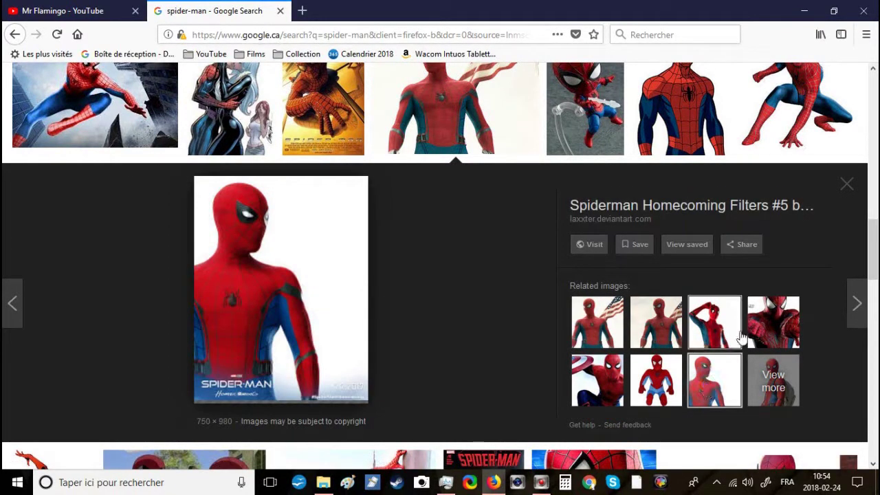
pyautogui.click(733, 331)
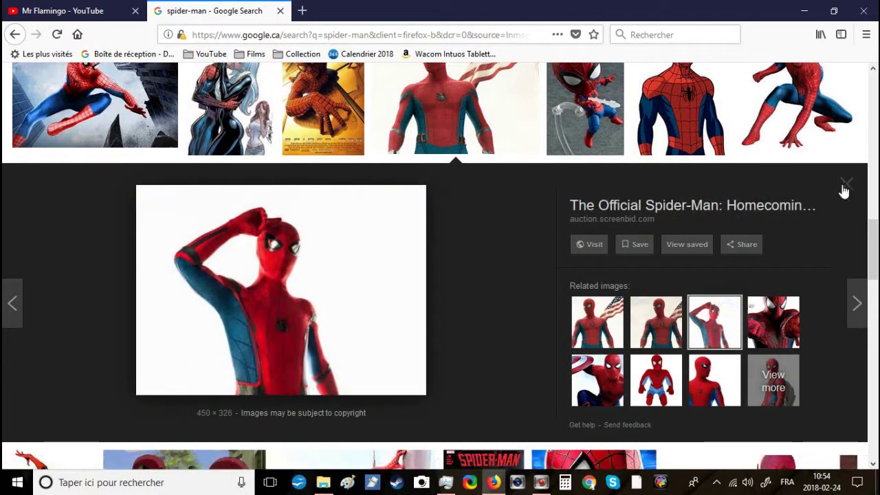
pyautogui.click(845, 185)
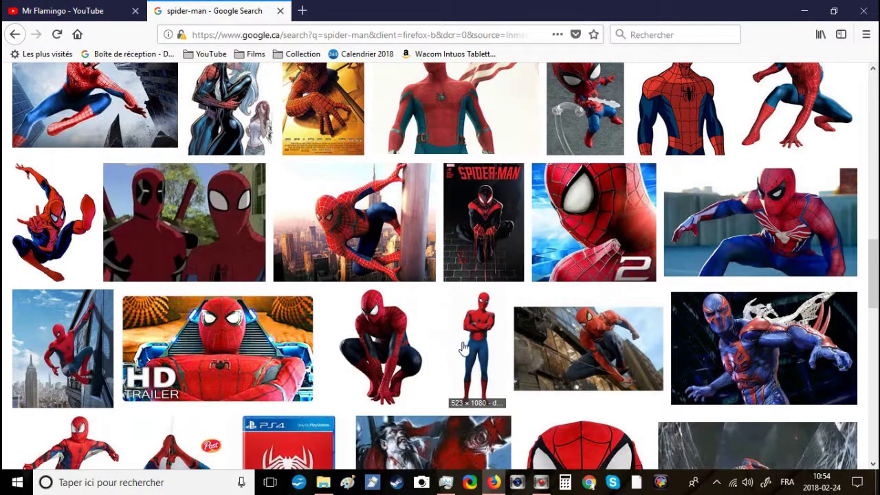
pyautogui.scroll(-5, 463, 349)
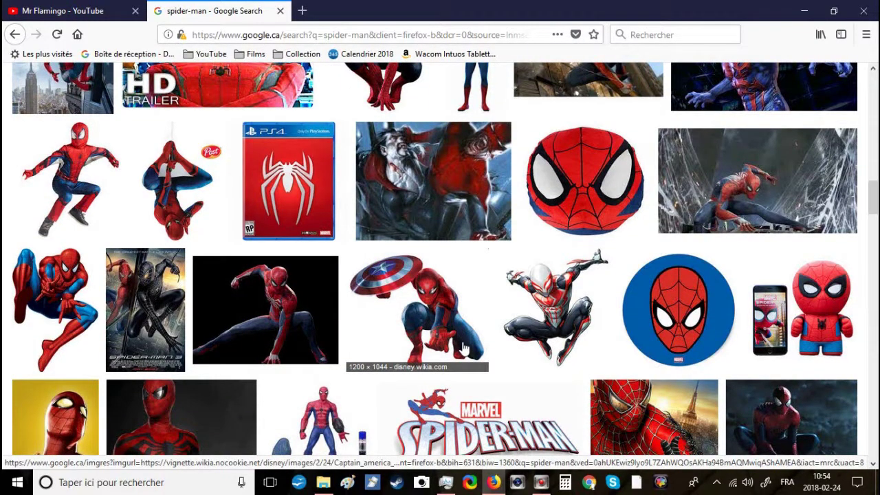
pyautogui.scroll(15, 463, 349)
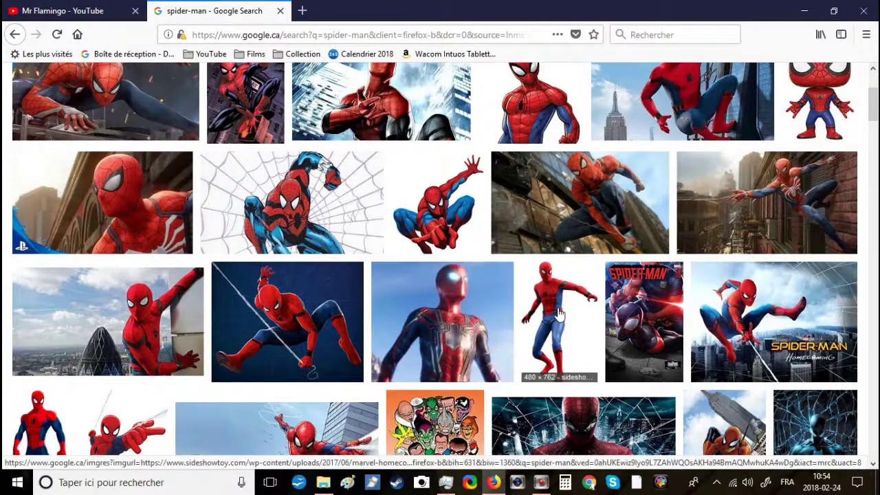
pyautogui.scroll(2, 558, 313)
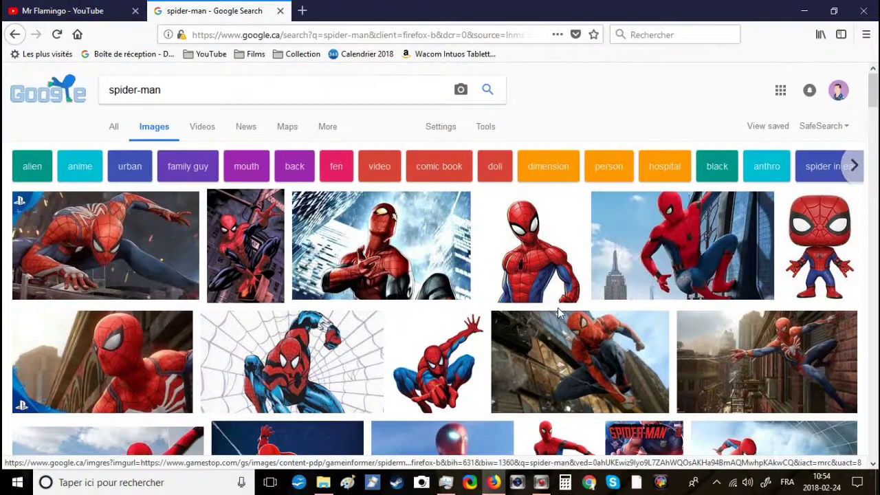
# Step: Preview the picture of Spider-Man clinging to a skyscraper beside the Empire State Building and copy the image
pyautogui.click(653, 242)
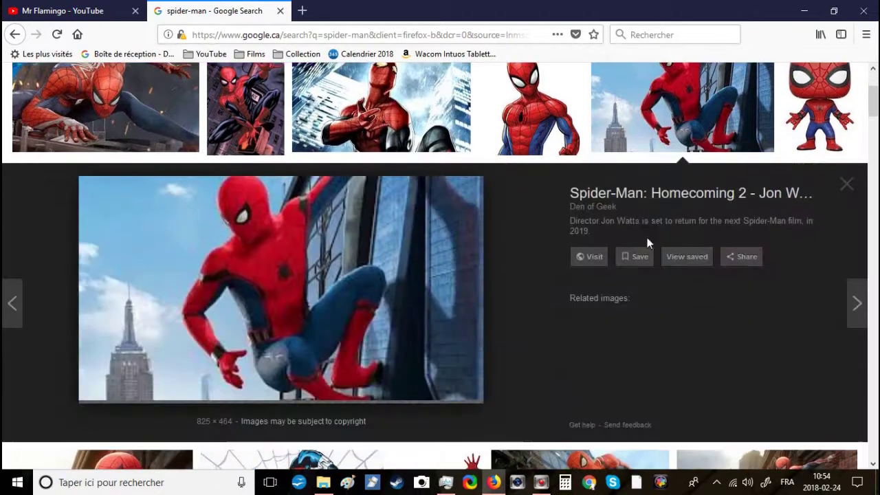
pyautogui.rightClick(315, 277)
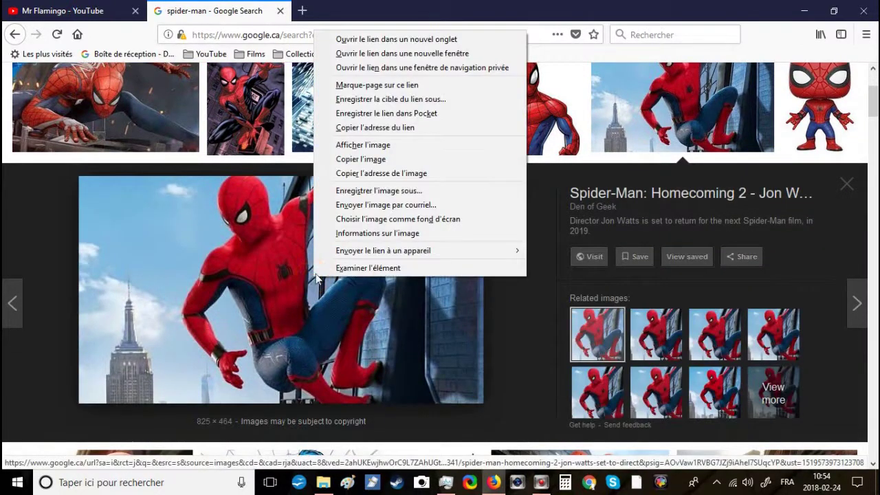
pyautogui.click(358, 160)
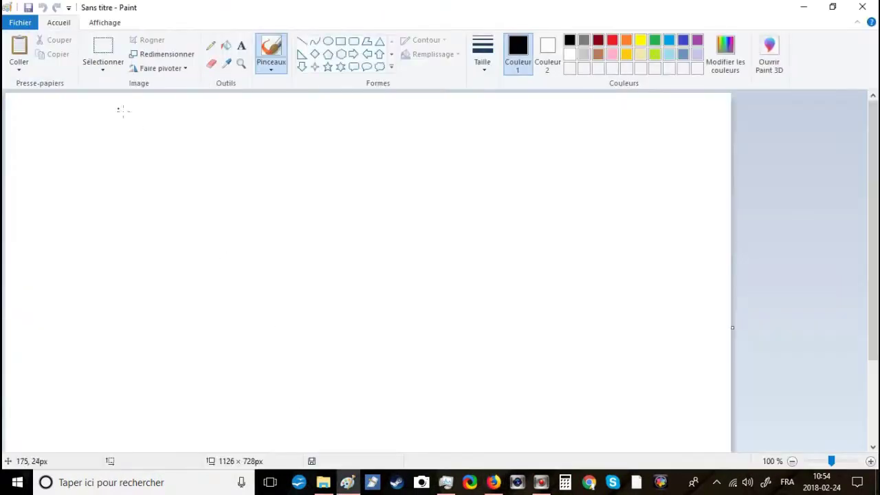
# Step: Paste the copied picture into the blank Paint canvas and resize the canvas to 2210 × 466 px, leaving drawing space beside it
pyautogui.click(103, 50)
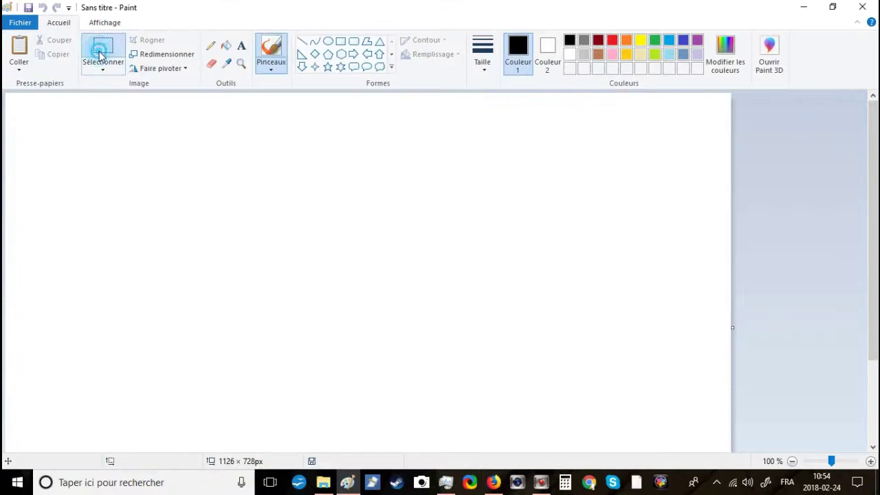
pyautogui.click(77, 108)
pyautogui.rightClick(77, 109)
pyautogui.click(103, 145)
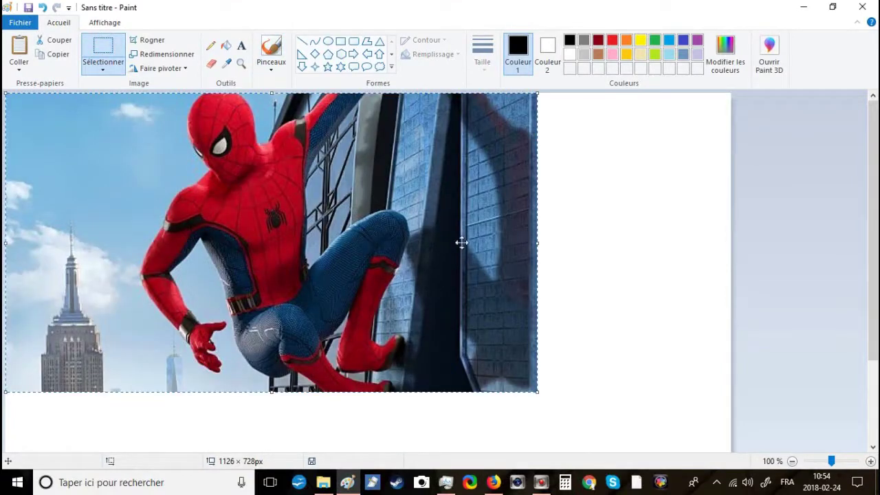
pyautogui.click(666, 315)
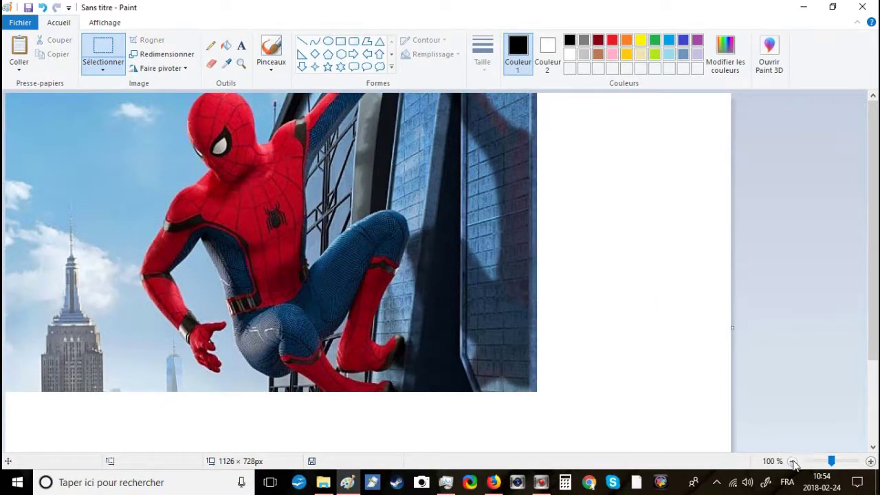
pyautogui.click(792, 462)
pyautogui.moveTo(370, 328); pyautogui.dragTo(717, 242)
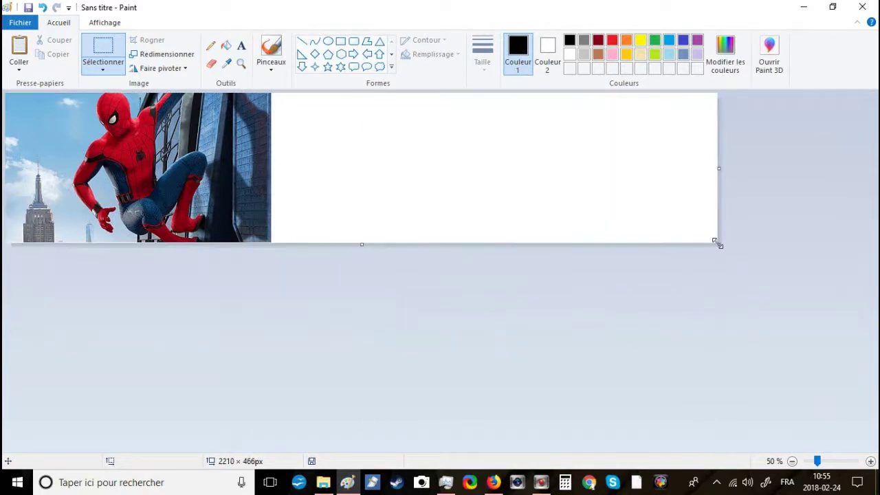
# Step: Set the Pencil to the second line thickness, trying it out with short test strokes on the blank area and undoing them
pyautogui.click(210, 45)
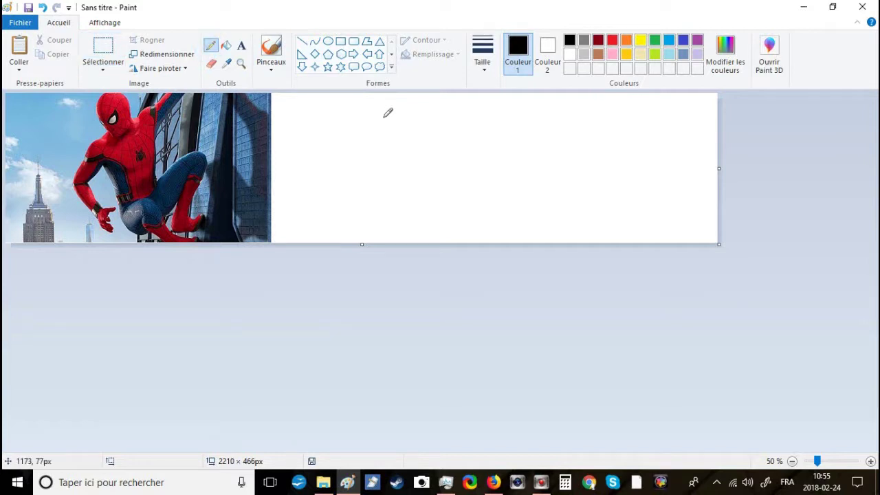
pyautogui.moveTo(361, 131); pyautogui.dragTo(349, 173)
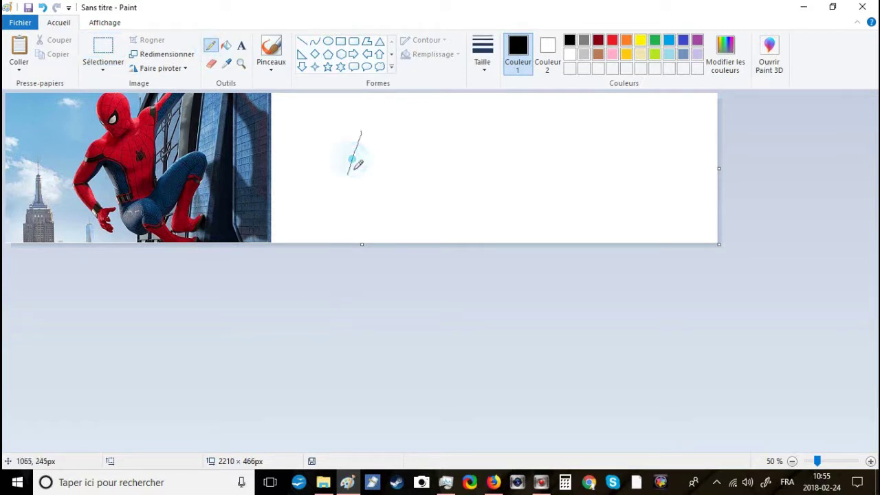
pyautogui.hotkey('ctrl', 'z')
pyautogui.click(480, 63)
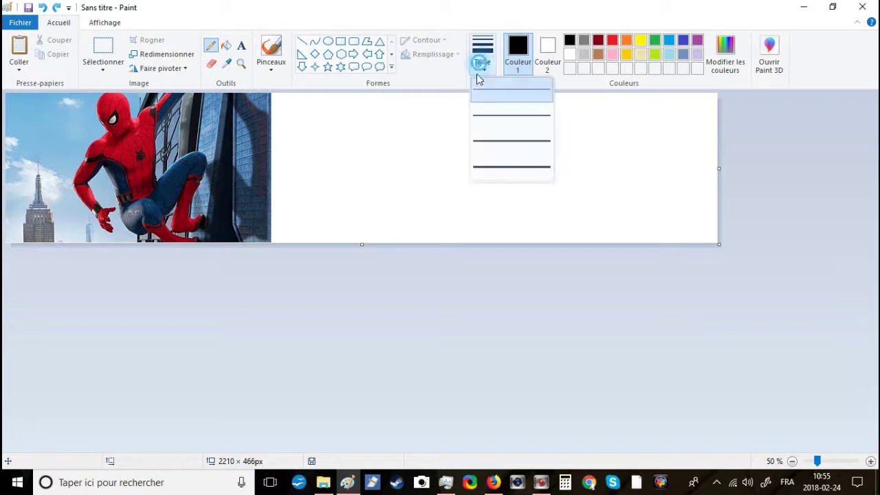
pyautogui.click(475, 114)
pyautogui.moveTo(359, 179); pyautogui.dragTo(382, 150)
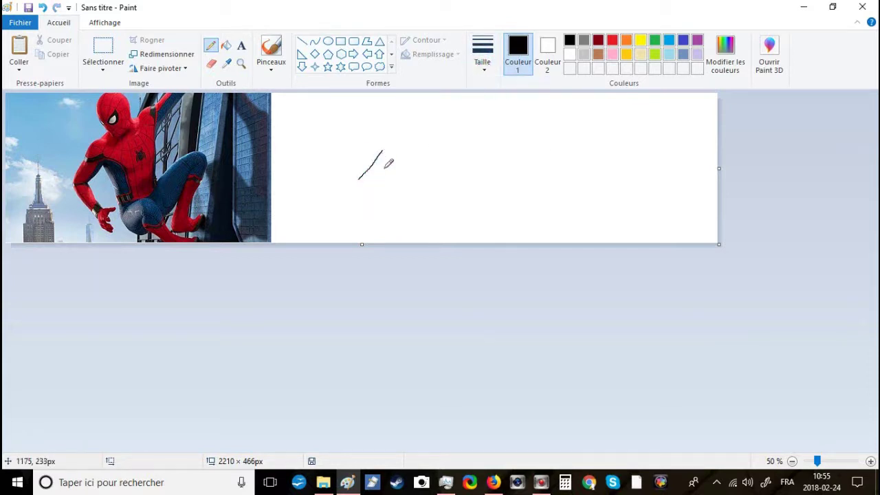
pyautogui.hotkey('ctrl', 'z')
# Step: Draw the curved top of Spider-Man's head in black on the white area beside the reference picture
pyautogui.click(871, 460)
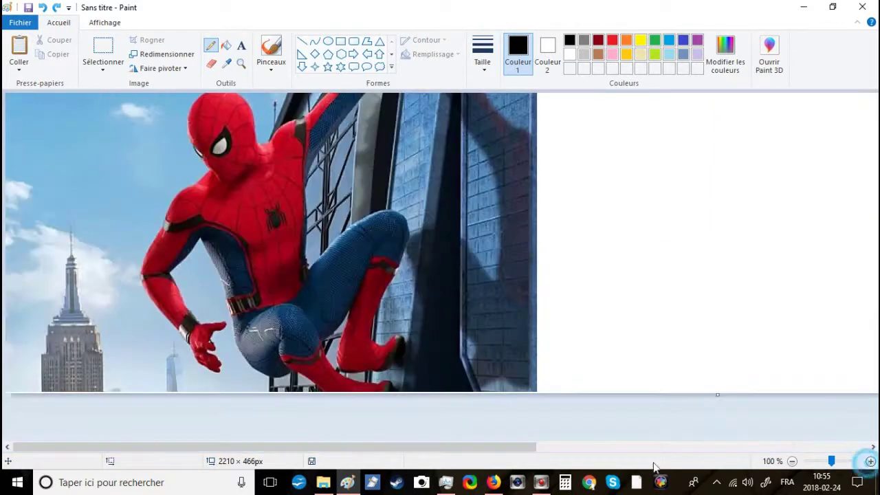
pyautogui.moveTo(444, 448); pyautogui.dragTo(519, 440)
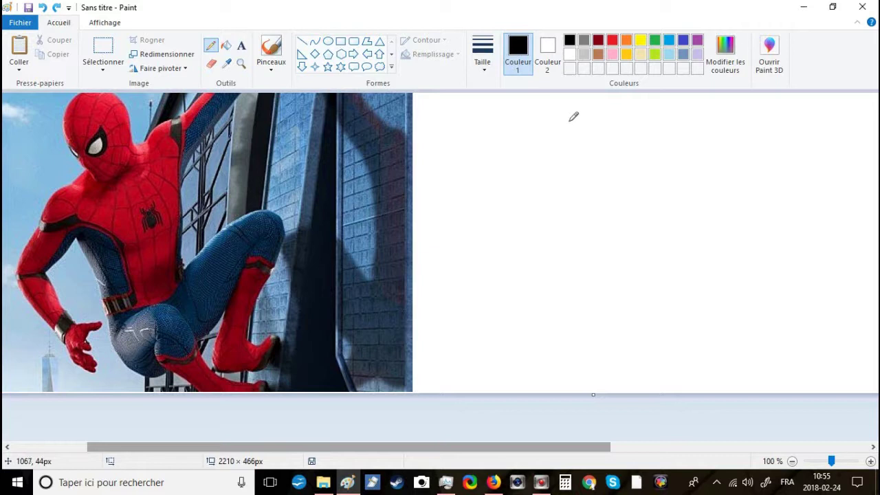
pyautogui.moveTo(570, 116); pyautogui.dragTo(558, 93)
pyautogui.moveTo(503, 124); pyautogui.dragTo(516, 93)
pyautogui.moveTo(503, 126)
pyautogui.mouseDown()
pyautogui.moveTo(516, 184)
pyautogui.moveTo(536, 195)
pyautogui.moveTo(553, 184)
pyautogui.moveTo(572, 117)
pyautogui.mouseUp()
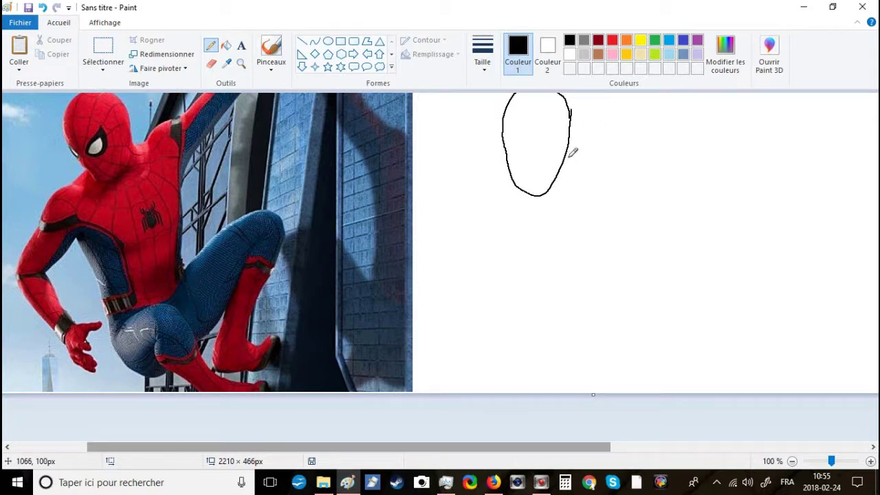
pyautogui.moveTo(565, 159)
pyautogui.mouseDown()
pyautogui.moveTo(574, 180)
pyautogui.moveTo(568, 158)
pyautogui.mouseUp()
pyautogui.moveTo(552, 194); pyautogui.dragTo(551, 205)
pyautogui.hotkey('ctrl', 'z')
pyautogui.hotkey('ctrl', 'z')
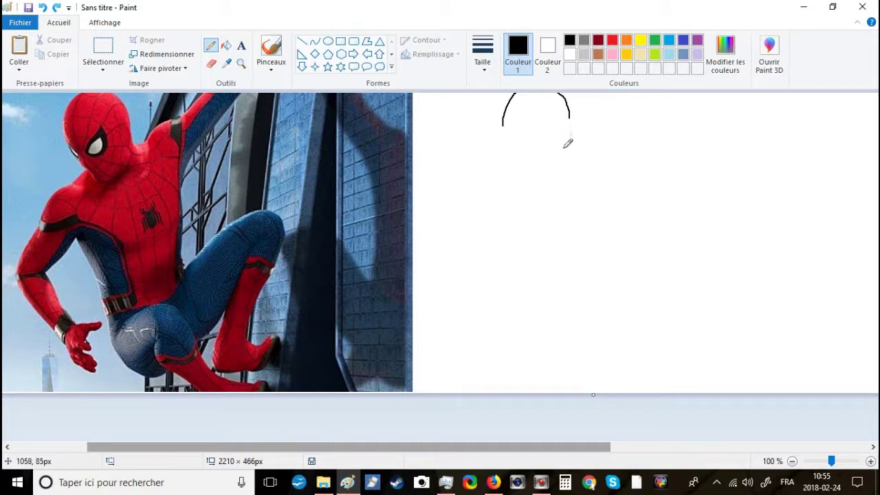
pyautogui.moveTo(565, 163); pyautogui.dragTo(570, 110)
pyautogui.hotkey('ctrl', 'z')
pyautogui.moveTo(570, 116); pyautogui.dragTo(564, 157)
pyautogui.hotkey('ctrl', 'z')
# Step: Complete the head's oval outline down to the chin and draw the shoulder line sloping down from its left side
pyautogui.moveTo(507, 121); pyautogui.dragTo(569, 120)
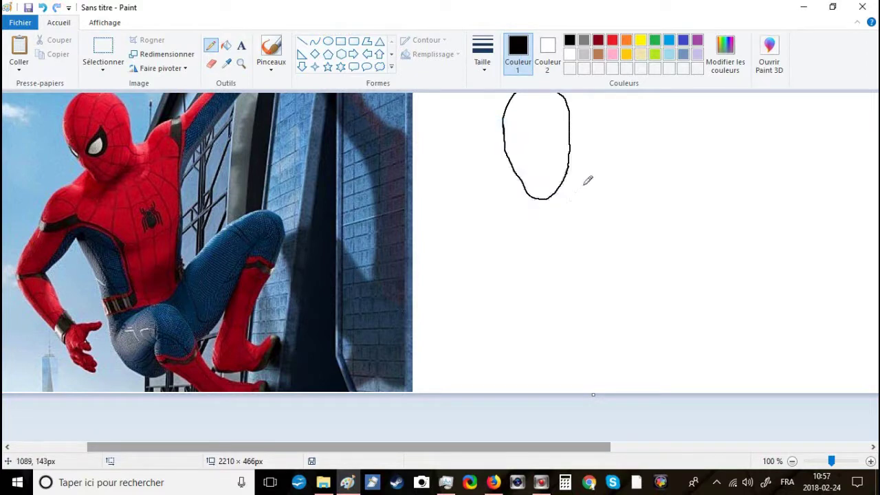
pyautogui.moveTo(524, 176); pyautogui.dragTo(497, 197)
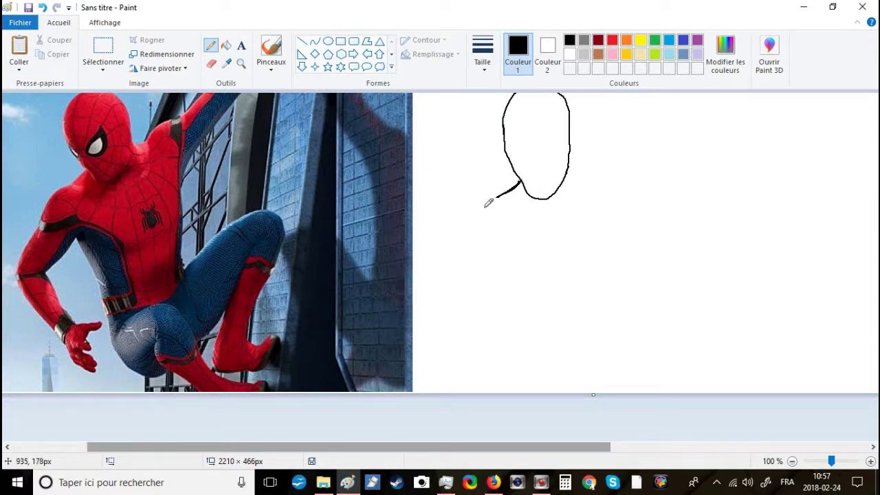
pyautogui.moveTo(497, 197); pyautogui.dragTo(474, 219)
# Step: Draw the other shoulder from the head's right side and continue it into the slanting line of the raised arm
pyautogui.moveTo(571, 163)
pyautogui.mouseDown()
pyautogui.moveTo(596, 172)
pyautogui.moveTo(584, 171)
pyautogui.mouseUp()
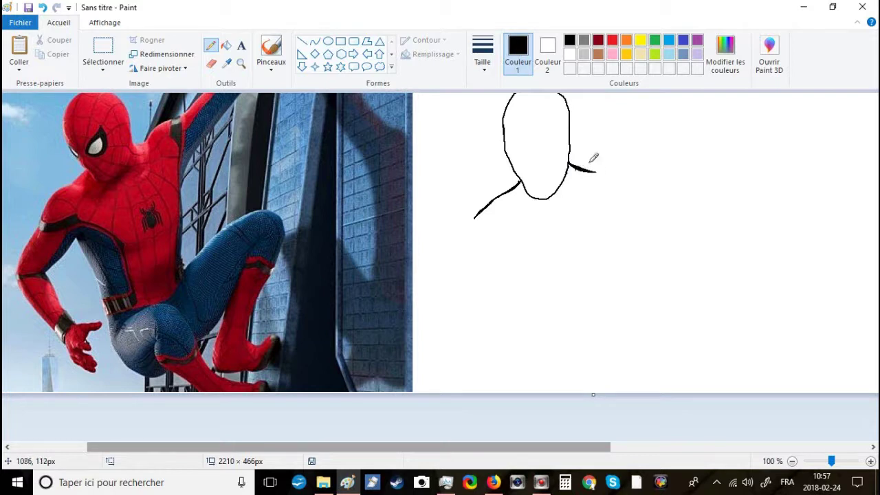
pyautogui.moveTo(591, 170)
pyautogui.mouseDown()
pyautogui.moveTo(616, 148)
pyautogui.moveTo(595, 169)
pyautogui.mouseUp()
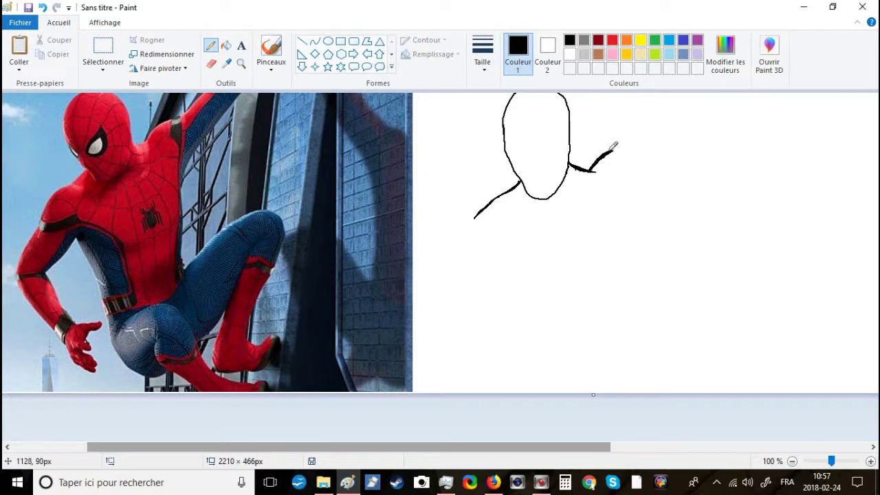
pyautogui.moveTo(616, 146); pyautogui.dragTo(626, 139)
pyautogui.moveTo(637, 133)
pyautogui.mouseDown()
pyautogui.moveTo(664, 110)
pyautogui.moveTo(657, 115)
pyautogui.mouseUp()
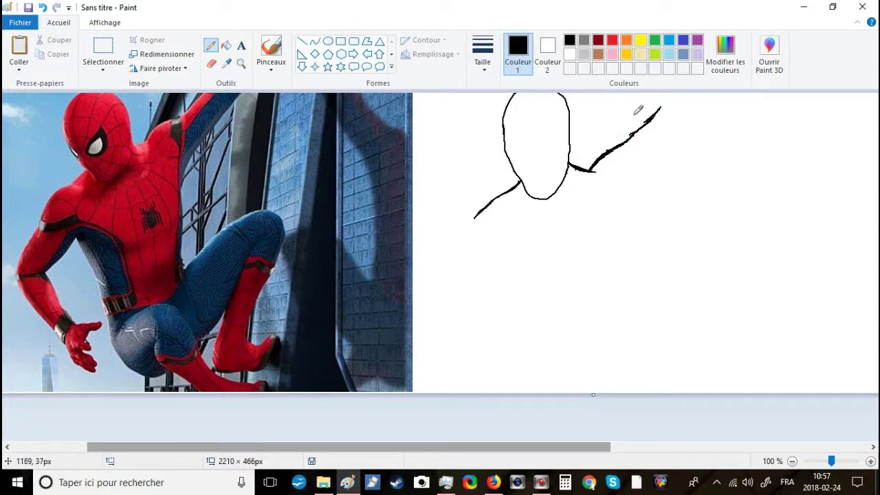
# Step: Thin the shoulder line beside the head and the raised arm's upper line by painting over their rough edges in white
pyautogui.click(570, 54)
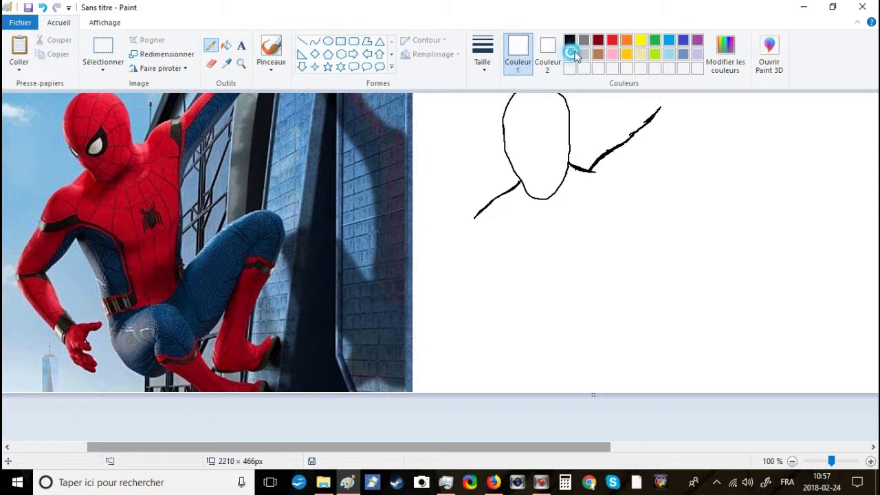
pyautogui.click(626, 134)
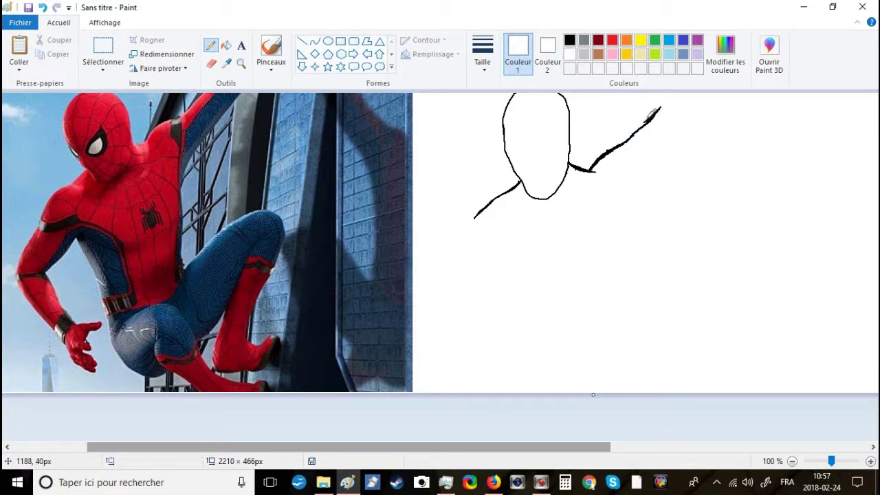
pyautogui.click(646, 122)
pyautogui.moveTo(590, 170); pyautogui.dragTo(573, 170)
pyautogui.moveTo(632, 140); pyautogui.dragTo(616, 146)
pyautogui.moveTo(605, 157); pyautogui.dragTo(599, 163)
# Step: Complete the raised arm in black with a lower line and a longer upper line, and draw the torso's side down from the armpit
pyautogui.click(573, 41)
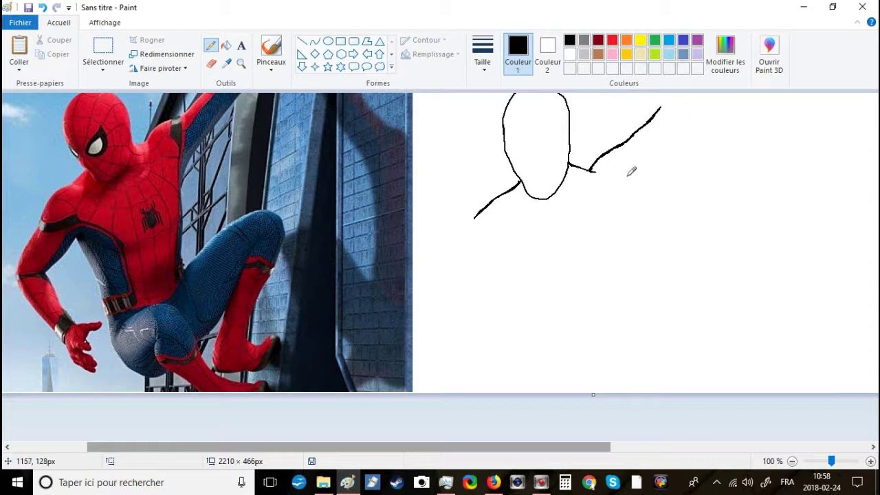
pyautogui.moveTo(619, 189); pyautogui.dragTo(636, 173)
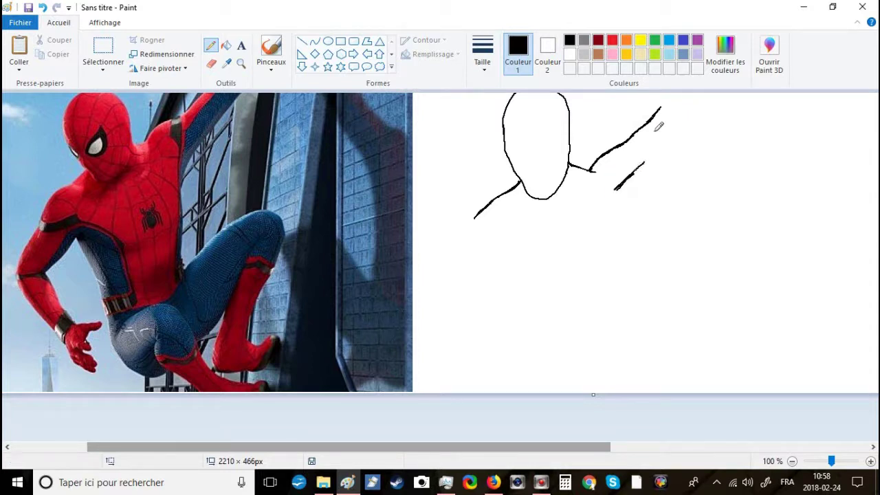
pyautogui.moveTo(641, 166); pyautogui.dragTo(709, 92)
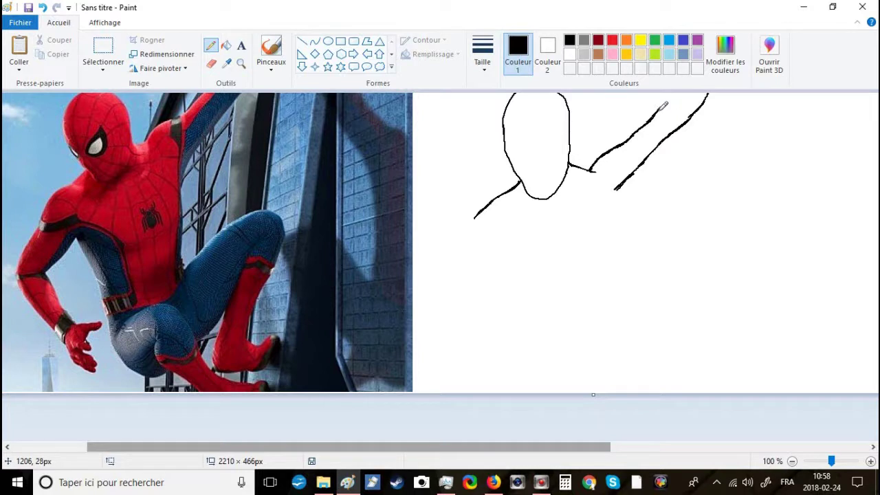
pyautogui.moveTo(650, 121); pyautogui.dragTo(684, 90)
pyautogui.rightClick(621, 185)
pyautogui.moveTo(614, 189); pyautogui.dragTo(606, 249)
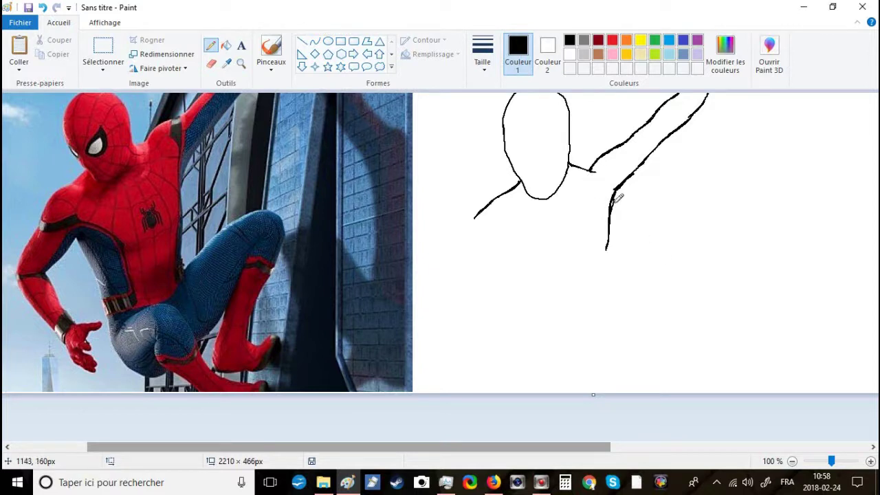
# Step: Draw the lowered arm's outer line from the shoulder past the elbow and the inner line of its upper arm
pyautogui.moveTo(476, 216); pyautogui.dragTo(471, 244)
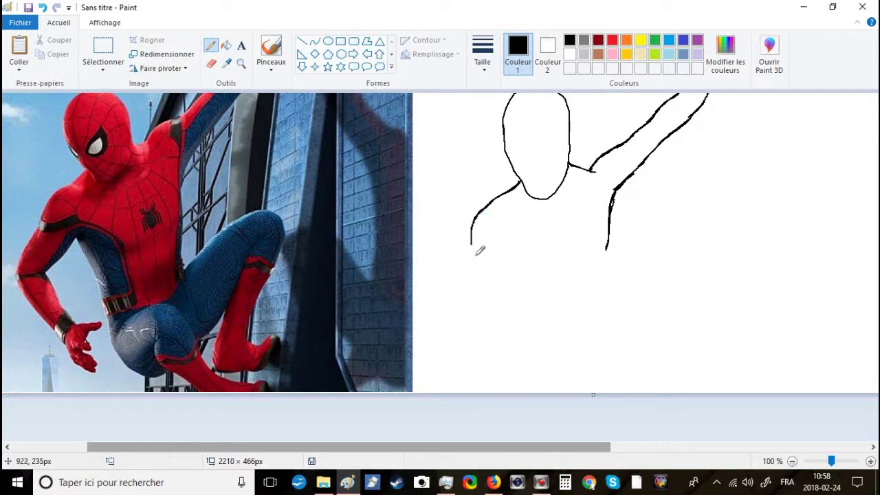
pyautogui.moveTo(472, 232)
pyautogui.mouseDown()
pyautogui.moveTo(450, 286)
pyautogui.moveTo(463, 275)
pyautogui.moveTo(472, 283)
pyautogui.moveTo(450, 290)
pyautogui.moveTo(465, 317)
pyautogui.mouseUp()
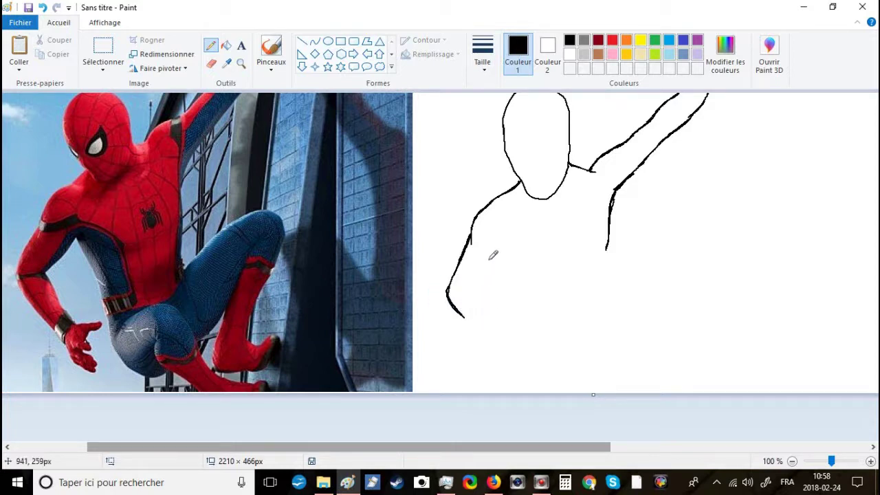
pyautogui.moveTo(491, 249); pyautogui.dragTo(471, 287)
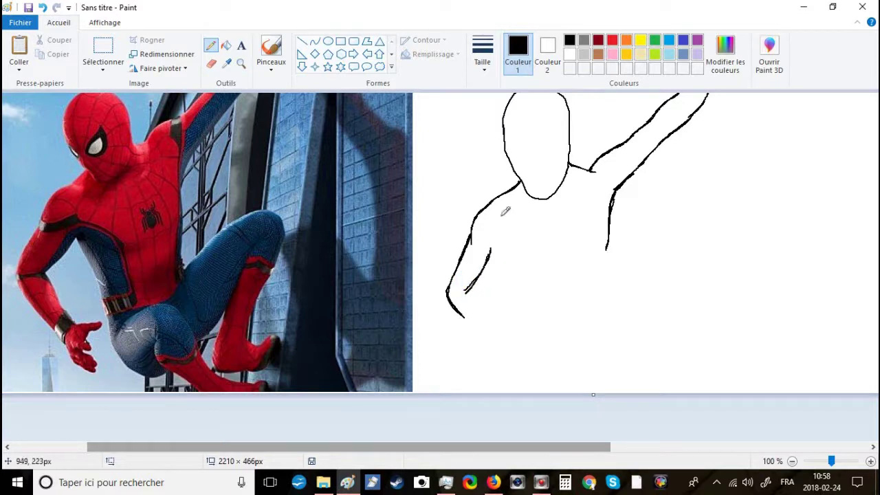
# Step: Clean up the lowered arm's inner line and the torso's side in white, and retouch the raised arm's lower line in black
pyautogui.click(569, 55)
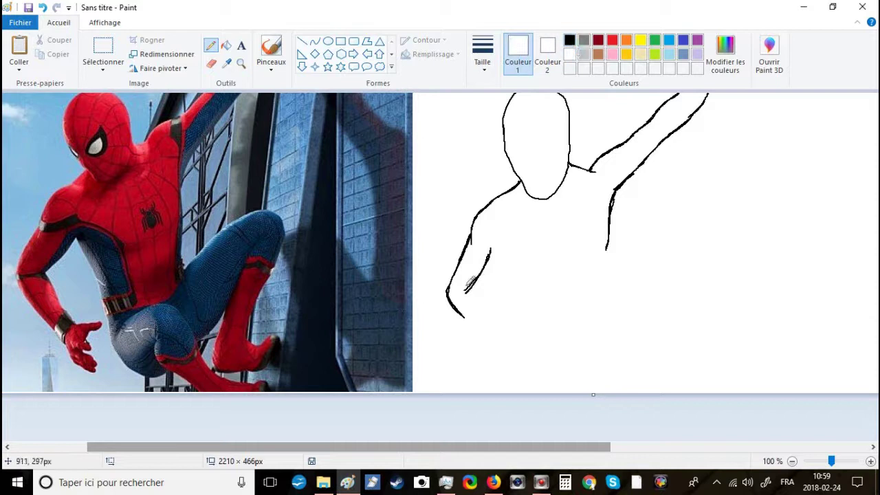
pyautogui.moveTo(477, 273); pyautogui.dragTo(474, 279)
pyautogui.moveTo(612, 214)
pyautogui.mouseDown()
pyautogui.moveTo(615, 200)
pyautogui.moveTo(613, 214)
pyautogui.mouseUp()
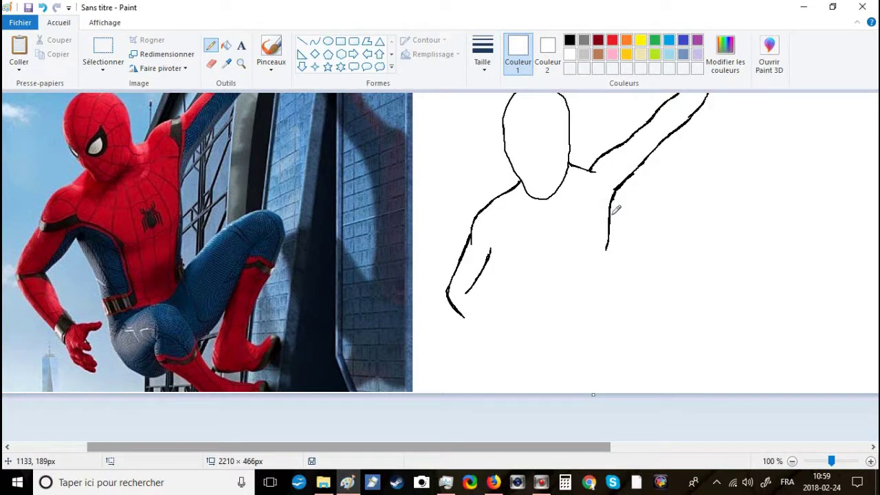
pyautogui.click(569, 41)
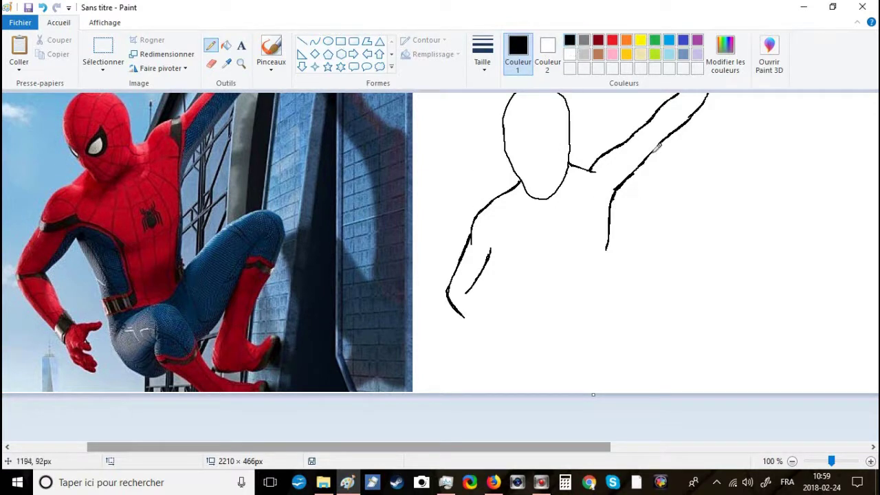
pyautogui.moveTo(632, 176); pyautogui.dragTo(639, 169)
# Step: Draw the lowered arm's forearm in black with an inner line from the elbow and a longer outer line
pyautogui.click(472, 292)
pyautogui.moveTo(471, 294); pyautogui.dragTo(479, 306)
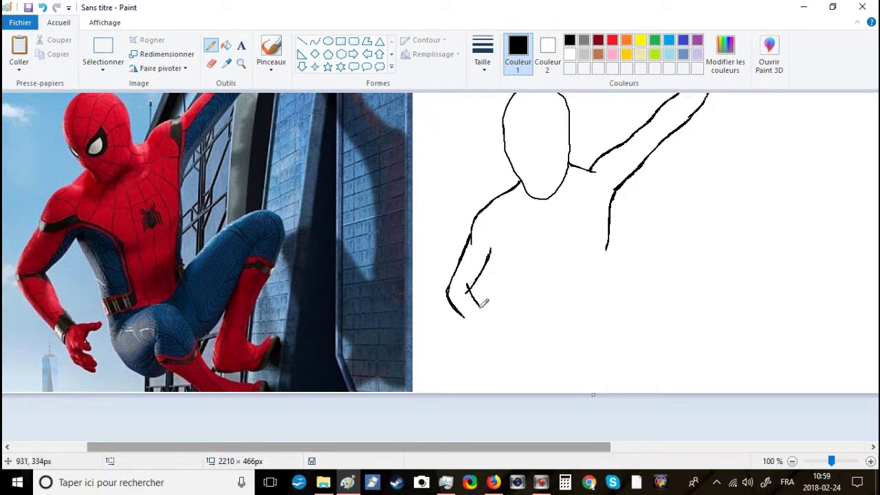
pyautogui.moveTo(476, 301); pyautogui.dragTo(501, 329)
pyautogui.moveTo(459, 313); pyautogui.dragTo(475, 336)
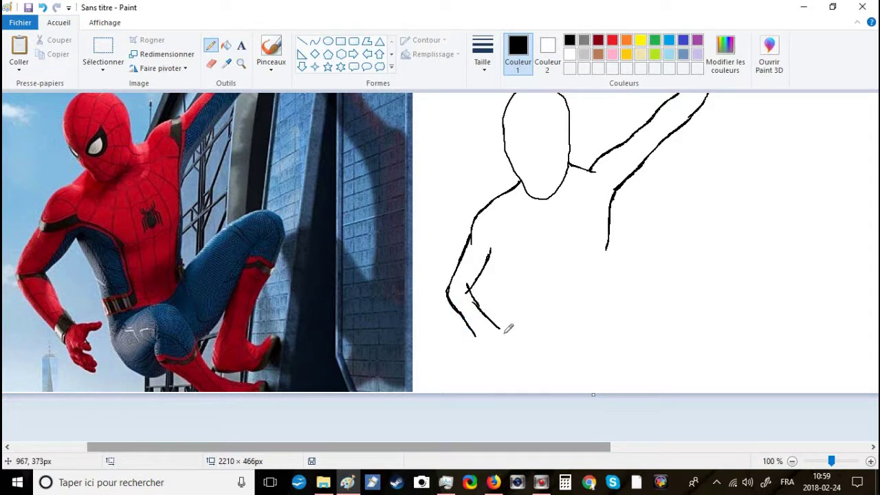
# Step: Draw the wristband at the end of the forearm in black, erasing its rough lower edge in white and redrawing it
pyautogui.moveTo(486, 337)
pyautogui.mouseDown()
pyautogui.moveTo(489, 323)
pyautogui.moveTo(506, 327)
pyautogui.moveTo(499, 311)
pyautogui.moveTo(510, 328)
pyautogui.moveTo(497, 355)
pyautogui.moveTo(501, 345)
pyautogui.moveTo(481, 337)
pyautogui.moveTo(495, 318)
pyautogui.moveTo(479, 341)
pyautogui.moveTo(489, 318)
pyautogui.mouseUp()
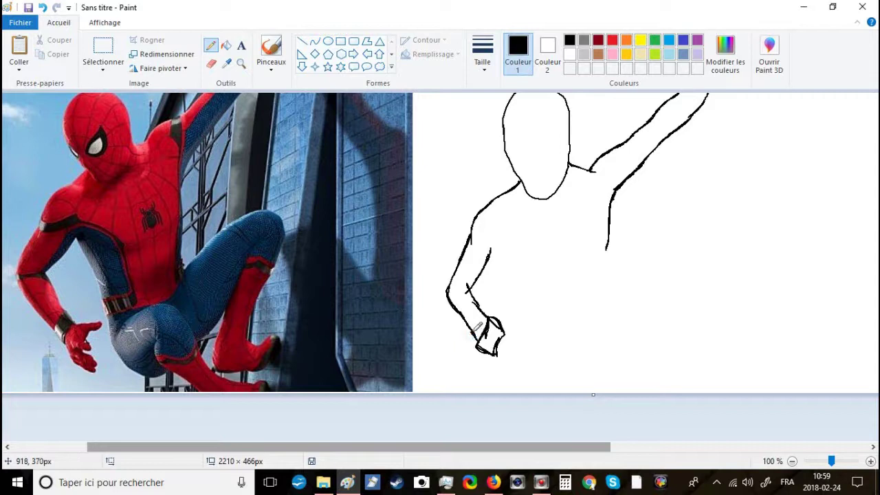
pyautogui.click(570, 54)
pyautogui.moveTo(471, 348); pyautogui.dragTo(474, 349)
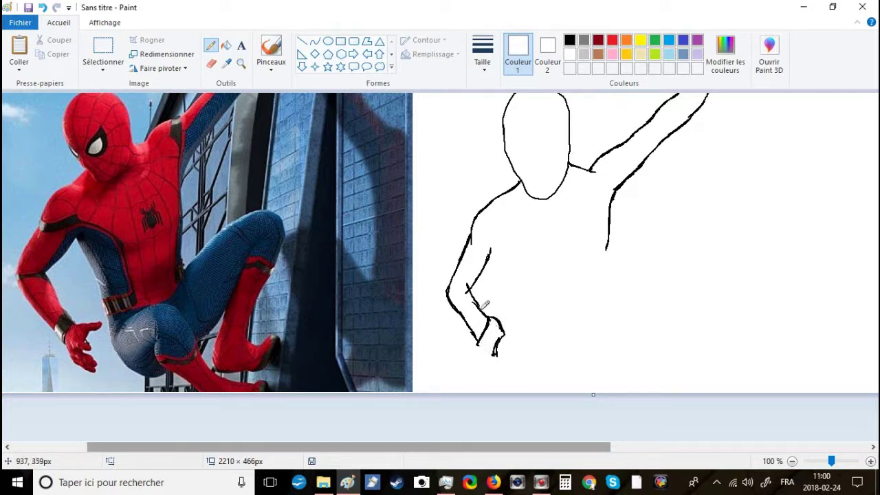
pyautogui.click(569, 41)
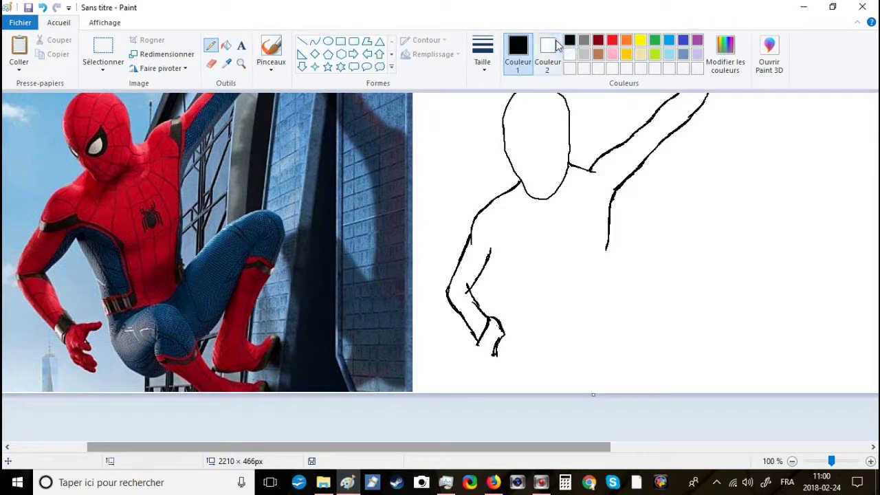
pyautogui.moveTo(475, 341); pyautogui.dragTo(494, 355)
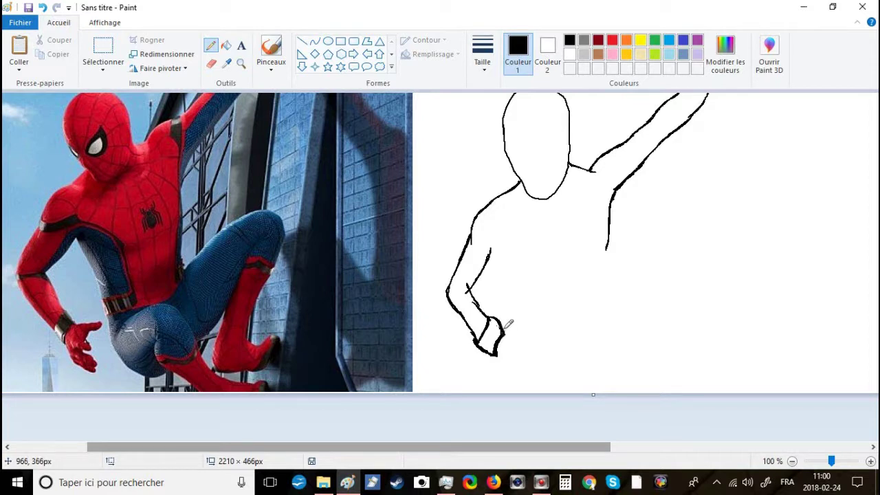
# Step: Tidy the inner forearm line with white and black, and draw the outline of the hand's palm below the wristband
pyautogui.click(569, 55)
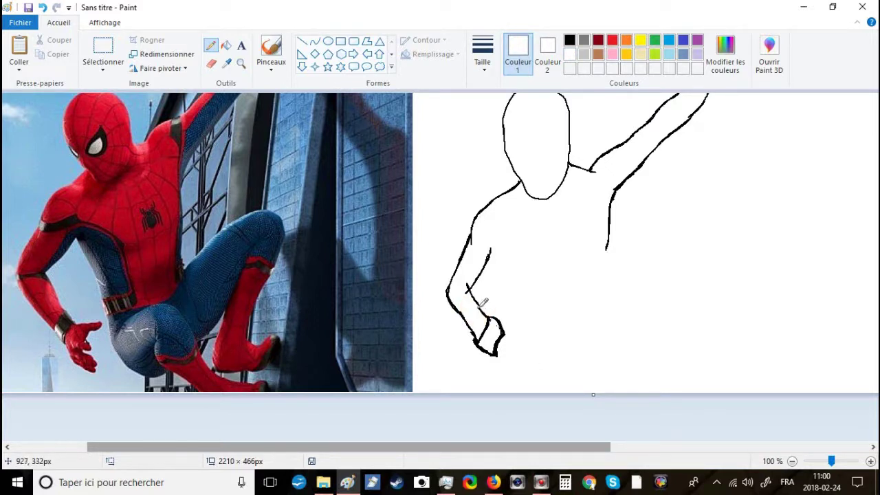
pyautogui.click(570, 39)
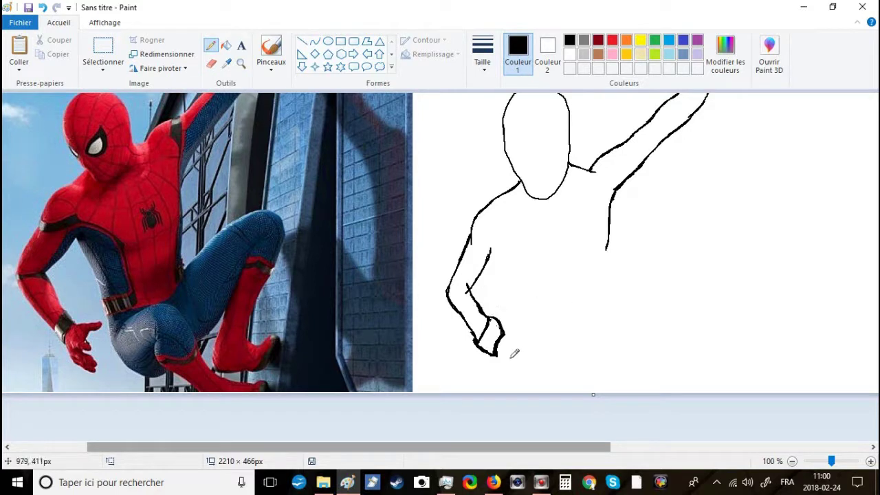
pyautogui.moveTo(498, 354); pyautogui.dragTo(506, 378)
pyautogui.moveTo(505, 337)
pyautogui.mouseDown()
pyautogui.moveTo(518, 356)
pyautogui.moveTo(508, 379)
pyautogui.moveTo(526, 356)
pyautogui.moveTo(513, 386)
pyautogui.moveTo(522, 391)
pyautogui.moveTo(517, 380)
pyautogui.mouseUp()
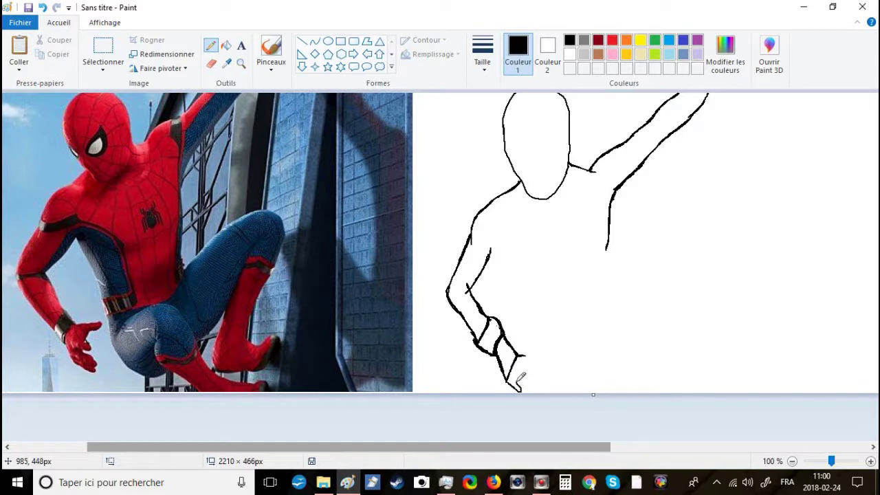
# Step: Extend the canvas height to 531 px and paint over the stray black dot below the figure in white
pyautogui.moveTo(594, 395); pyautogui.dragTo(595, 439)
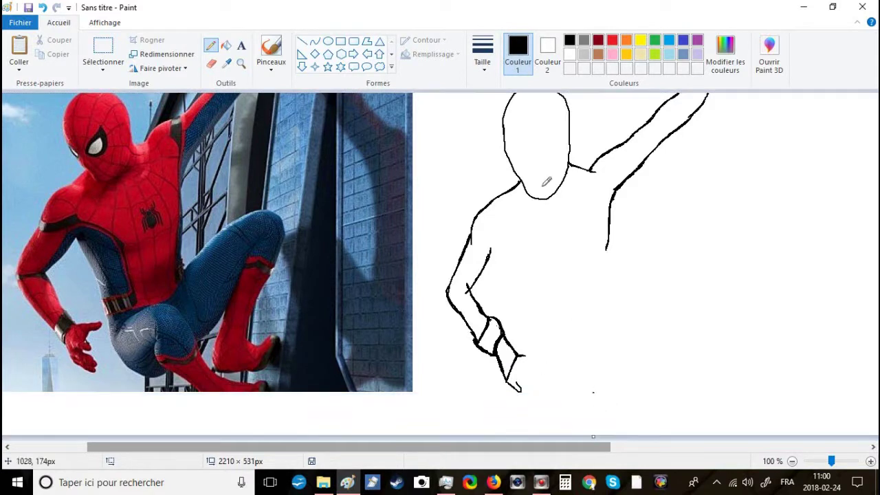
pyautogui.click(569, 54)
pyautogui.click(594, 392)
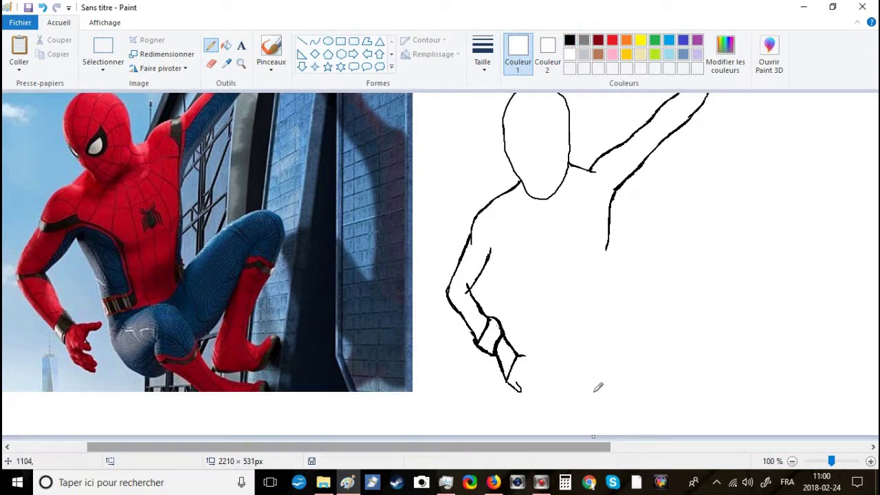
# Step: Draw the fingers of the lowered hand in black and erase the line across its palm in white
pyautogui.click(569, 40)
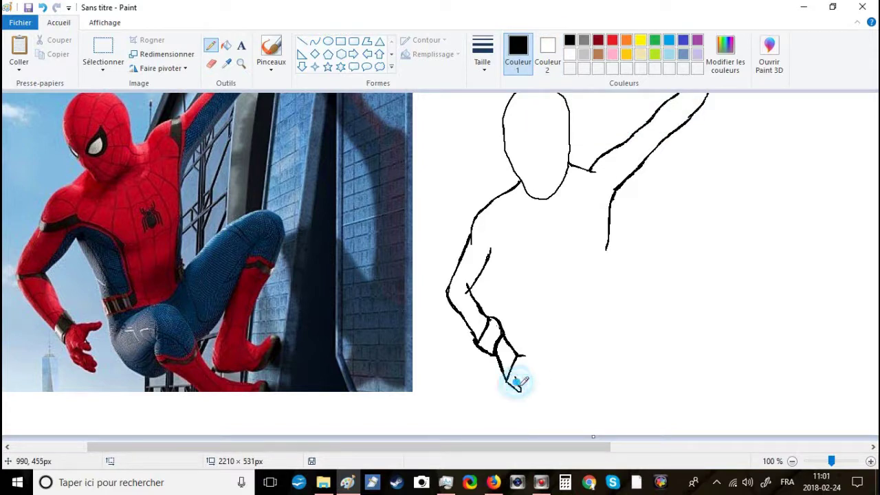
pyautogui.moveTo(534, 387); pyautogui.dragTo(526, 370)
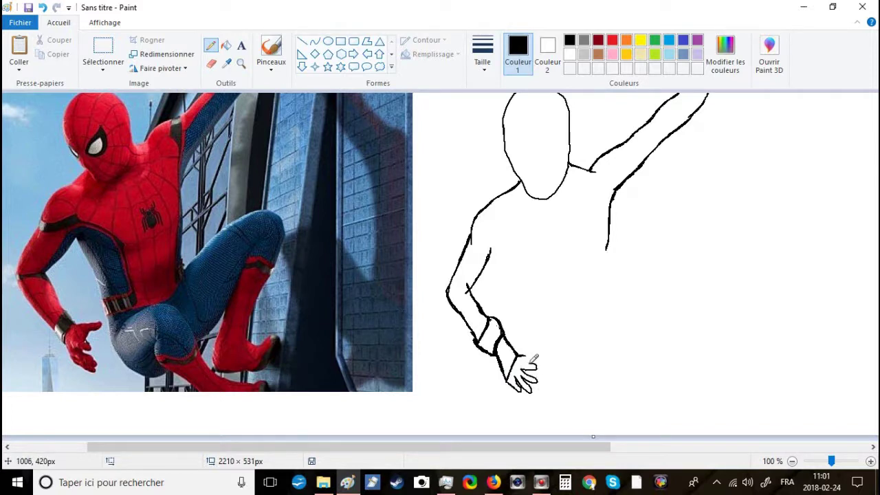
pyautogui.moveTo(517, 344)
pyautogui.mouseDown()
pyautogui.moveTo(540, 347)
pyautogui.moveTo(530, 349)
pyautogui.mouseUp()
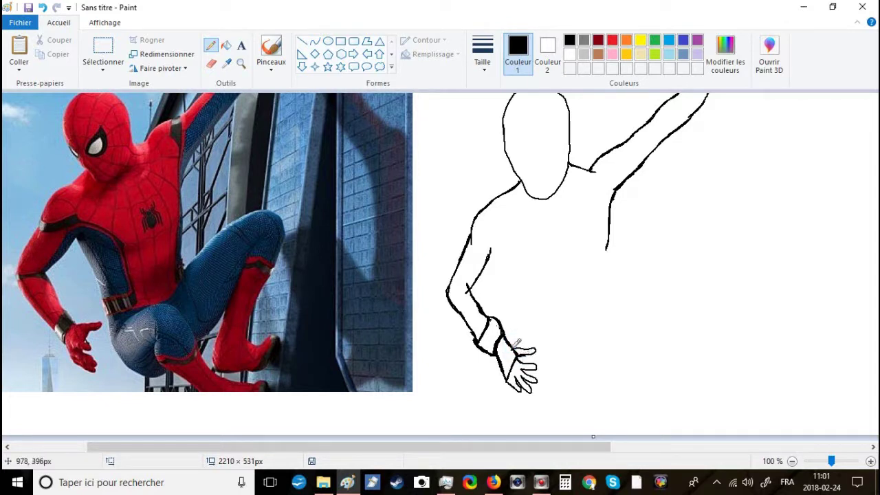
pyautogui.click(569, 55)
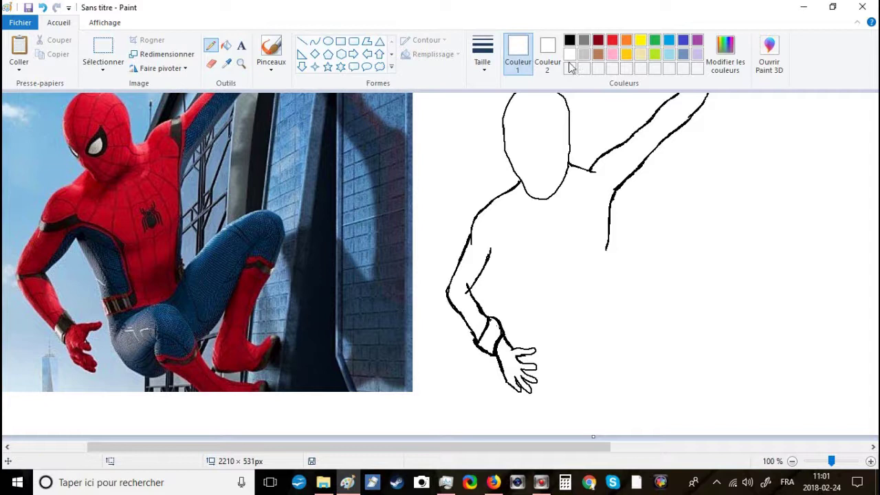
pyautogui.click(569, 41)
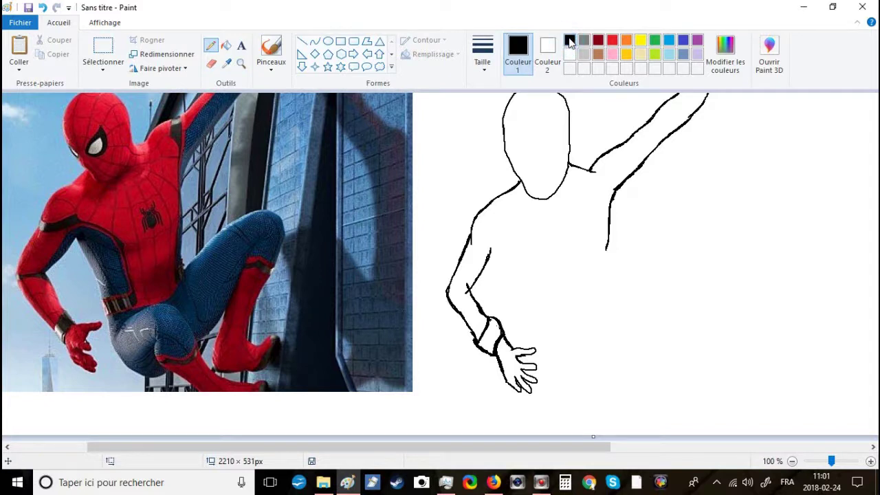
# Step: Zoom to 200% on the lowered hand and erase its lower edge and lowest fingers in white
pyautogui.click(871, 461)
pyautogui.moveTo(280, 451); pyautogui.dragTo(484, 463)
pyautogui.scroll(-5, 480, 354)
pyautogui.scroll(1, 479, 354)
pyautogui.scroll(-1, 477, 356)
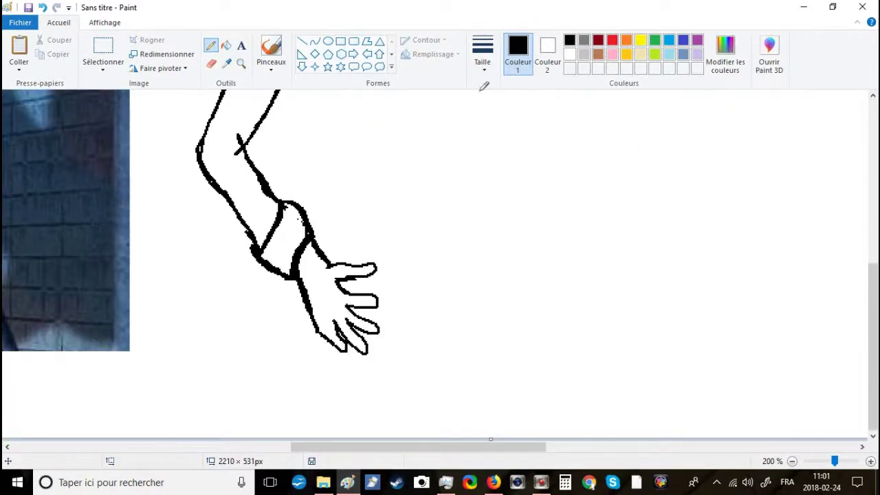
pyautogui.click(571, 52)
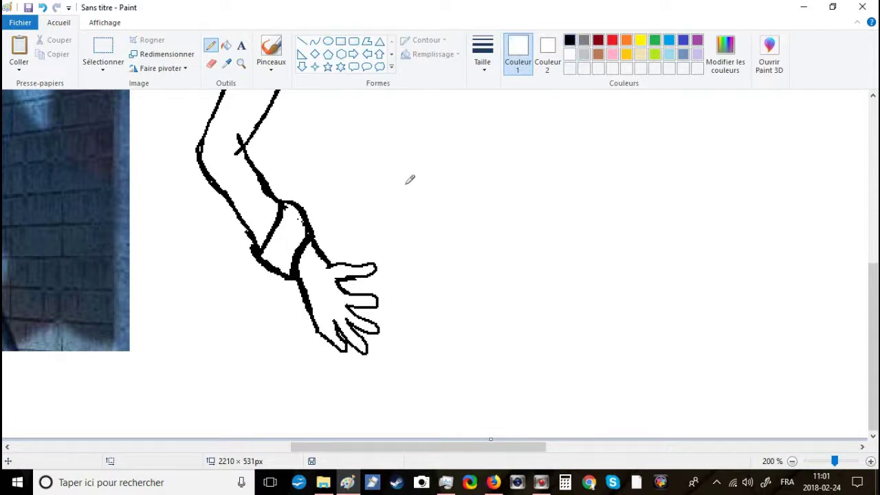
pyautogui.moveTo(310, 281)
pyautogui.mouseDown()
pyautogui.moveTo(320, 337)
pyautogui.moveTo(324, 313)
pyautogui.moveTo(337, 343)
pyautogui.moveTo(332, 308)
pyautogui.moveTo(333, 347)
pyautogui.moveTo(342, 327)
pyautogui.moveTo(348, 344)
pyautogui.moveTo(352, 326)
pyautogui.moveTo(342, 359)
pyautogui.moveTo(350, 331)
pyautogui.moveTo(357, 345)
pyautogui.moveTo(345, 338)
pyautogui.moveTo(369, 357)
pyautogui.moveTo(352, 319)
pyautogui.moveTo(367, 347)
pyautogui.moveTo(351, 316)
pyautogui.mouseUp()
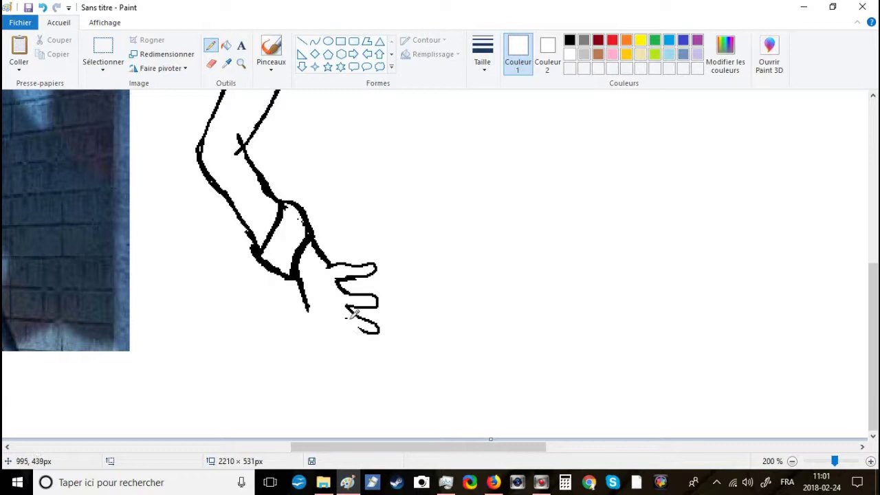
# Step: Select the rest of the hand with a free-form selection, move it away from the wrist and delete it
pyautogui.click(105, 62)
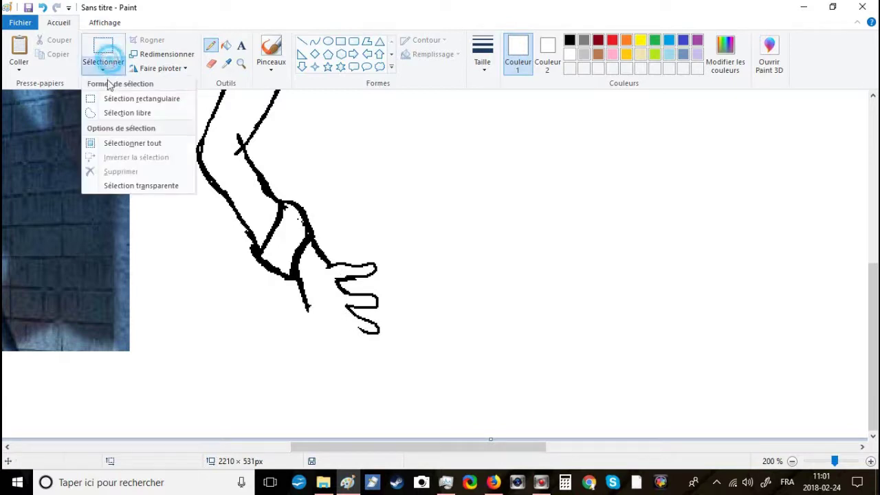
pyautogui.click(118, 116)
pyautogui.moveTo(367, 238)
pyautogui.mouseDown()
pyautogui.moveTo(328, 243)
pyautogui.moveTo(307, 284)
pyautogui.moveTo(302, 327)
pyautogui.moveTo(378, 325)
pyautogui.moveTo(398, 292)
pyautogui.moveTo(366, 254)
pyautogui.mouseUp()
pyautogui.moveTo(377, 296); pyautogui.dragTo(438, 312)
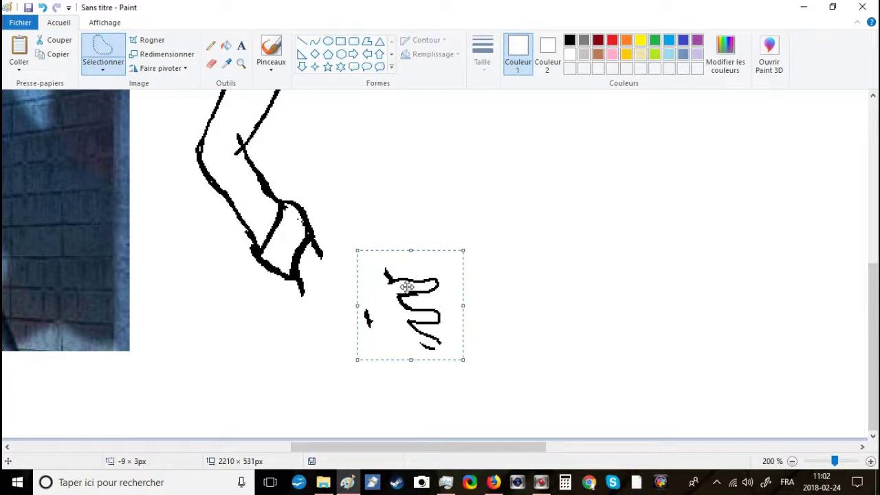
pyautogui.moveTo(405, 286); pyautogui.dragTo(408, 294)
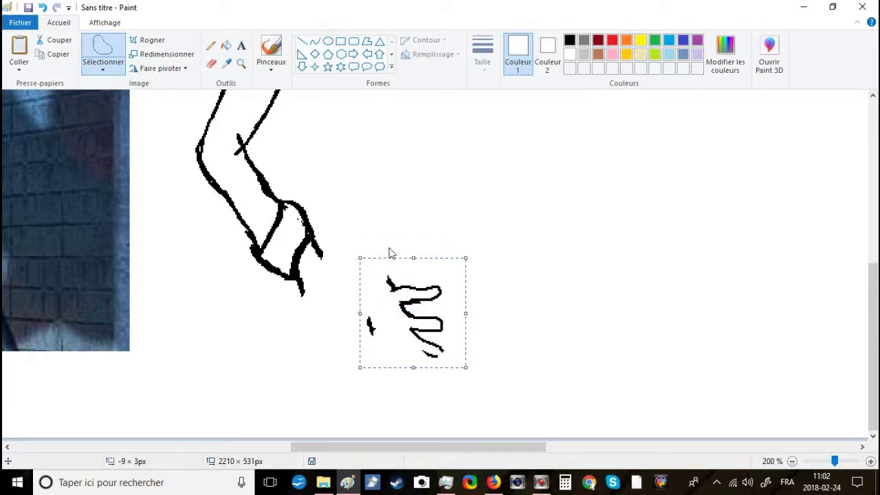
pyautogui.press('Delete')
pyautogui.moveTo(383, 307)
pyautogui.mouseDown()
pyautogui.moveTo(362, 344)
pyautogui.moveTo(384, 308)
pyautogui.mouseUp()
pyautogui.press('Delete')
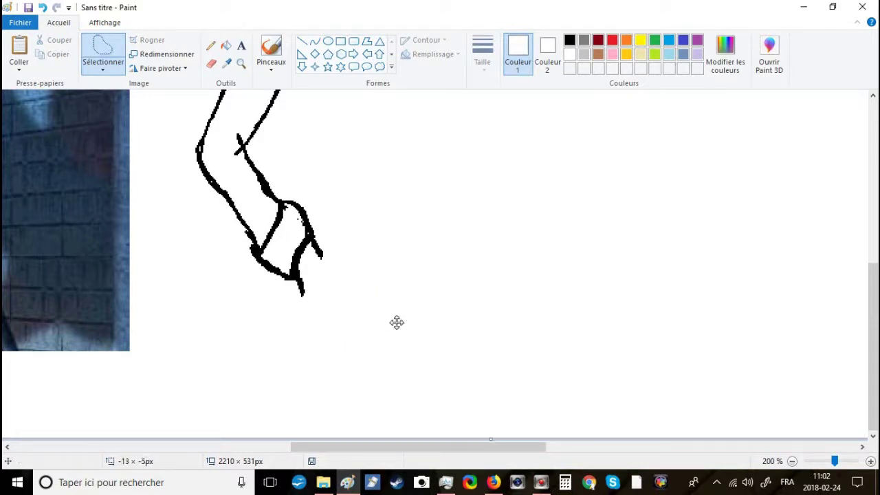
# Step: Erase the line ends sticking out past the wristband and the stray pixels around it with the Pencil in white
pyautogui.click(211, 47)
pyautogui.click(570, 40)
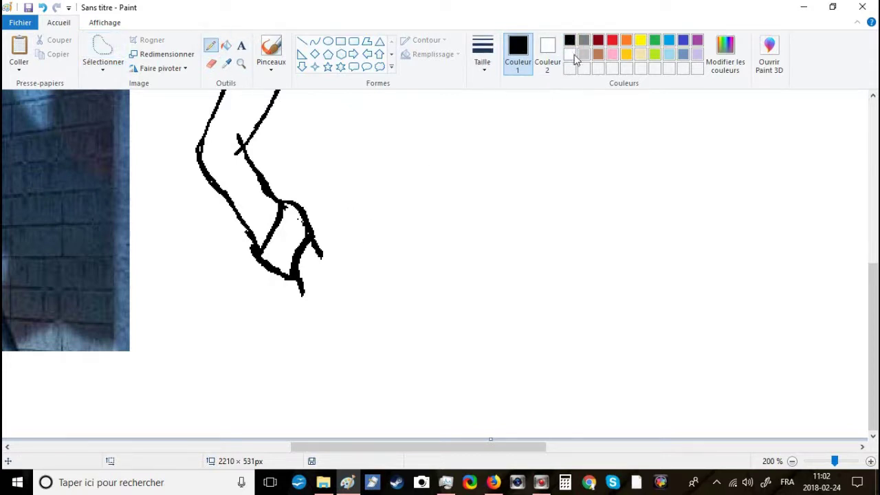
pyautogui.click(571, 56)
pyautogui.moveTo(326, 260); pyautogui.dragTo(322, 245)
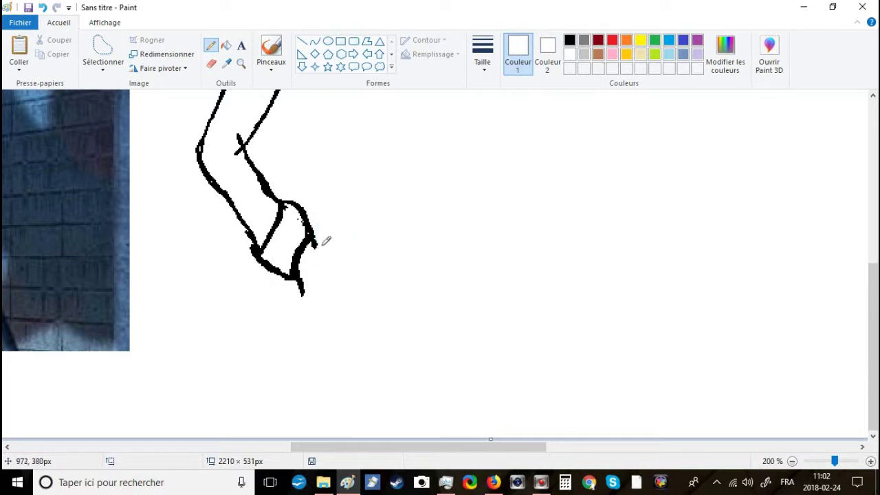
pyautogui.moveTo(302, 292)
pyautogui.mouseDown()
pyautogui.moveTo(300, 282)
pyautogui.moveTo(301, 292)
pyautogui.mouseUp()
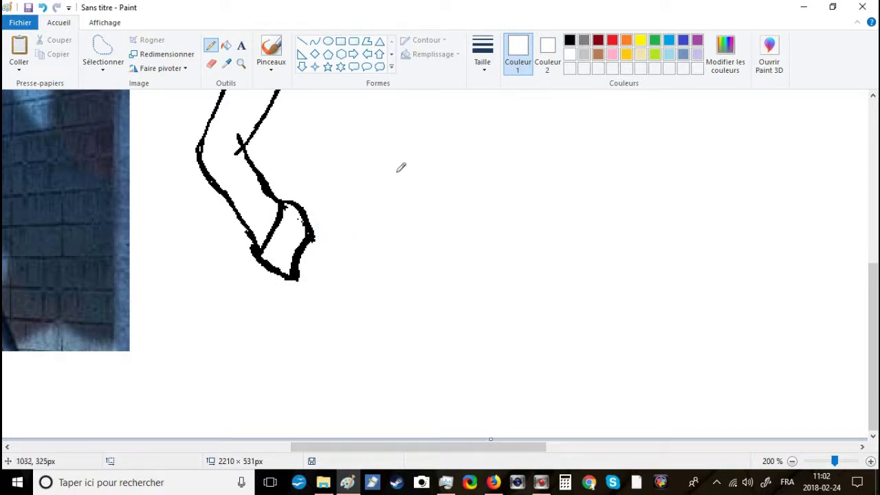
pyautogui.click(297, 227)
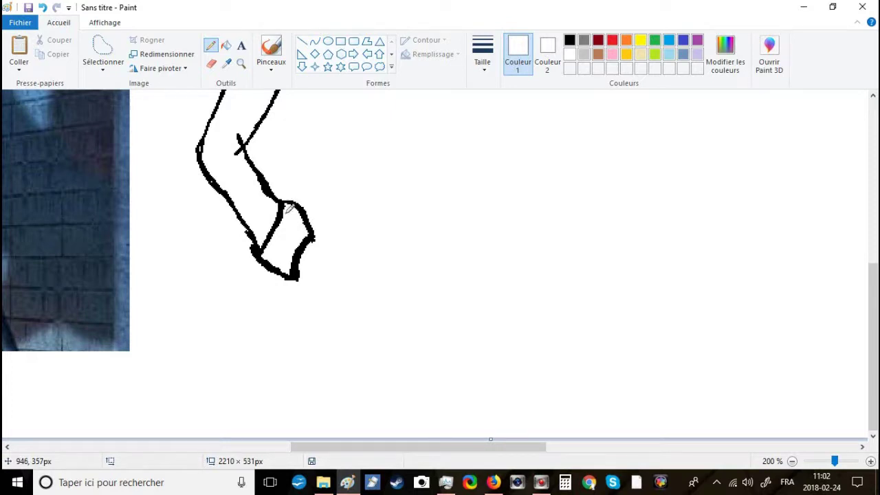
pyautogui.click(242, 231)
# Step: Draw a five-fingered hand hanging from the wristband in black, redoing the smallest finger as a shorter one
pyautogui.click(570, 40)
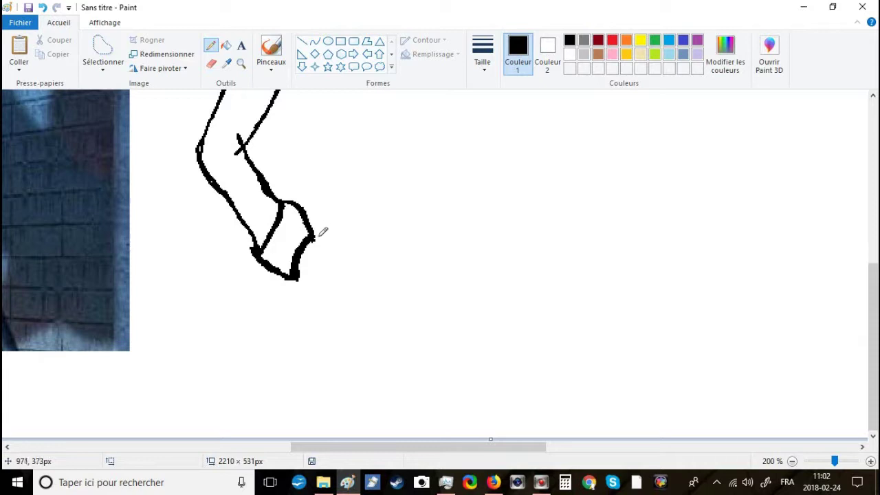
pyautogui.moveTo(311, 239)
pyautogui.mouseDown()
pyautogui.moveTo(361, 242)
pyautogui.moveTo(362, 260)
pyautogui.moveTo(334, 251)
pyautogui.moveTo(359, 292)
pyautogui.moveTo(330, 268)
pyautogui.moveTo(346, 302)
pyautogui.moveTo(339, 313)
pyautogui.moveTo(329, 277)
pyautogui.moveTo(333, 316)
pyautogui.moveTo(318, 301)
pyautogui.moveTo(317, 280)
pyautogui.moveTo(300, 318)
pyautogui.moveTo(303, 272)
pyautogui.mouseUp()
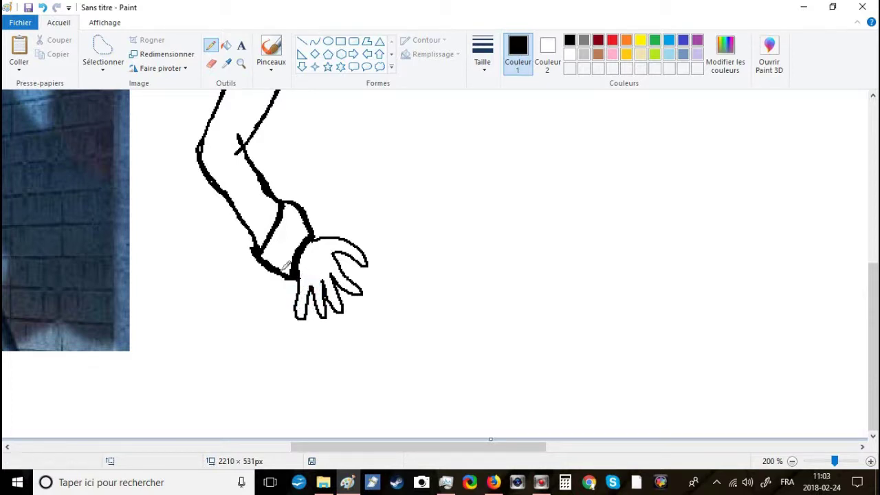
pyautogui.hotkey('ctrl', 'z')
pyautogui.moveTo(303, 273)
pyautogui.mouseDown()
pyautogui.moveTo(306, 303)
pyautogui.moveTo(317, 295)
pyautogui.mouseUp()
pyautogui.hotkey('ctrl', 'z')
pyautogui.moveTo(311, 289)
pyautogui.mouseDown()
pyautogui.moveTo(305, 304)
pyautogui.moveTo(301, 270)
pyautogui.mouseUp()
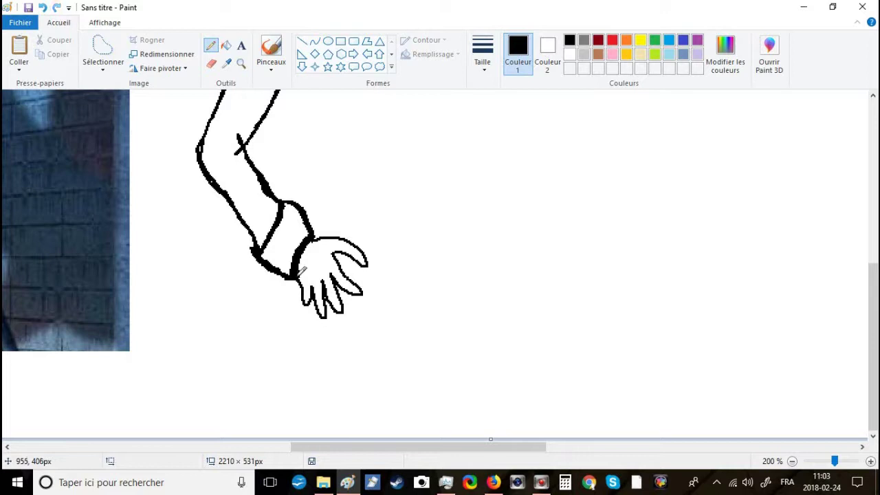
pyautogui.moveTo(313, 286); pyautogui.dragTo(309, 281)
# Step: Erase the crossing line ends at the elbow of the lowered arm in white and thicken the wristband's lower-left corner in black
pyautogui.click(569, 54)
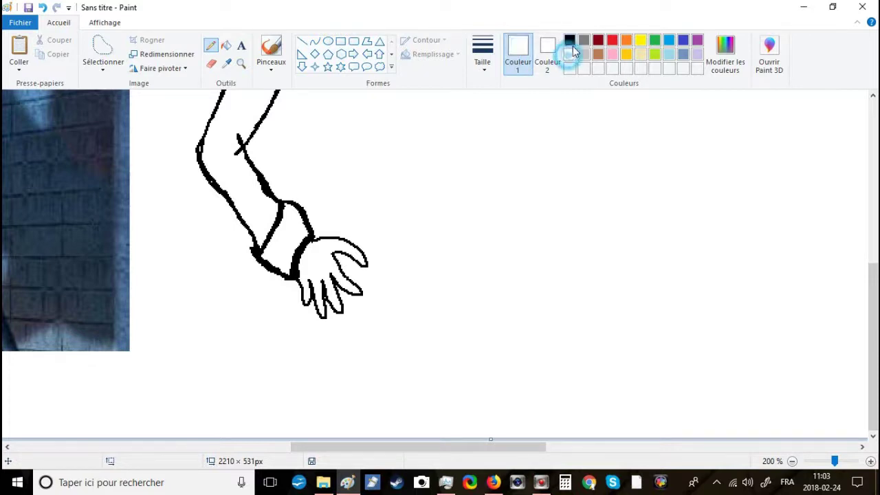
pyautogui.click(237, 154)
pyautogui.moveTo(239, 134); pyautogui.dragTo(203, 146)
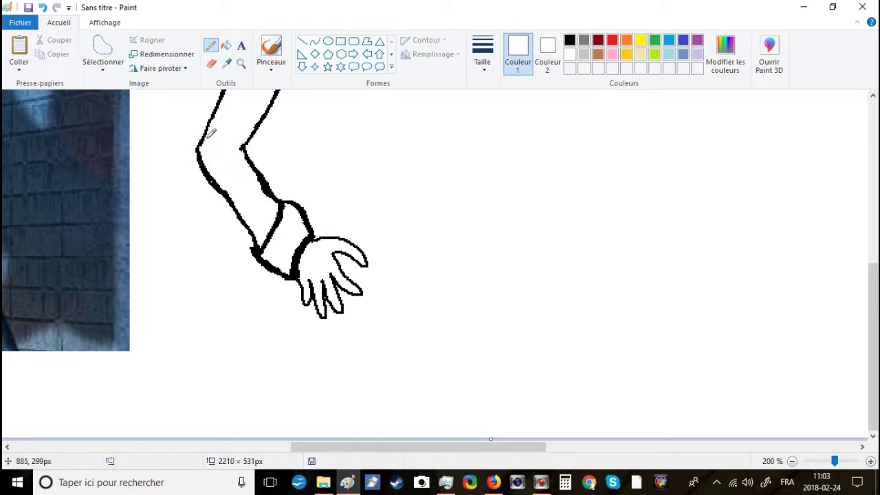
pyautogui.click(570, 40)
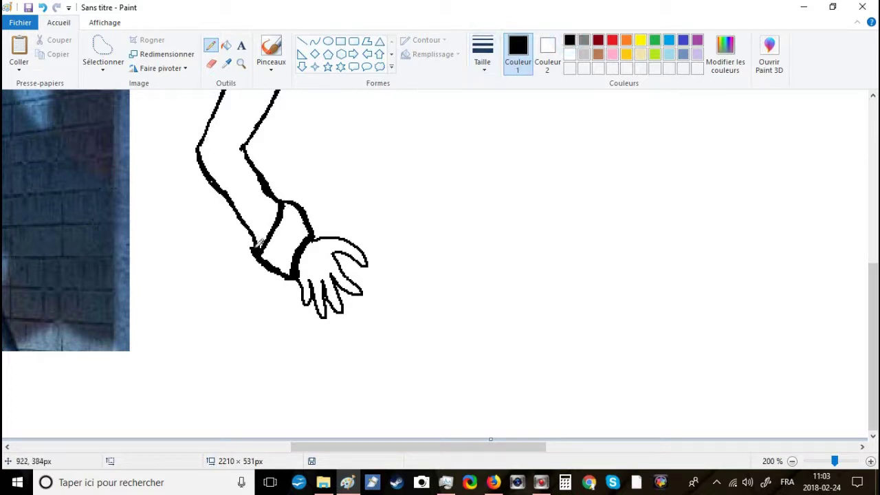
pyautogui.moveTo(256, 248); pyautogui.dragTo(255, 244)
# Step: Save the drawing as a PNG named Spider-Man in the DESSINS folder
pyautogui.click(28, 8)
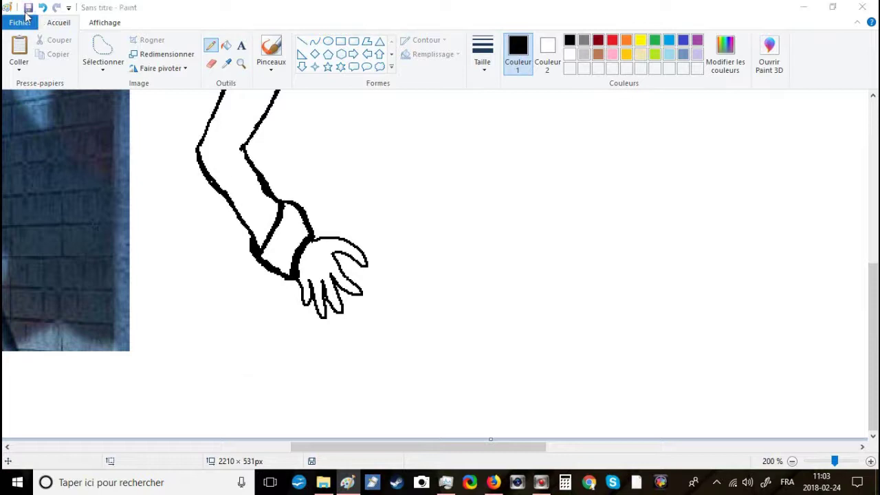
pyautogui.click(370, 315)
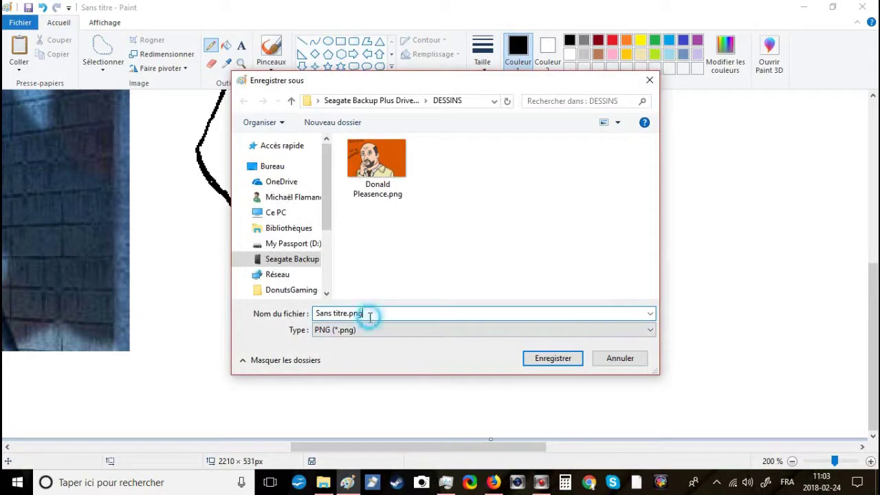
pyautogui.moveTo(369, 315); pyautogui.dragTo(299, 317)
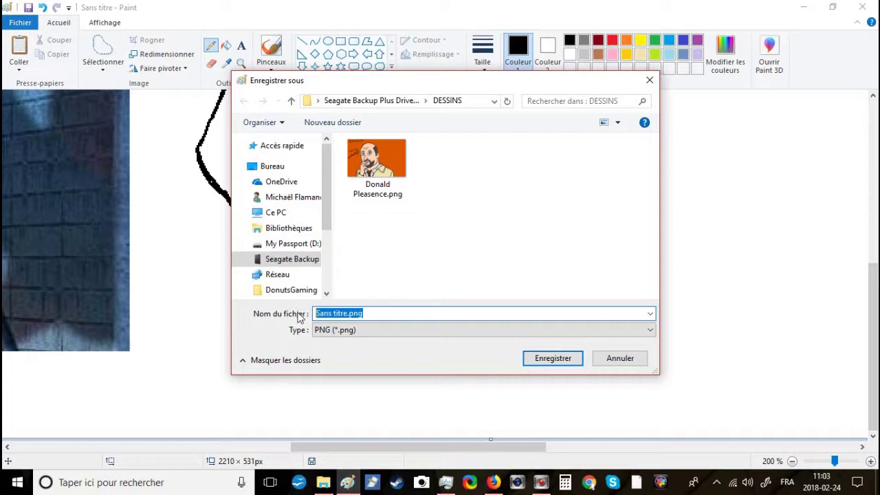
pyautogui.write('Spider-Man')
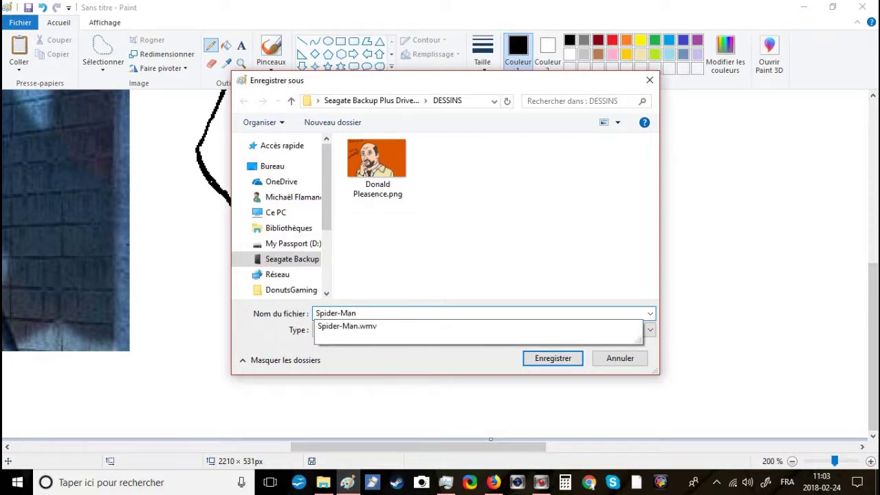
pyautogui.press('Return')
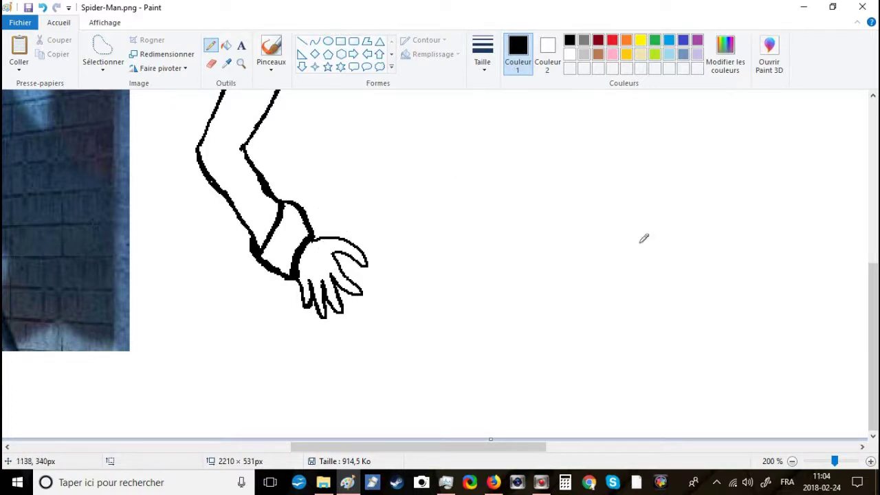
# Step: Select the hand below the wristband with a free-form selection and delete it
pyautogui.click(792, 461)
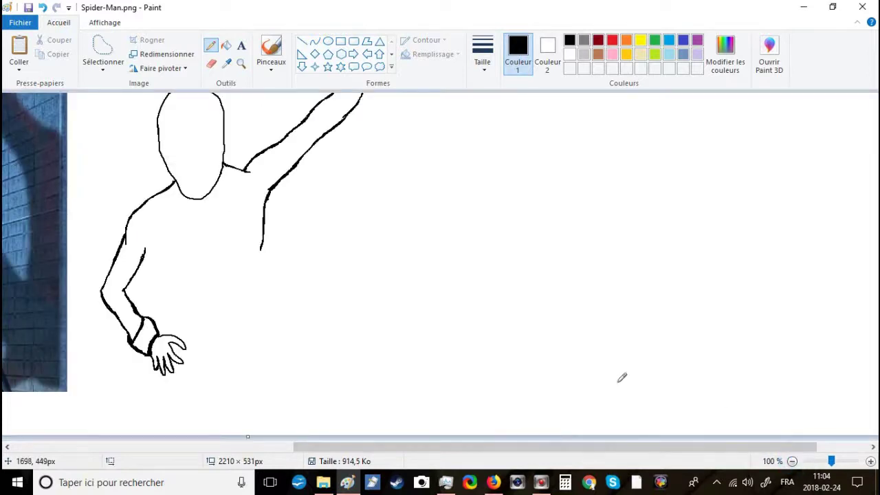
pyautogui.moveTo(544, 447)
pyautogui.mouseDown()
pyautogui.moveTo(360, 461)
pyautogui.moveTo(420, 462)
pyautogui.mouseUp()
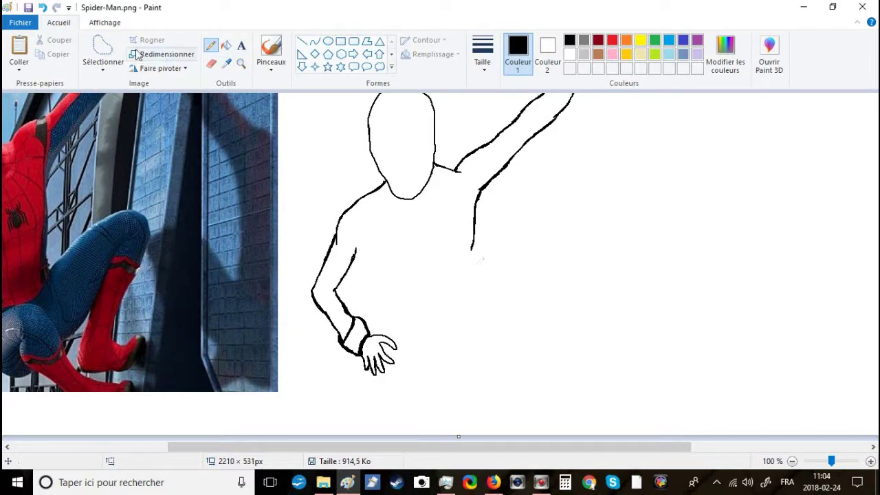
pyautogui.click(103, 46)
pyautogui.moveTo(383, 319)
pyautogui.mouseDown()
pyautogui.moveTo(359, 383)
pyautogui.moveTo(392, 402)
pyautogui.moveTo(429, 359)
pyautogui.moveTo(378, 322)
pyautogui.mouseUp()
pyautogui.press('Delete')
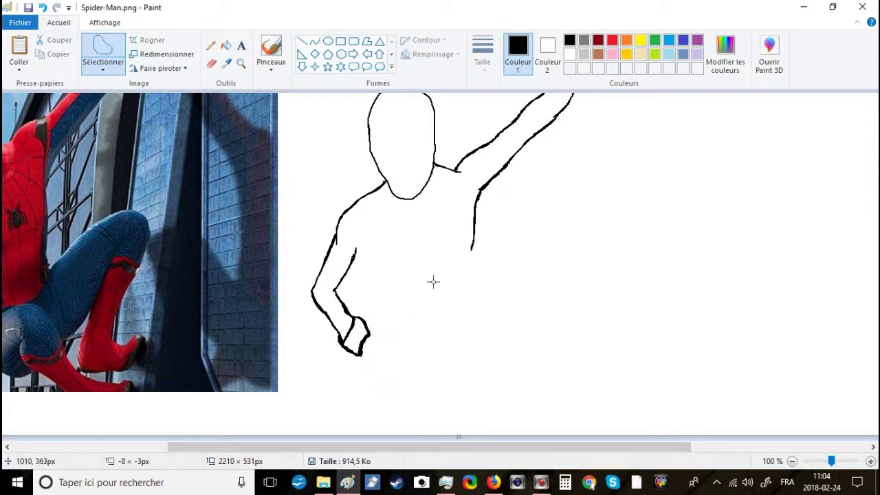
# Step: Zoom to 200% and draw an open hand at the wristband in black, with the thumb extended sideways and four fingers pointing down
pyautogui.click(211, 46)
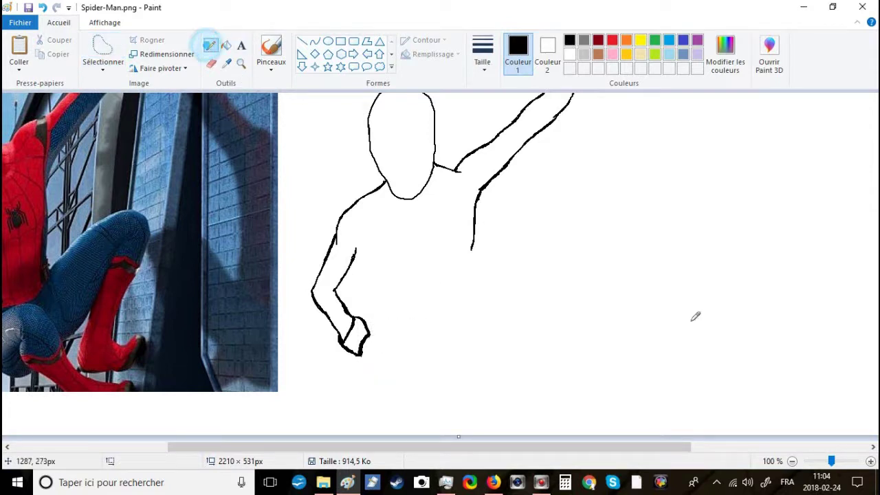
pyautogui.click(870, 461)
pyautogui.scroll(-6, 782, 395)
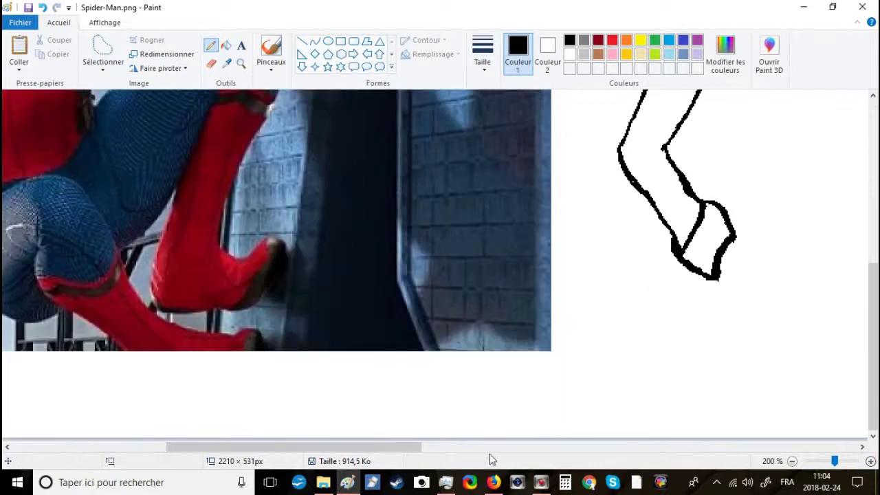
pyautogui.moveTo(413, 447)
pyautogui.mouseDown()
pyautogui.moveTo(309, 449)
pyautogui.moveTo(526, 457)
pyautogui.mouseUp()
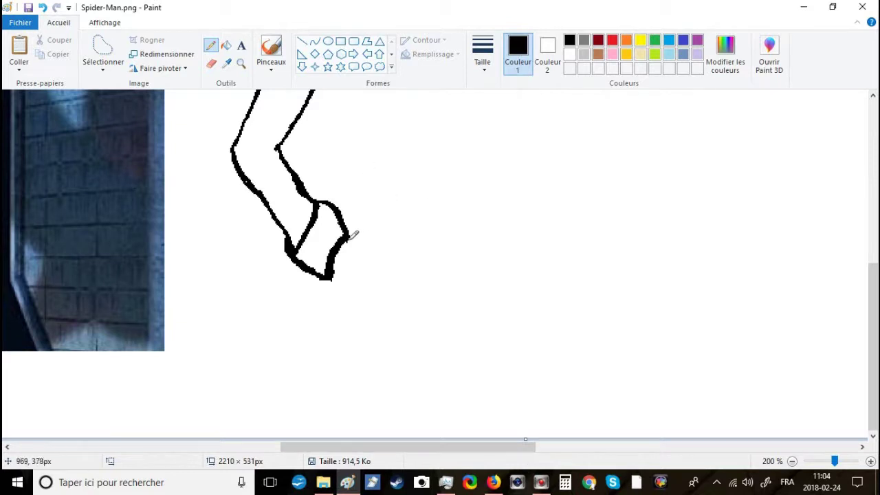
pyautogui.moveTo(348, 235)
pyautogui.mouseDown()
pyautogui.moveTo(379, 244)
pyautogui.moveTo(352, 236)
pyautogui.moveTo(398, 241)
pyautogui.moveTo(369, 272)
pyautogui.mouseUp()
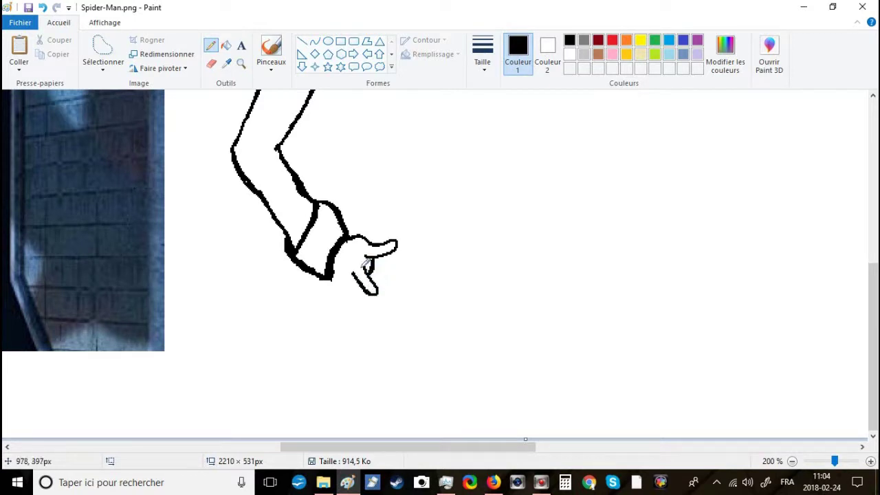
pyautogui.moveTo(354, 271)
pyautogui.mouseDown()
pyautogui.moveTo(357, 303)
pyautogui.moveTo(347, 295)
pyautogui.moveTo(364, 299)
pyautogui.moveTo(357, 280)
pyautogui.moveTo(367, 300)
pyautogui.moveTo(357, 309)
pyautogui.moveTo(351, 290)
pyautogui.moveTo(335, 303)
pyautogui.moveTo(344, 303)
pyautogui.moveTo(341, 282)
pyautogui.moveTo(328, 297)
pyautogui.moveTo(322, 289)
pyautogui.moveTo(334, 278)
pyautogui.mouseUp()
pyautogui.hotkey('ctrl', 'z')
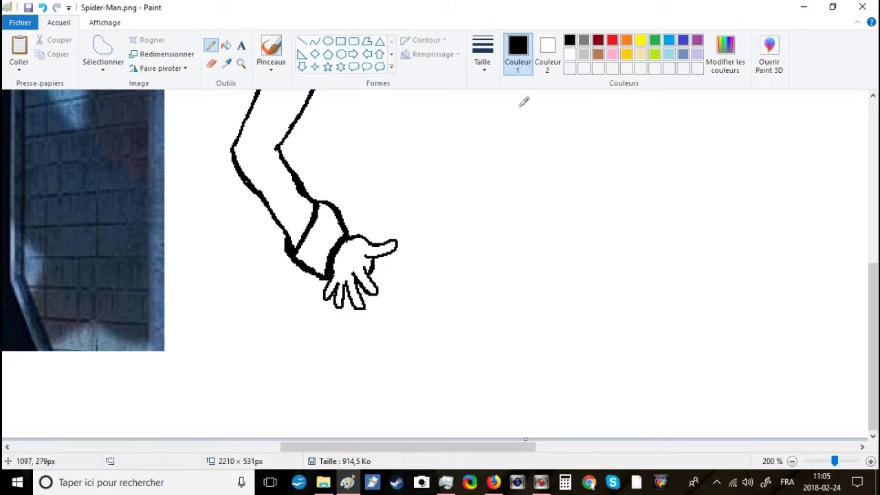
# Step: Erase the bulging curve between the thumb and index finger in white and redraw it closer to the palm in black
pyautogui.click(570, 55)
pyautogui.moveTo(387, 269); pyautogui.dragTo(373, 263)
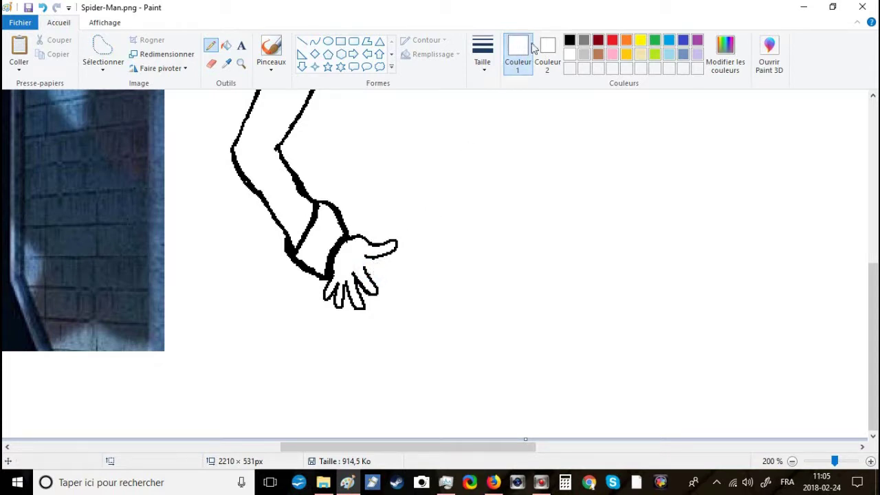
pyautogui.click(569, 40)
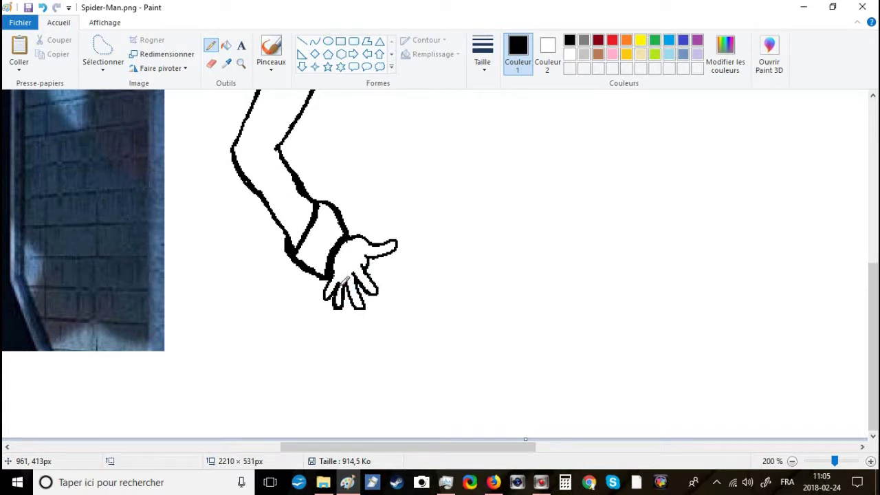
# Step: Select the hand with a free-form selection, enlarge the selection to 118 × 112 px and move it back against the wristband
pyautogui.click(793, 462)
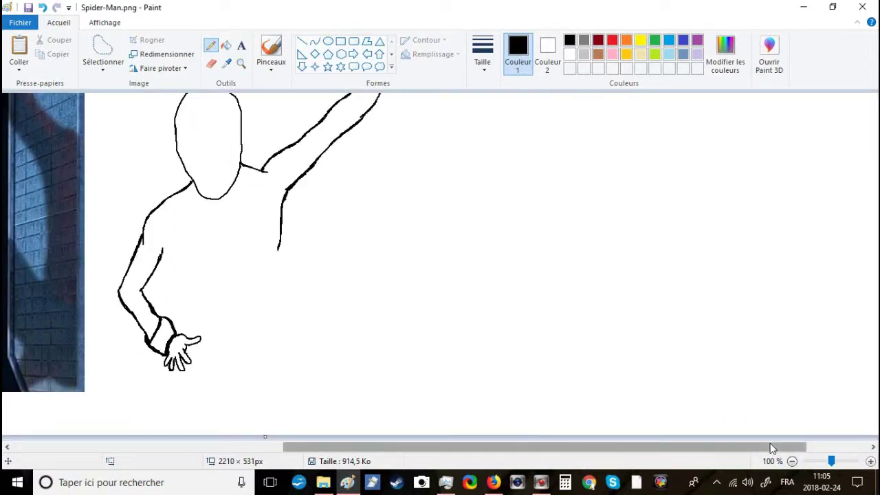
pyautogui.moveTo(653, 451); pyautogui.dragTo(473, 468)
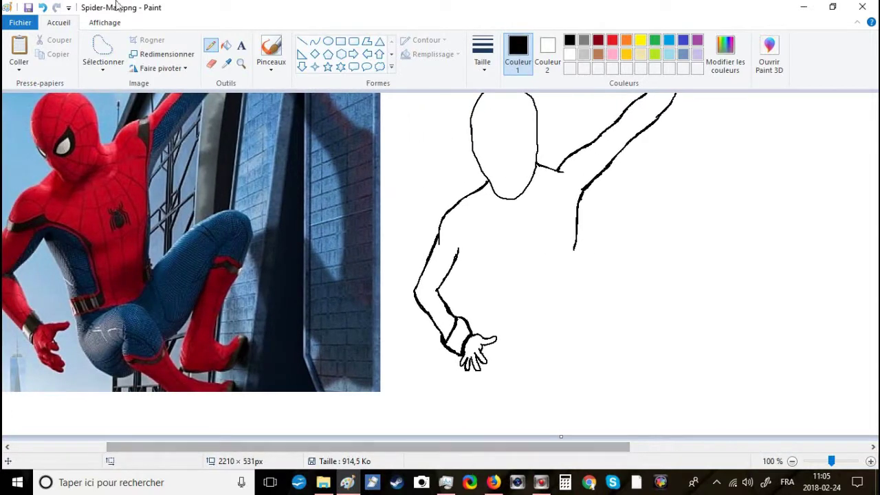
pyautogui.click(102, 55)
pyautogui.moveTo(514, 368)
pyautogui.mouseDown()
pyautogui.moveTo(519, 345)
pyautogui.moveTo(485, 329)
pyautogui.moveTo(466, 334)
pyautogui.moveTo(455, 367)
pyautogui.moveTo(509, 389)
pyautogui.moveTo(519, 353)
pyautogui.mouseUp()
pyautogui.moveTo(521, 392); pyautogui.dragTo(534, 406)
pyautogui.moveTo(517, 385); pyautogui.dragTo(512, 379)
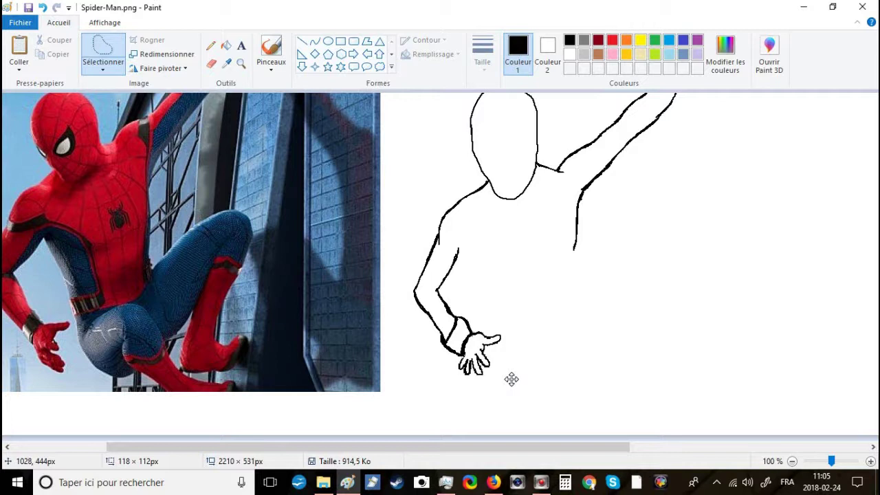
pyautogui.click(609, 354)
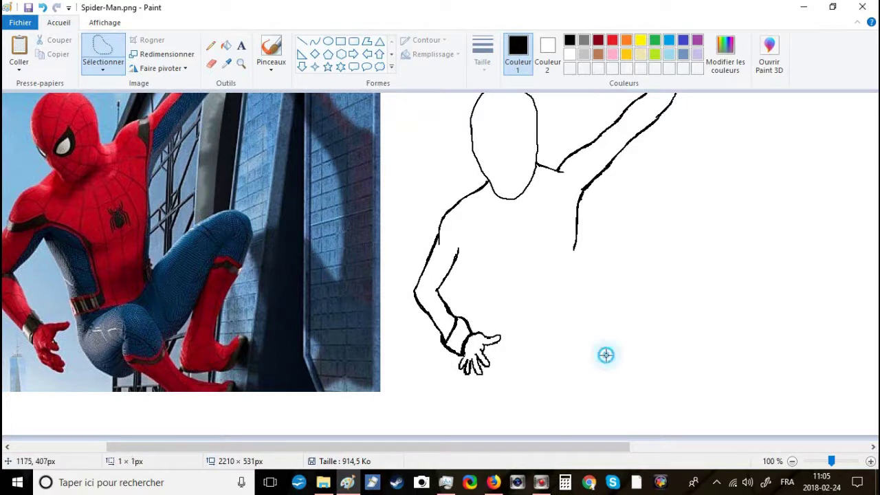
# Step: Touch up the hand's outline at the wristband and fingers with the Pencil in black and white, and save the drawing
pyautogui.click(211, 45)
pyautogui.click(871, 461)
pyautogui.scroll(-5, 829, 414)
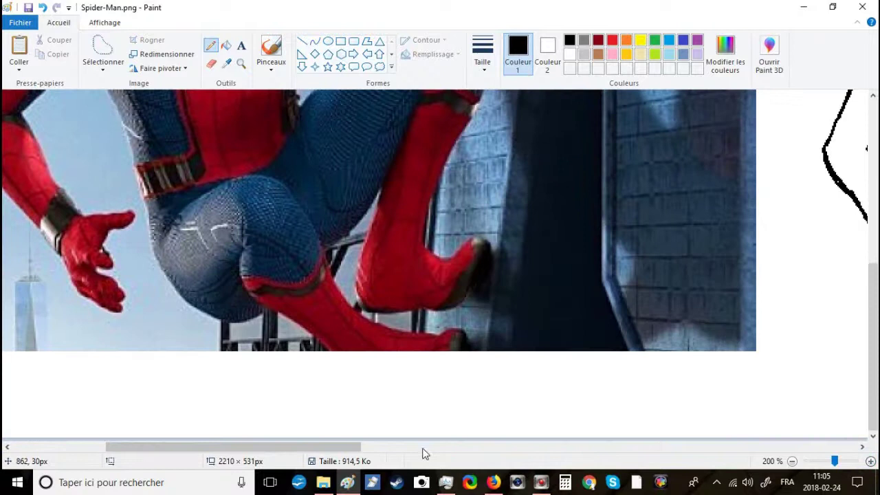
pyautogui.moveTo(353, 453); pyautogui.dragTo(530, 451)
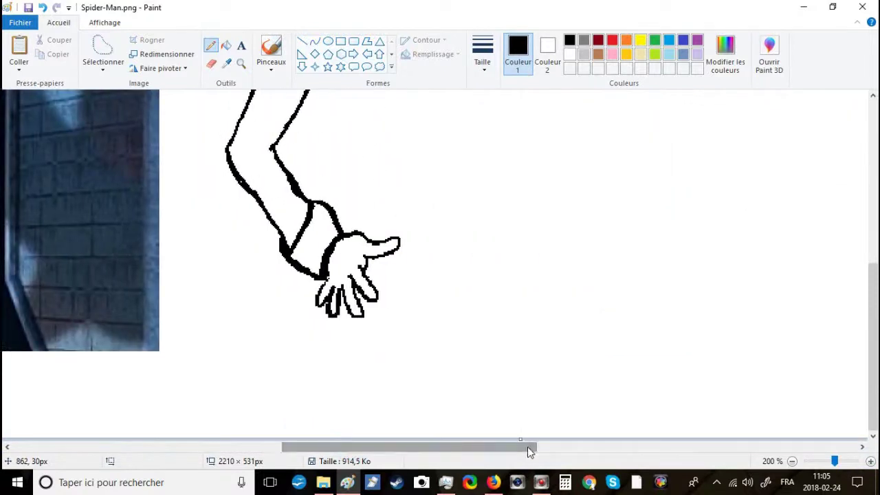
pyautogui.click(323, 277)
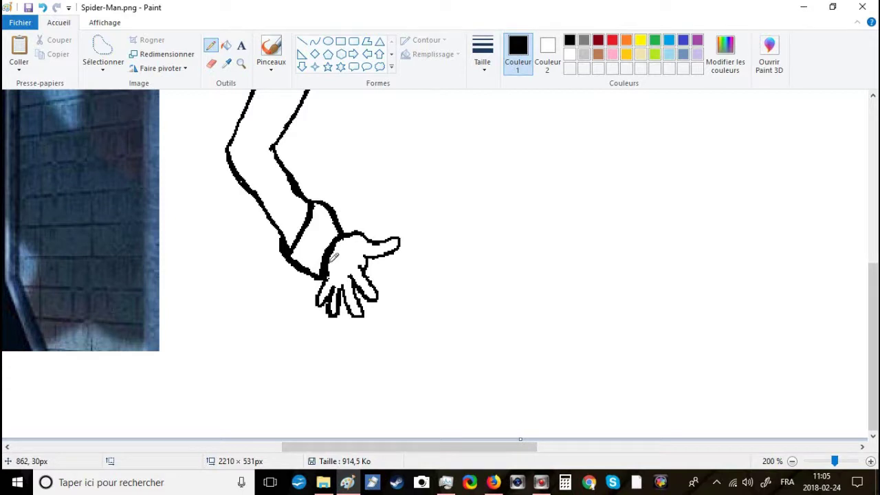
pyautogui.click(570, 54)
pyautogui.click(326, 314)
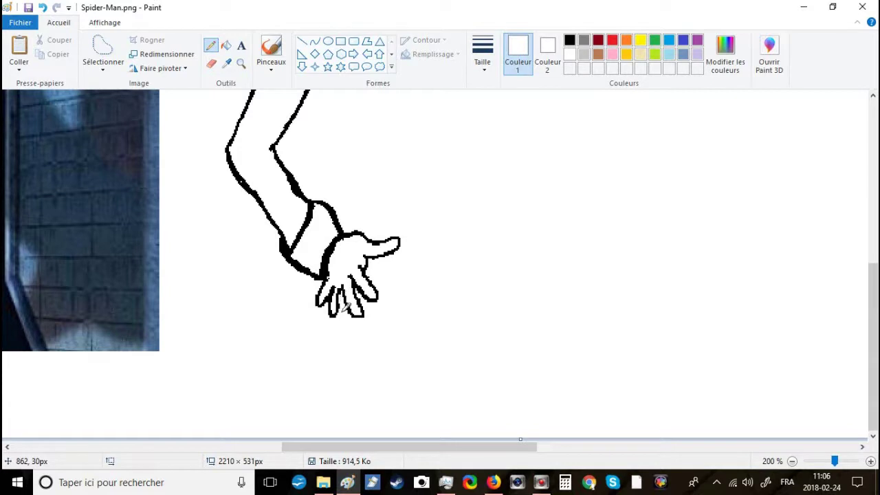
pyautogui.click(570, 41)
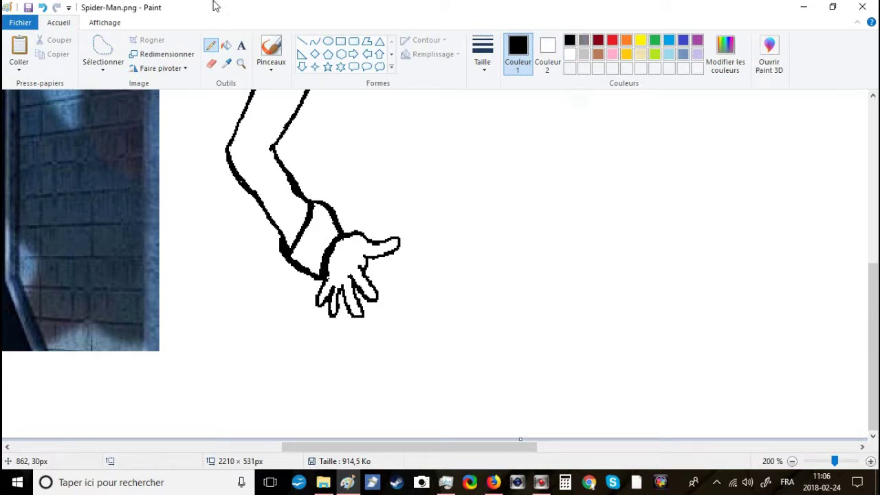
pyautogui.click(28, 8)
pyautogui.click(792, 461)
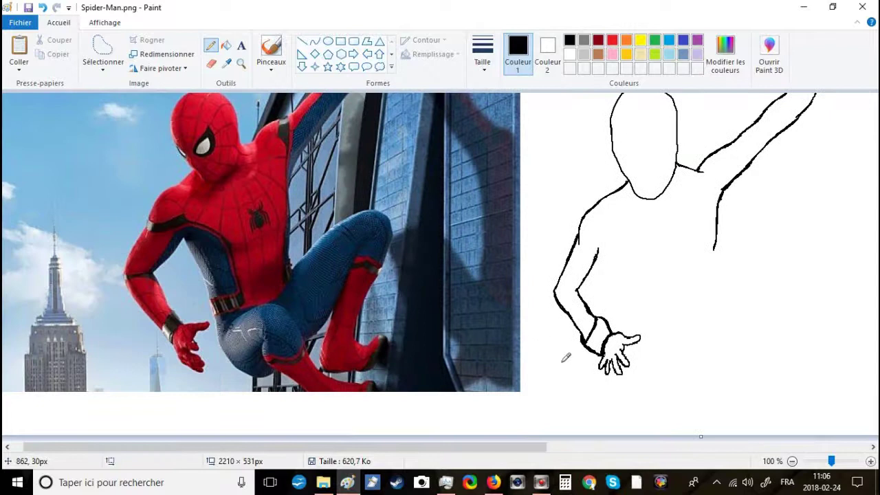
# Step: Close the lower arm's inner line at the armpit in black and draw the torso's side down to the thumb
pyautogui.hscroll(3, 565, 358)
pyautogui.moveTo(440, 448); pyautogui.dragTo(403, 454)
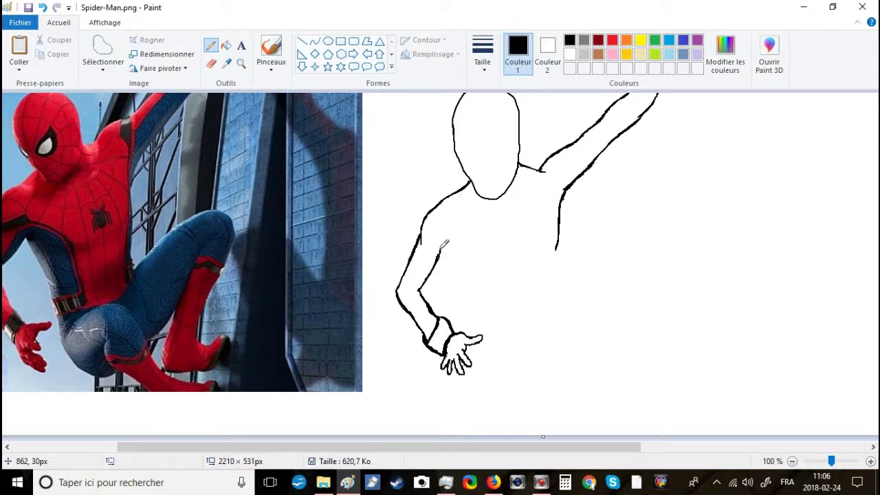
pyautogui.moveTo(440, 251); pyautogui.dragTo(449, 241)
pyautogui.click(440, 261)
pyautogui.moveTo(441, 261); pyautogui.dragTo(457, 289)
pyautogui.hotkey('ctrl', 'z')
pyautogui.click(455, 239)
pyautogui.click(455, 249)
pyautogui.moveTo(457, 255)
pyautogui.mouseDown()
pyautogui.moveTo(456, 244)
pyautogui.moveTo(490, 336)
pyautogui.mouseUp()
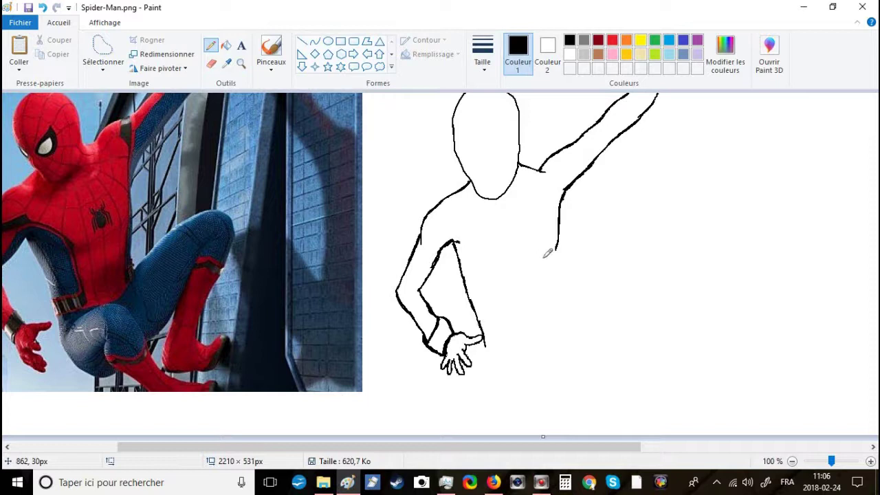
# Step: Continue the torso line into a rounded seat and draw the bent leg's upper outline over the knee to the foot in black
pyautogui.moveTo(487, 344)
pyautogui.mouseDown()
pyautogui.moveTo(481, 379)
pyautogui.moveTo(486, 348)
pyautogui.mouseUp()
pyautogui.hotkey('ctrl', 'z')
pyautogui.moveTo(485, 346)
pyautogui.mouseDown()
pyautogui.moveTo(494, 384)
pyautogui.moveTo(518, 396)
pyautogui.moveTo(536, 392)
pyautogui.mouseUp()
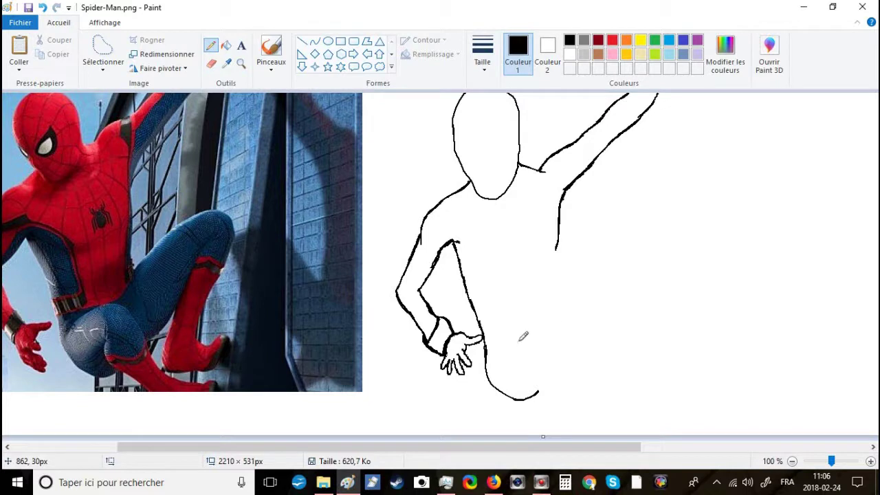
pyautogui.moveTo(506, 349)
pyautogui.mouseDown()
pyautogui.moveTo(544, 325)
pyautogui.moveTo(574, 345)
pyautogui.moveTo(565, 329)
pyautogui.moveTo(608, 397)
pyautogui.mouseUp()
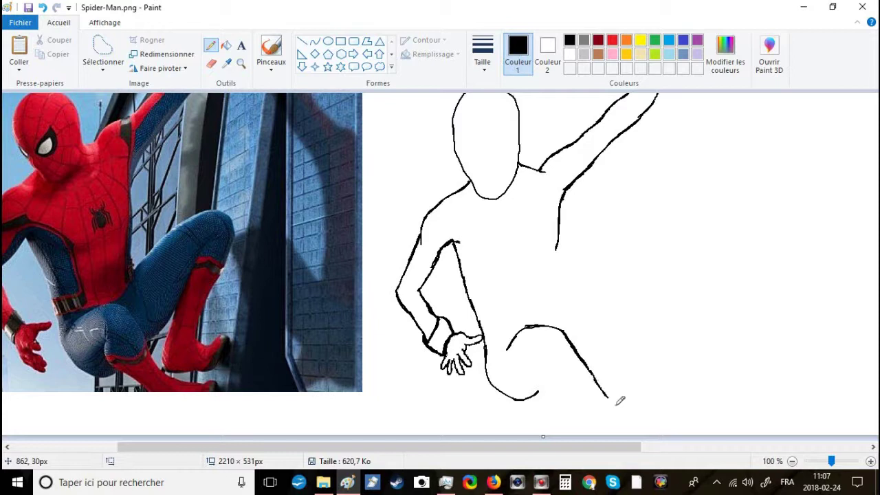
pyautogui.moveTo(608, 395); pyautogui.dragTo(632, 404)
pyautogui.moveTo(641, 402); pyautogui.dragTo(647, 421)
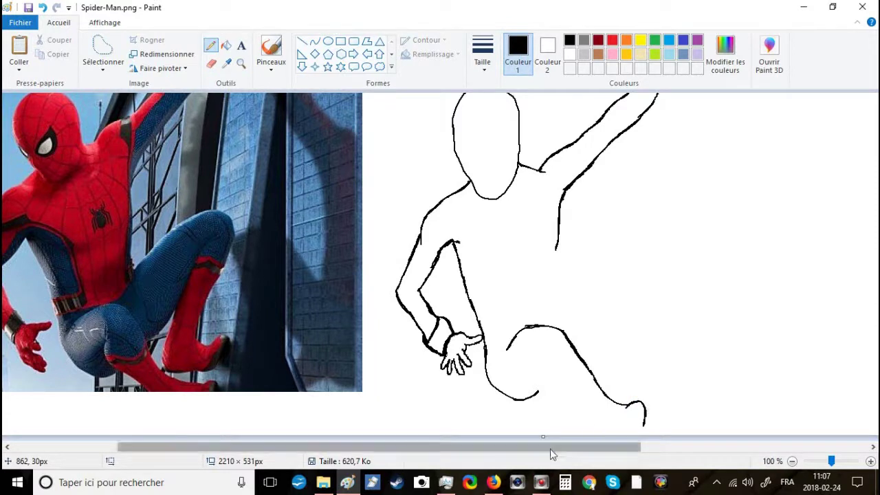
# Step: Shorten the canvas to a height of 506 px and draw the lower leg's underside and the foot with a black sole
pyautogui.moveTo(544, 436); pyautogui.dragTo(544, 419)
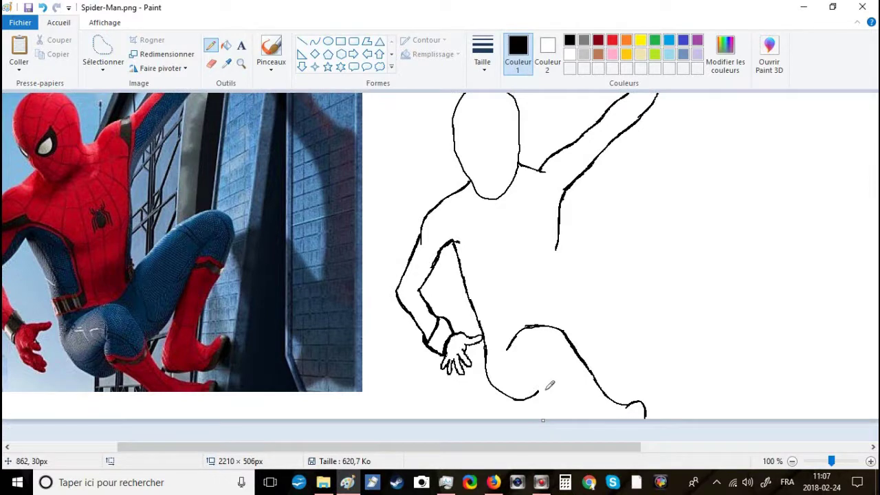
pyautogui.click(538, 391)
pyautogui.moveTo(535, 353)
pyautogui.mouseDown()
pyautogui.moveTo(554, 390)
pyautogui.moveTo(600, 414)
pyautogui.moveTo(625, 405)
pyautogui.moveTo(637, 407)
pyautogui.moveTo(624, 413)
pyautogui.moveTo(642, 413)
pyautogui.mouseUp()
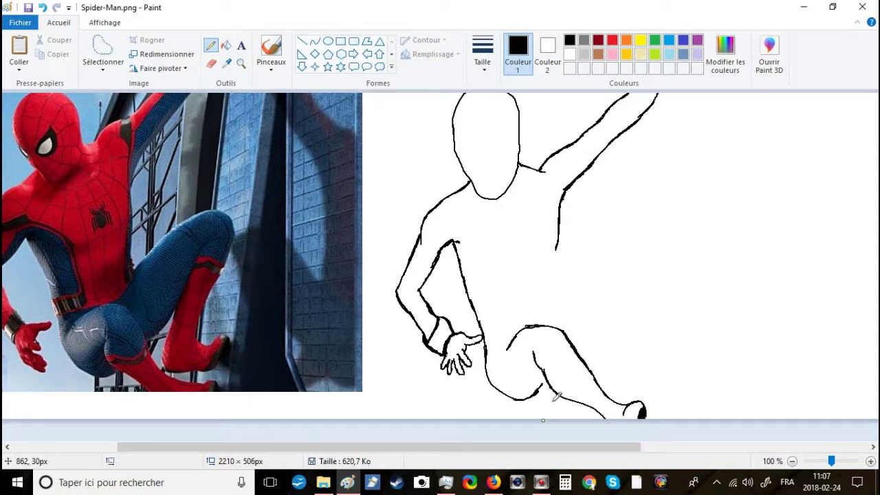
# Step: Clean up the junction of seat and lower leg in black and white, and add a short black crease at the inner knee
pyautogui.moveTo(545, 380); pyautogui.dragTo(542, 389)
pyautogui.click(569, 55)
pyautogui.moveTo(543, 376)
pyautogui.mouseDown()
pyautogui.moveTo(535, 380)
pyautogui.moveTo(541, 385)
pyautogui.mouseUp()
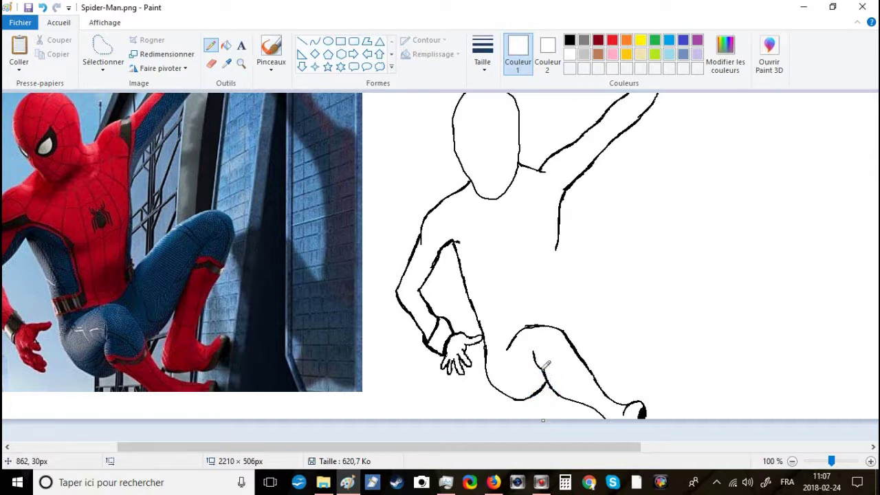
pyautogui.click(570, 40)
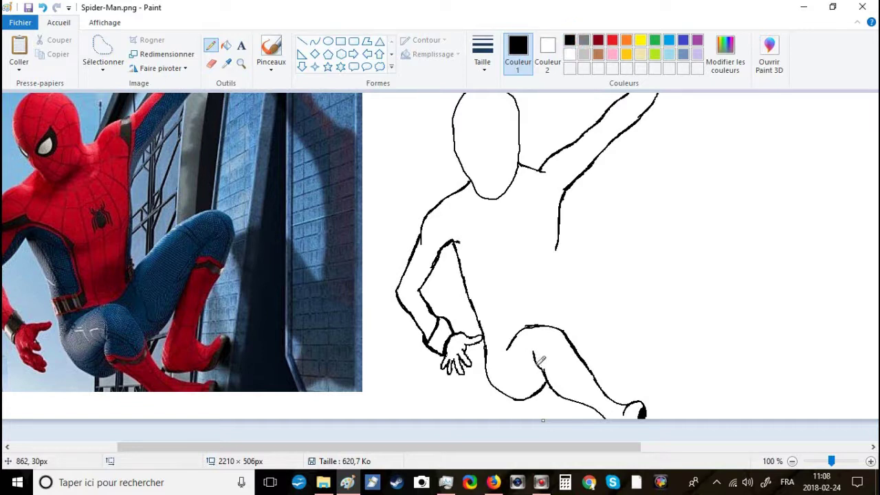
pyautogui.moveTo(527, 367); pyautogui.dragTo(535, 363)
pyautogui.click(533, 362)
pyautogui.click(534, 357)
pyautogui.click(534, 358)
# Step: Select the foot with a free-form selection and move it slightly away from the leg
pyautogui.click(104, 43)
pyautogui.hscroll(5, 510, 273)
pyautogui.hscroll(-4, 495, 360)
pyautogui.click(456, 392)
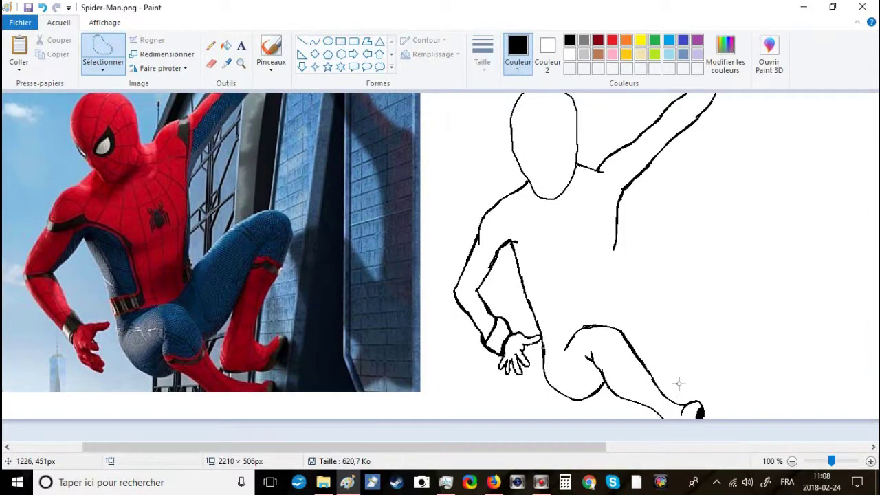
pyautogui.moveTo(679, 383)
pyautogui.mouseDown()
pyautogui.moveTo(698, 434)
pyautogui.moveTo(716, 421)
pyautogui.moveTo(717, 406)
pyautogui.moveTo(676, 388)
pyautogui.mouseUp()
pyautogui.moveTo(710, 411); pyautogui.dragTo(714, 405)
pyautogui.click(780, 377)
# Step: Erase the stray mark at the ankle in white, then extend the foot to the canvas edge and reconnect it to the leg in black
pyautogui.click(212, 45)
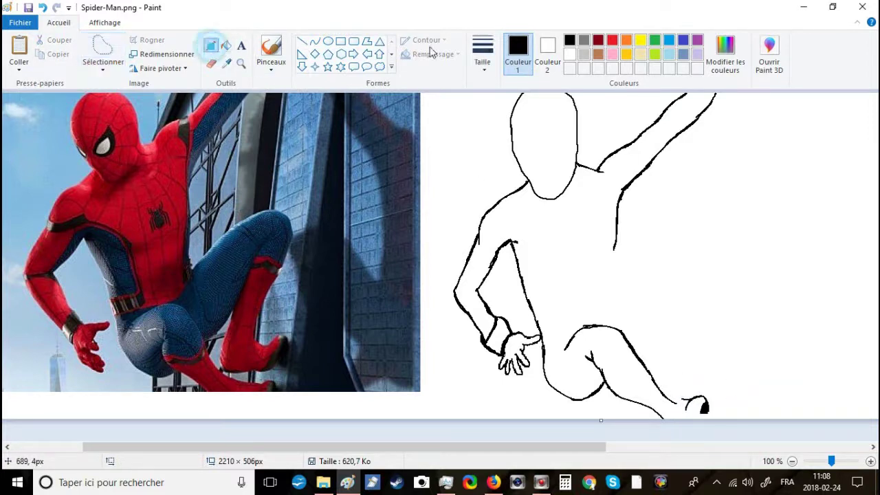
pyautogui.click(569, 55)
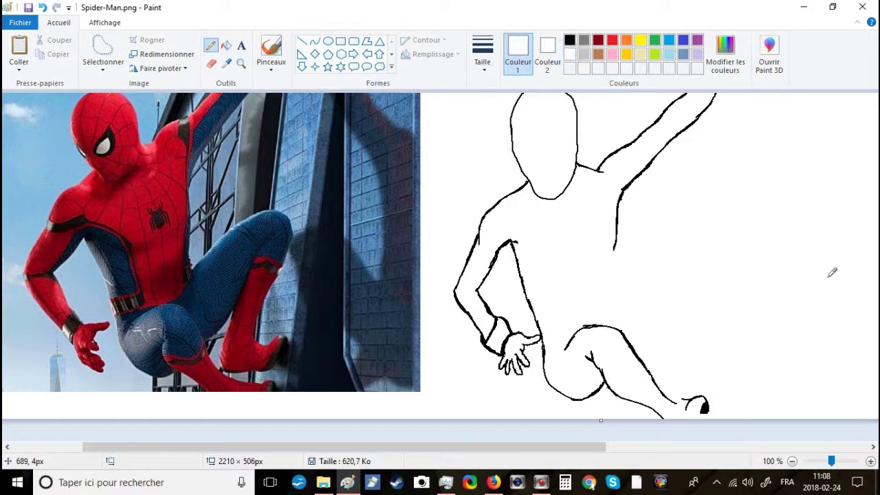
pyautogui.click(683, 397)
pyautogui.click(569, 40)
pyautogui.moveTo(707, 411); pyautogui.dragTo(705, 418)
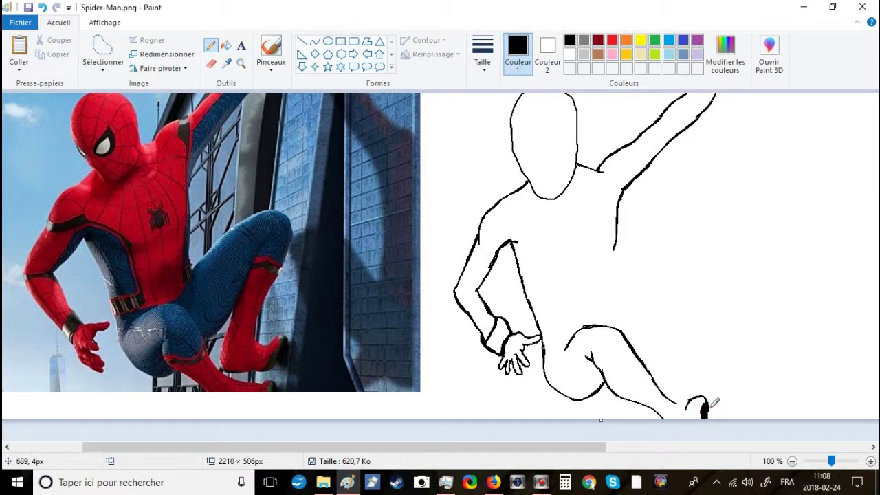
pyautogui.moveTo(687, 407); pyautogui.dragTo(683, 415)
pyautogui.click(678, 404)
# Step: Thin the foot's thick black sole to a narrow outline with the Pencil in white and switch back to black
pyautogui.click(571, 55)
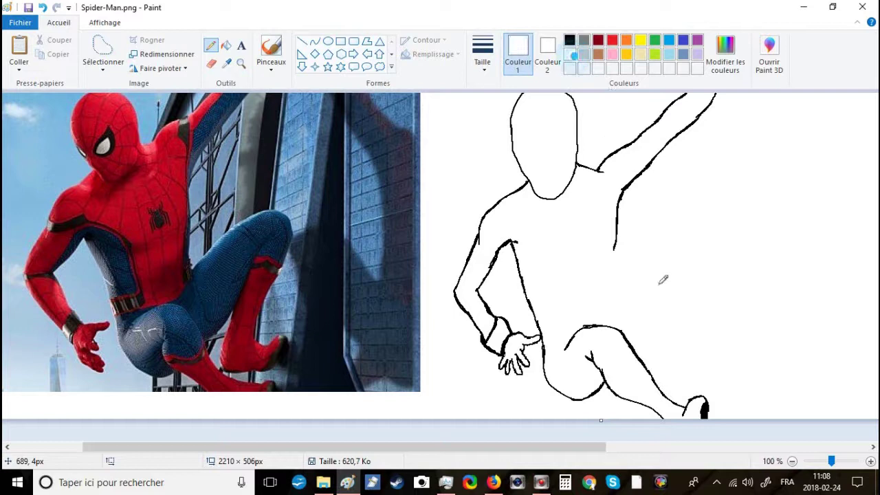
pyautogui.click(703, 402)
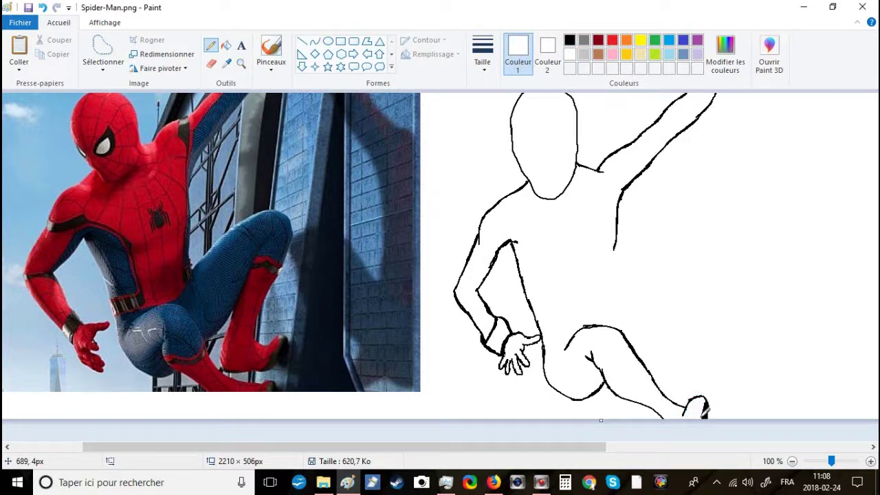
pyautogui.moveTo(705, 413)
pyautogui.mouseDown()
pyautogui.moveTo(707, 405)
pyautogui.moveTo(707, 417)
pyautogui.mouseUp()
pyautogui.click(570, 40)
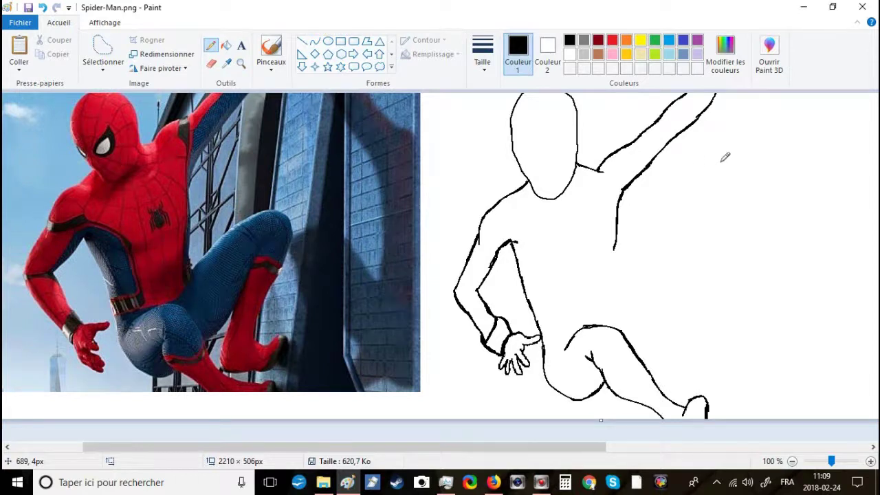
# Step: Draw a curved cuff line across the end of the raised arm with the Pencil and fill the area above it black
pyautogui.hscroll(-3, 724, 157)
pyautogui.scroll(-1, 795, 55)
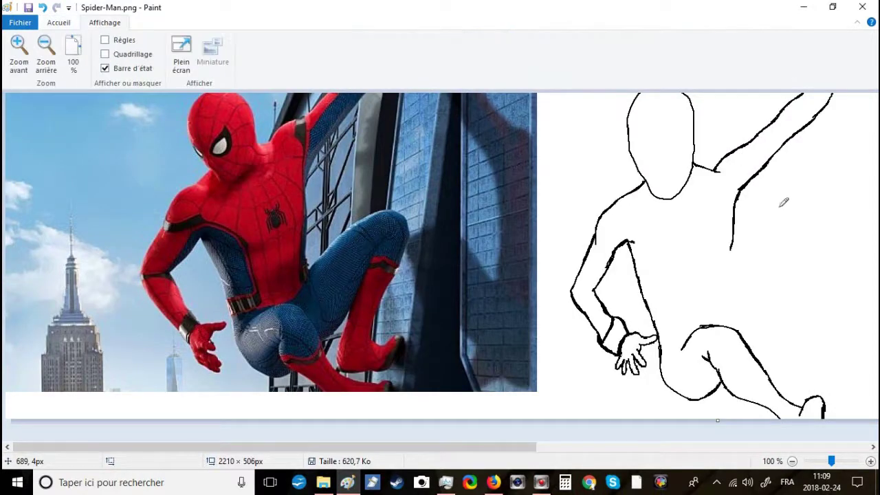
pyautogui.scroll(1, 623, 45)
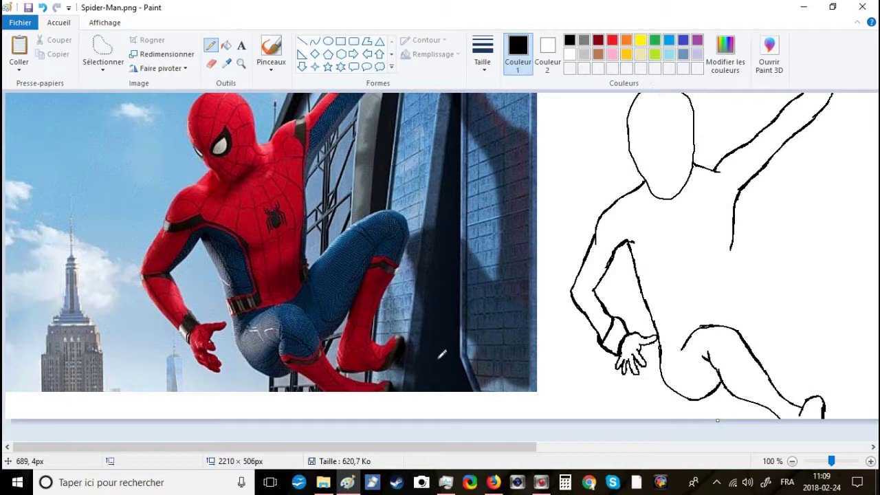
pyautogui.moveTo(508, 442); pyautogui.dragTo(646, 454)
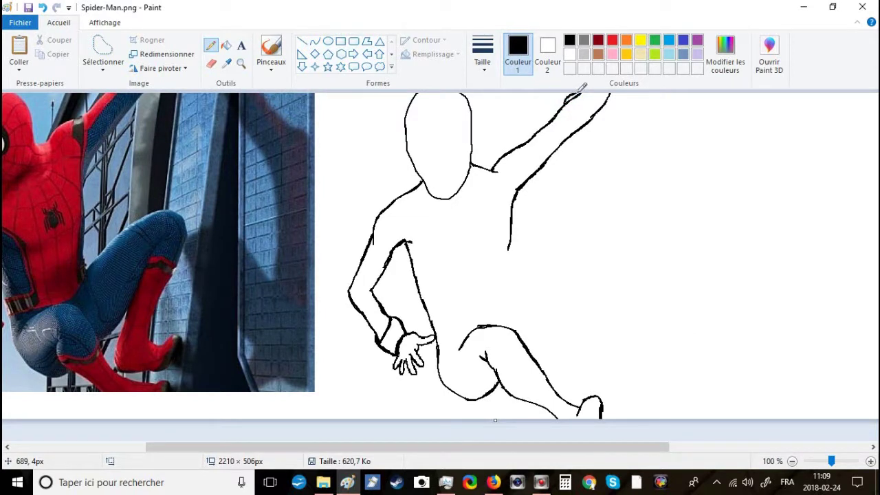
pyautogui.moveTo(568, 101); pyautogui.dragTo(599, 110)
pyautogui.moveTo(610, 100); pyautogui.dragTo(604, 110)
pyautogui.click(226, 46)
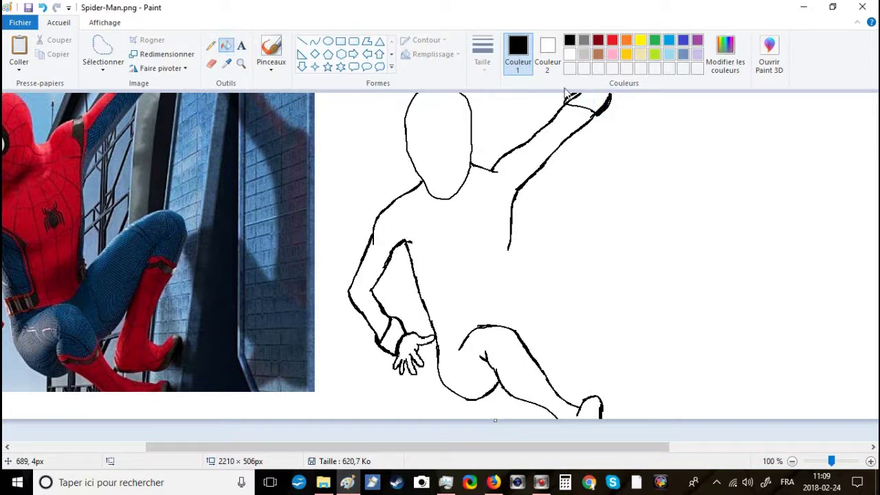
pyautogui.click(591, 96)
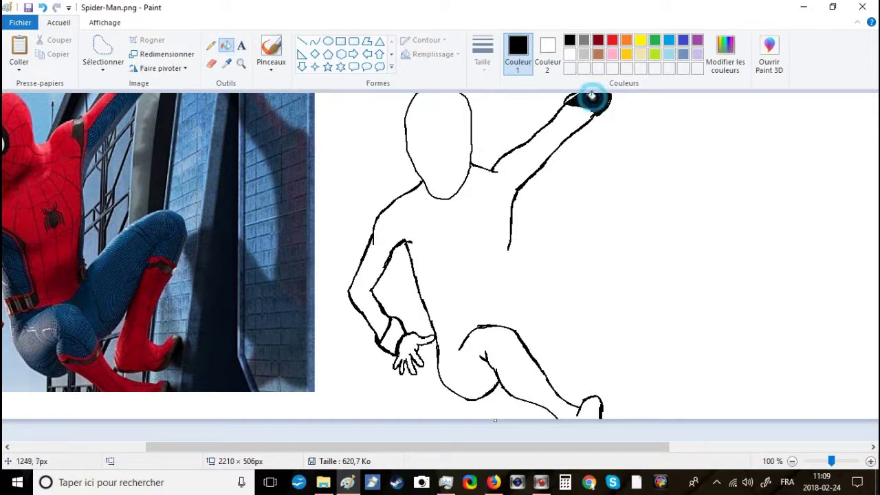
# Step: Define a custom dark grey of RGB 27, 27, 27 and fill the small gap beside the raised arm's black end with it
pyautogui.click(210, 45)
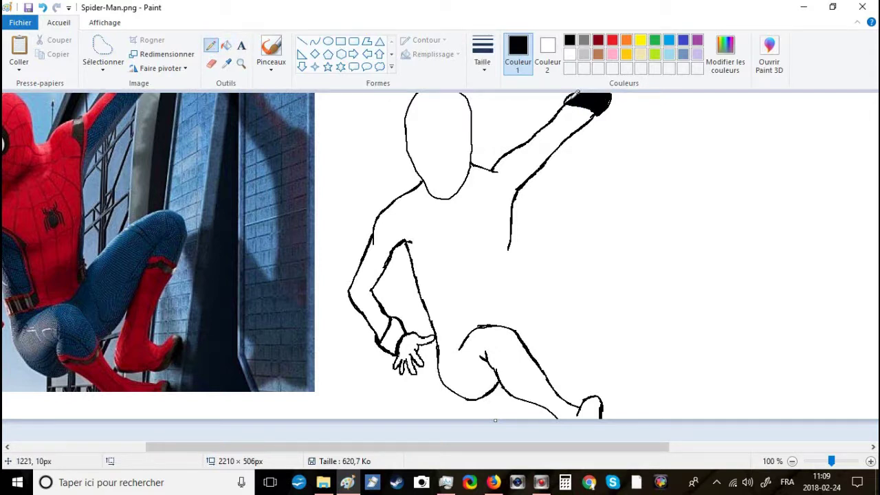
pyautogui.click(566, 101)
pyautogui.click(722, 51)
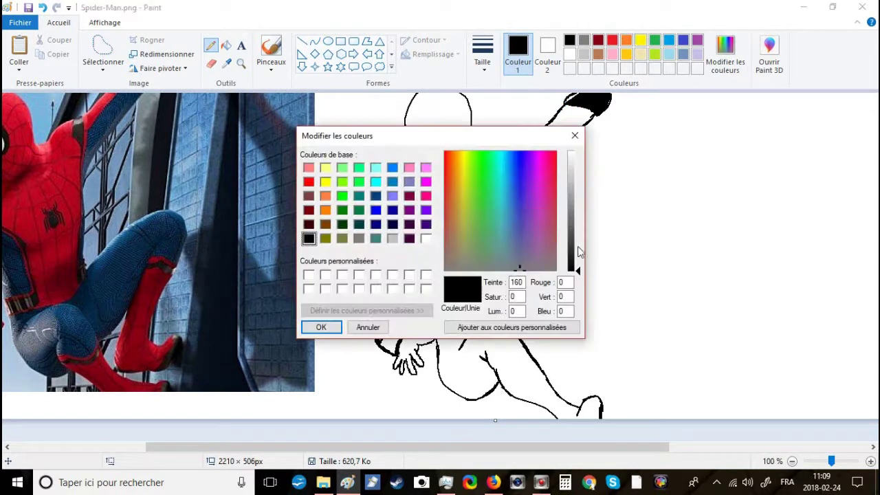
pyautogui.click(580, 258)
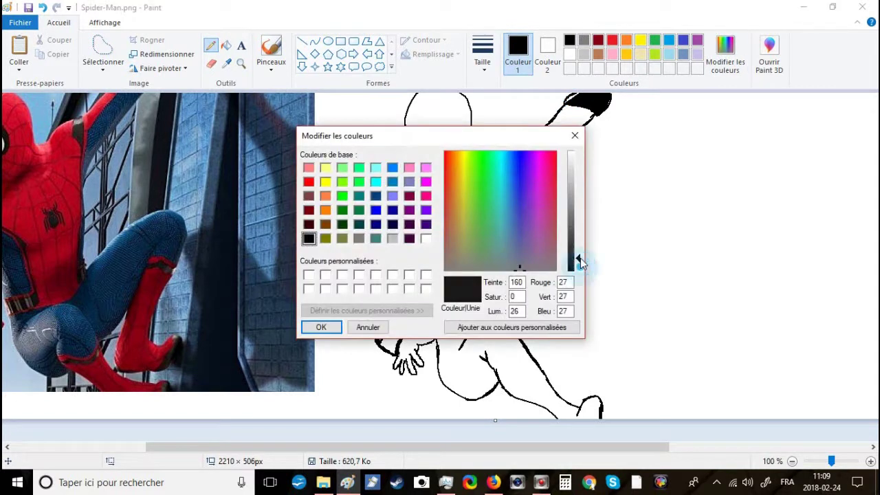
pyautogui.click(321, 327)
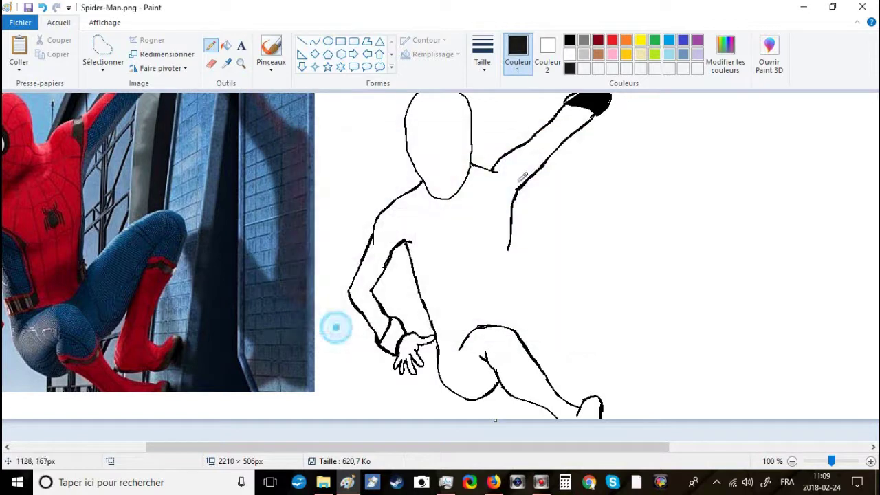
pyautogui.click(227, 44)
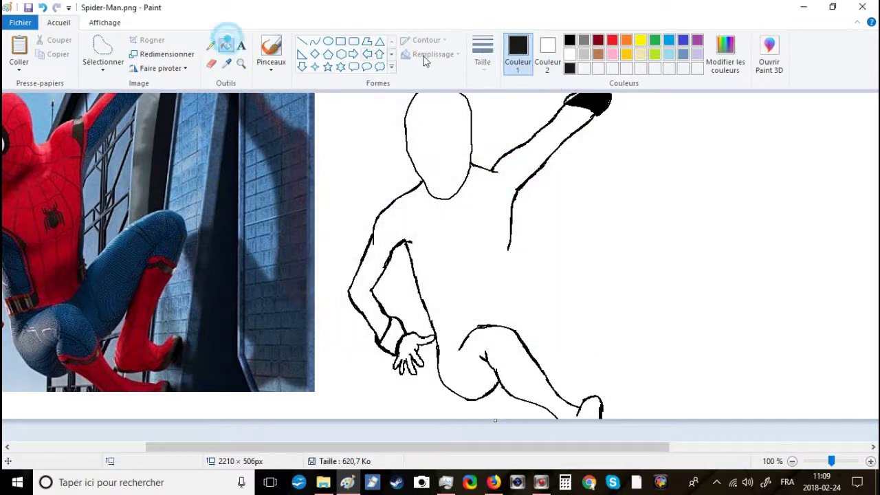
pyautogui.click(571, 97)
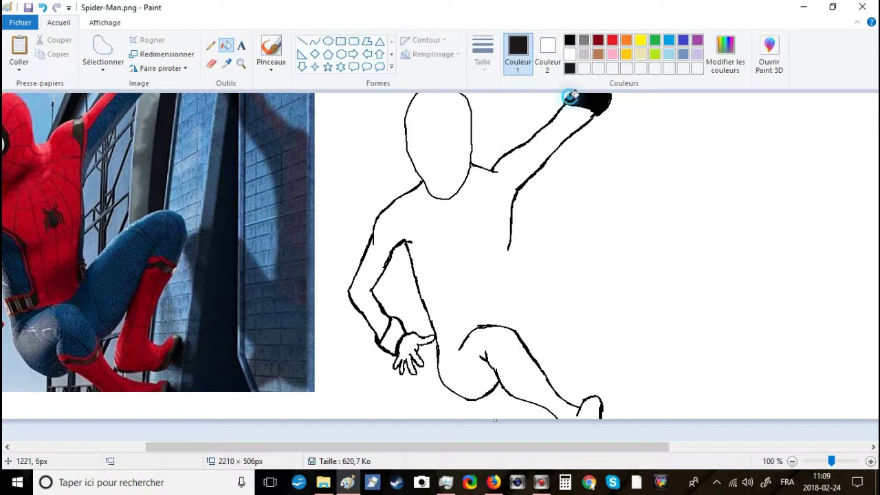
# Step: Zoom to 200%, define a custom dark grey of RGB 37, 37, 37, try filling the raised arm's black end with it and undo the fill
pyautogui.click(870, 461)
pyautogui.moveTo(373, 449); pyautogui.dragTo(630, 445)
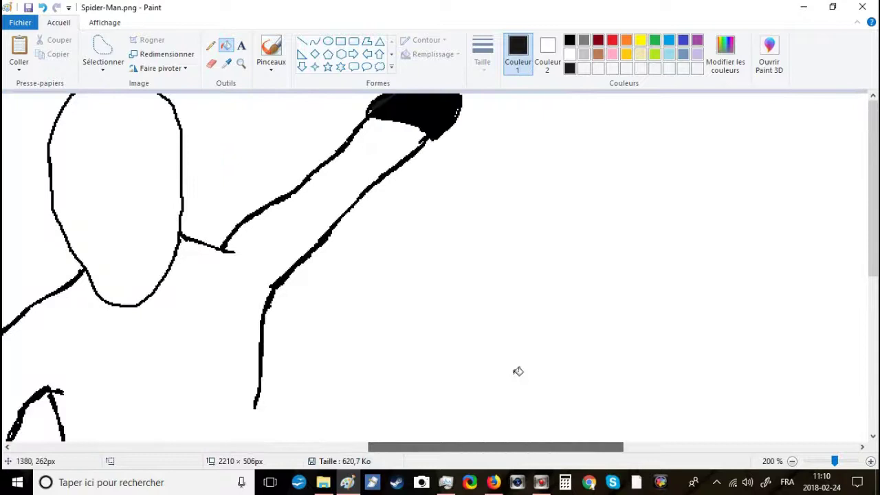
pyautogui.click(726, 51)
pyautogui.click(578, 251)
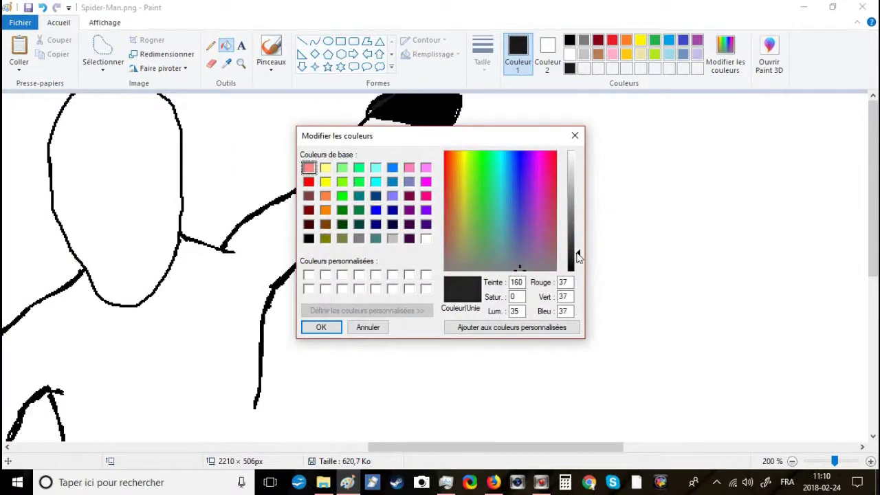
pyautogui.click(321, 327)
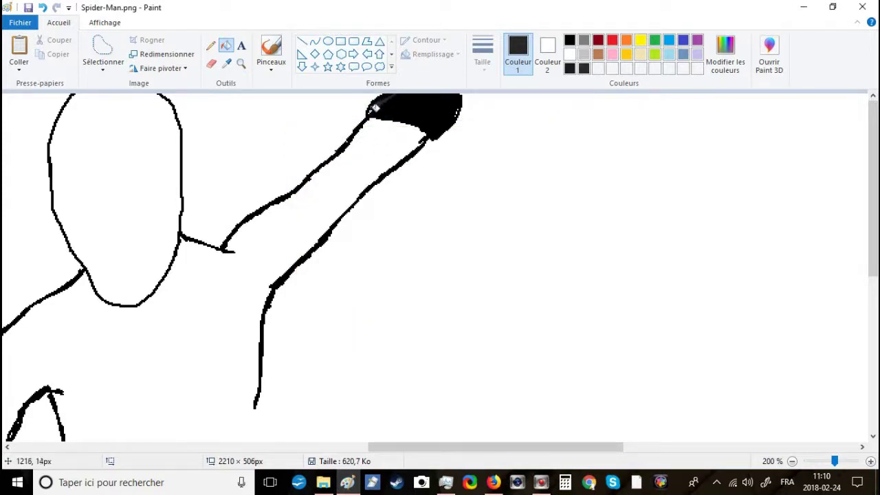
pyautogui.click(373, 108)
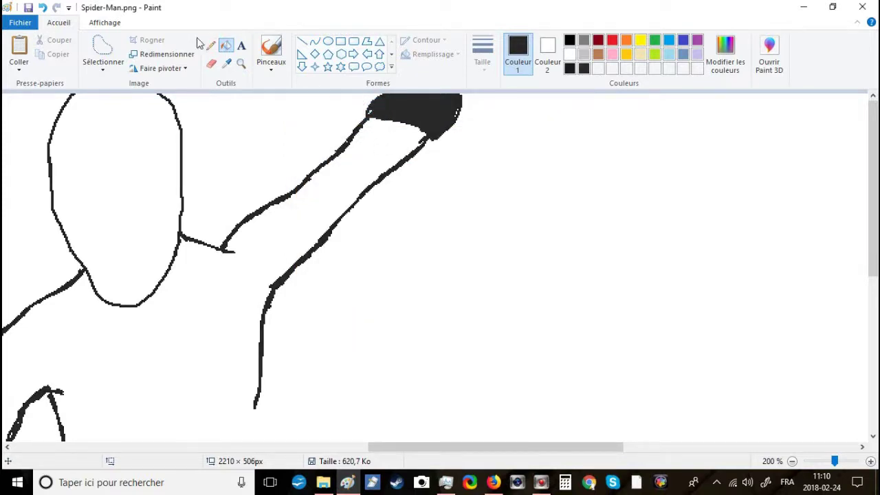
pyautogui.click(43, 10)
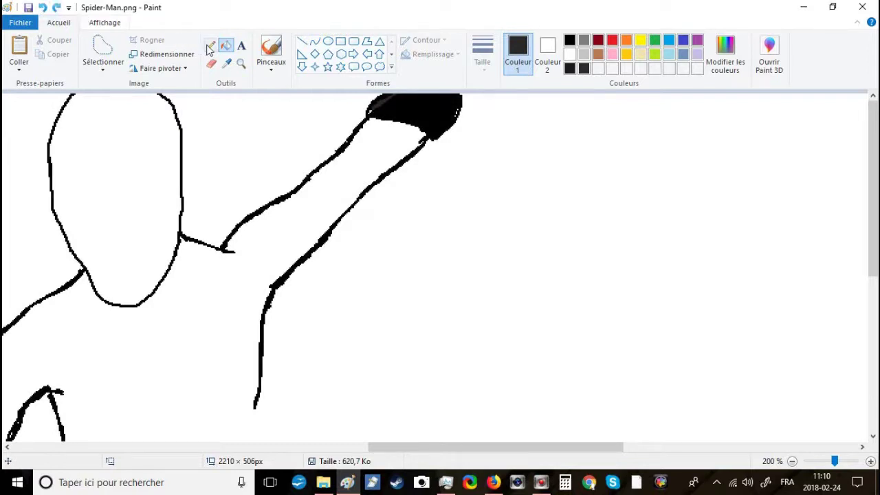
# Step: Touch up the inner edge of the raised arm's black end with the Pencil in dark grey and switch back to black
pyautogui.click(210, 45)
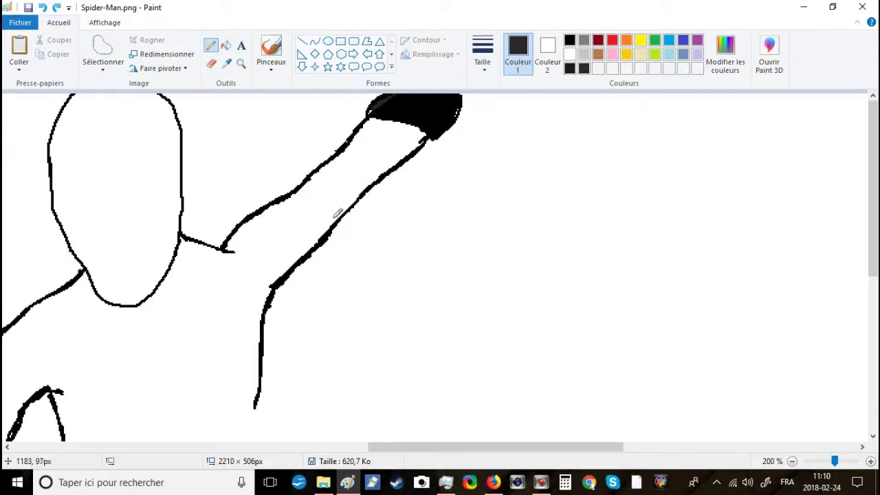
pyautogui.click(369, 110)
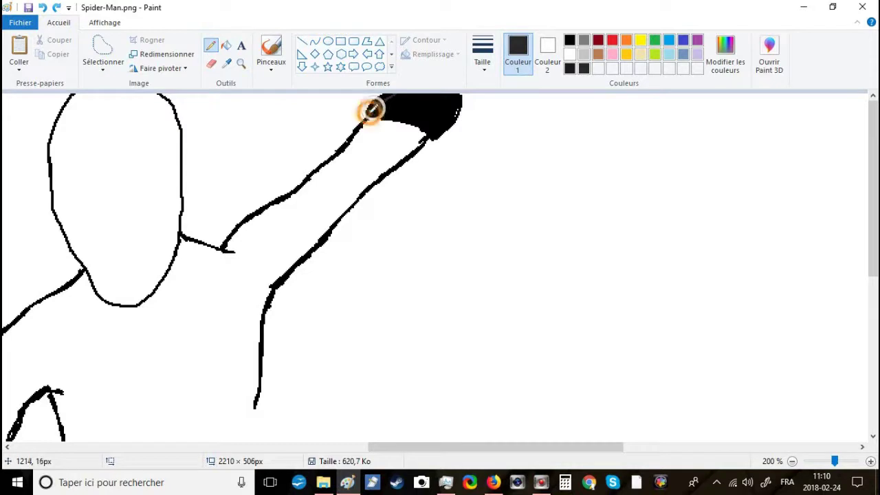
pyautogui.click(571, 41)
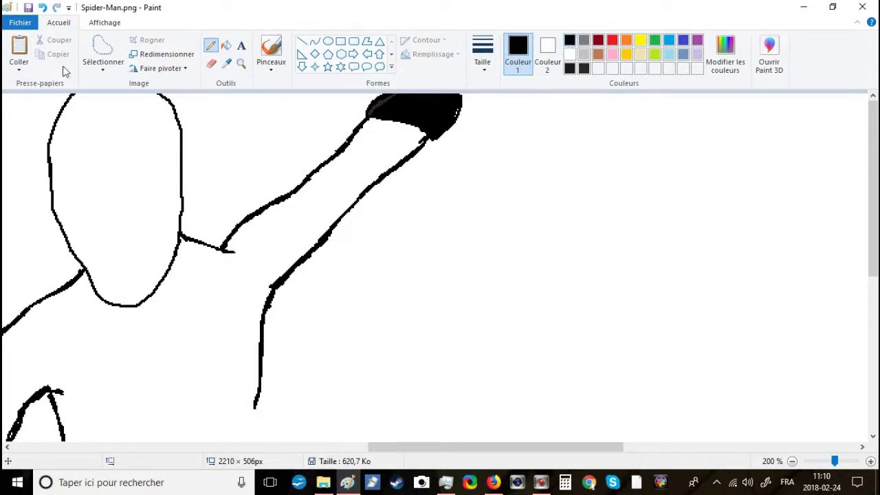
# Step: Save the drawing, return to 100% zoom and extend the torso's outer side line down to the waist with the Pencil
pyautogui.click(28, 8)
pyautogui.click(792, 462)
pyautogui.moveTo(664, 447); pyautogui.dragTo(409, 458)
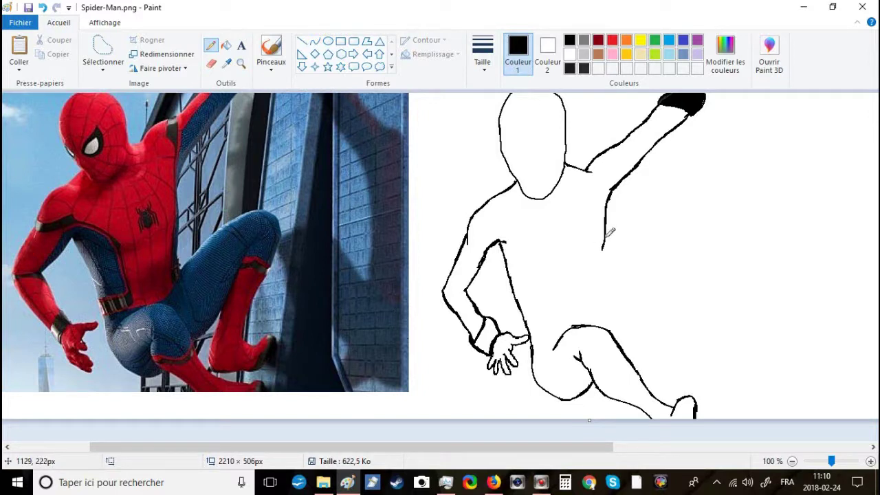
pyautogui.moveTo(603, 249)
pyautogui.mouseDown()
pyautogui.moveTo(608, 286)
pyautogui.moveTo(606, 270)
pyautogui.moveTo(611, 295)
pyautogui.mouseUp()
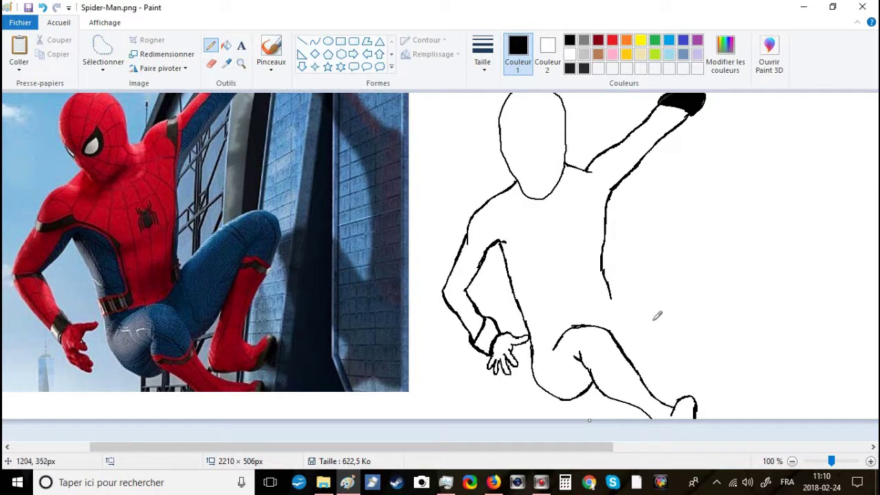
# Step: Draw the raised leg's thigh, bent knee, outer shin and foot freehand in black, starting from the waist
pyautogui.click(615, 295)
pyautogui.moveTo(621, 291)
pyautogui.mouseDown()
pyautogui.moveTo(661, 265)
pyautogui.moveTo(651, 271)
pyautogui.moveTo(693, 259)
pyautogui.moveTo(707, 276)
pyautogui.moveTo(698, 314)
pyautogui.mouseUp()
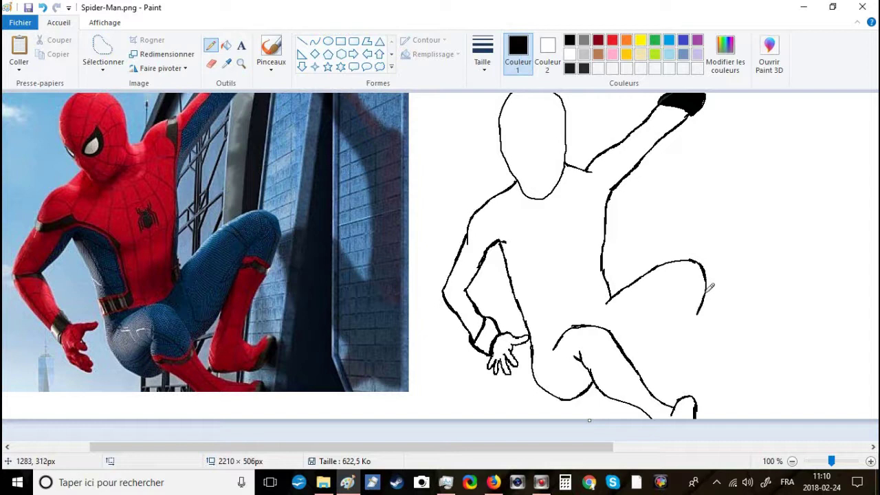
pyautogui.moveTo(711, 283); pyautogui.dragTo(692, 321)
pyautogui.moveTo(705, 292); pyautogui.dragTo(677, 385)
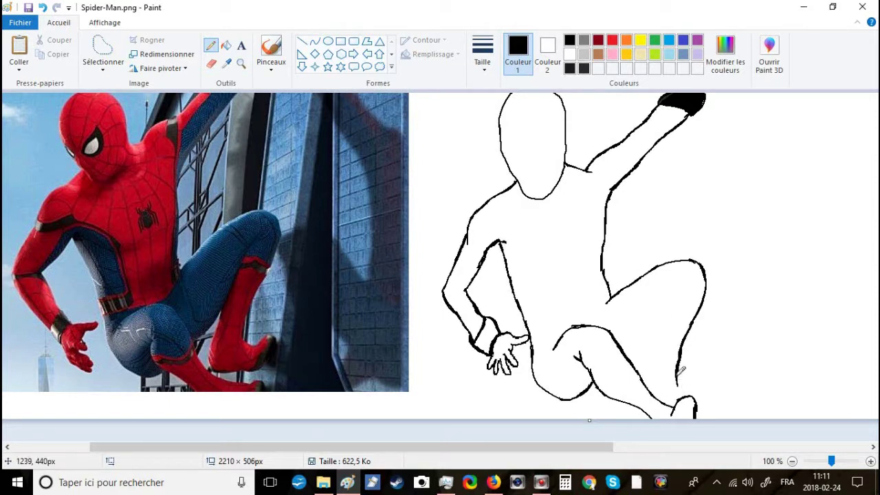
pyautogui.moveTo(681, 370)
pyautogui.mouseDown()
pyautogui.moveTo(691, 384)
pyautogui.moveTo(732, 391)
pyautogui.moveTo(700, 406)
pyautogui.mouseUp()
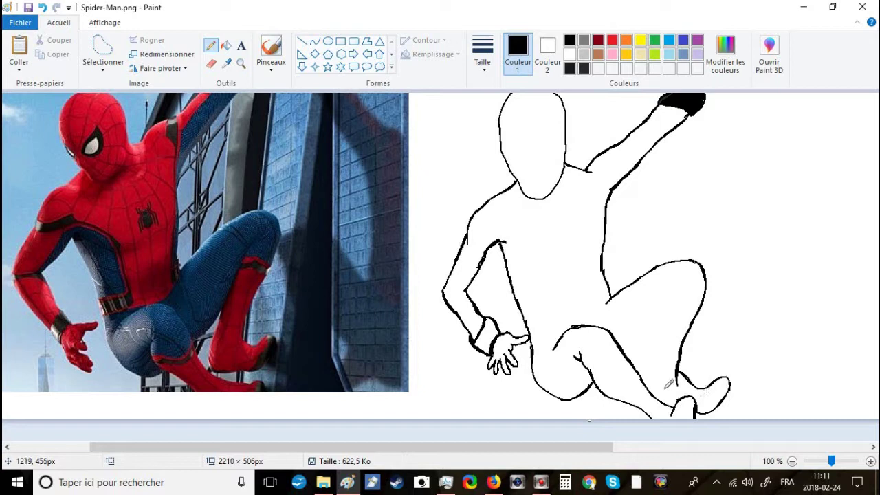
# Step: Draw the inner edge of the raised leg's shin from the foot up towards the knee
pyautogui.click(668, 398)
pyautogui.moveTo(676, 401)
pyautogui.mouseDown()
pyautogui.moveTo(662, 398)
pyautogui.moveTo(656, 368)
pyautogui.mouseUp()
pyautogui.moveTo(656, 387)
pyautogui.mouseDown()
pyautogui.moveTo(660, 356)
pyautogui.moveTo(659, 363)
pyautogui.mouseUp()
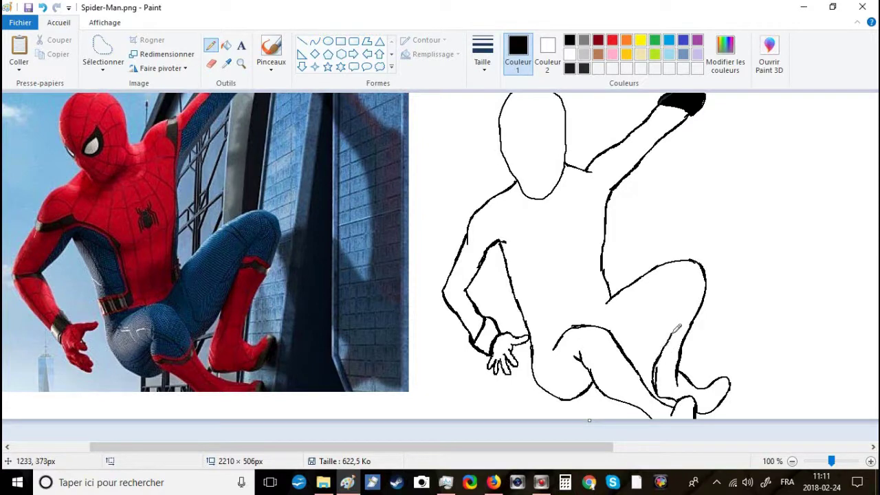
pyautogui.moveTo(658, 356)
pyautogui.mouseDown()
pyautogui.moveTo(663, 342)
pyautogui.moveTo(653, 369)
pyautogui.moveTo(667, 325)
pyautogui.mouseUp()
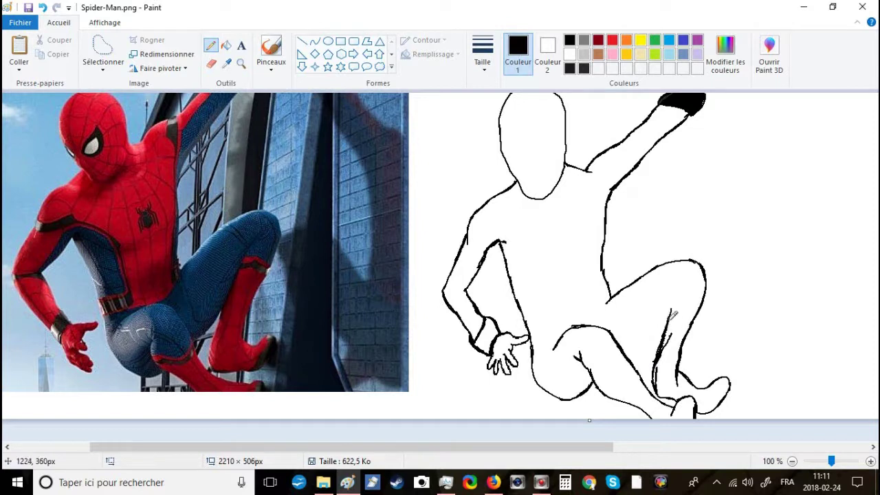
# Step: Undo the stray strokes behind the knee and draw the curved underside of the raised thigh across to the other leg
pyautogui.moveTo(676, 295); pyautogui.dragTo(651, 335)
pyautogui.hotkey('ctrl', 'z')
pyautogui.hotkey('ctrl', 'z')
pyautogui.moveTo(652, 344); pyautogui.dragTo(671, 311)
pyautogui.moveTo(649, 346)
pyautogui.mouseDown()
pyautogui.moveTo(671, 313)
pyautogui.moveTo(650, 343)
pyautogui.mouseUp()
pyautogui.moveTo(622, 349)
pyautogui.mouseDown()
pyautogui.moveTo(654, 337)
pyautogui.moveTo(626, 351)
pyautogui.mouseUp()
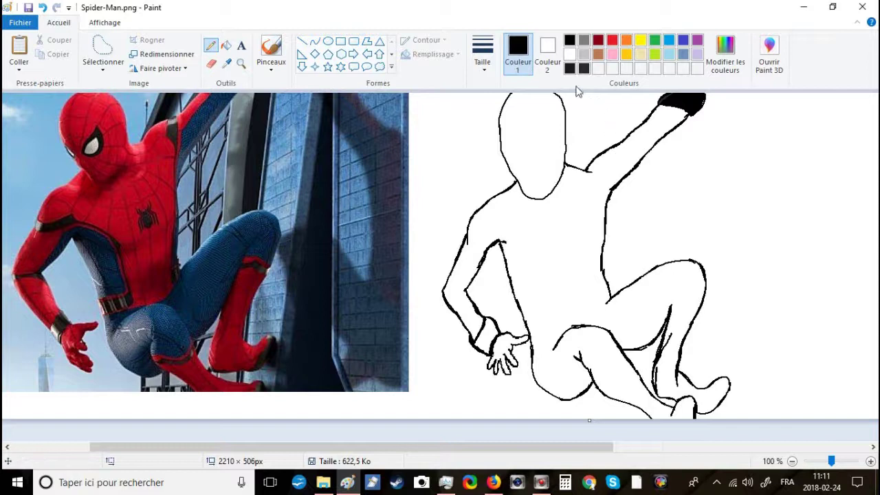
# Step: Paint over the stray marks along the raised leg's inner shin in white and switch the colour back to black
pyautogui.click(570, 54)
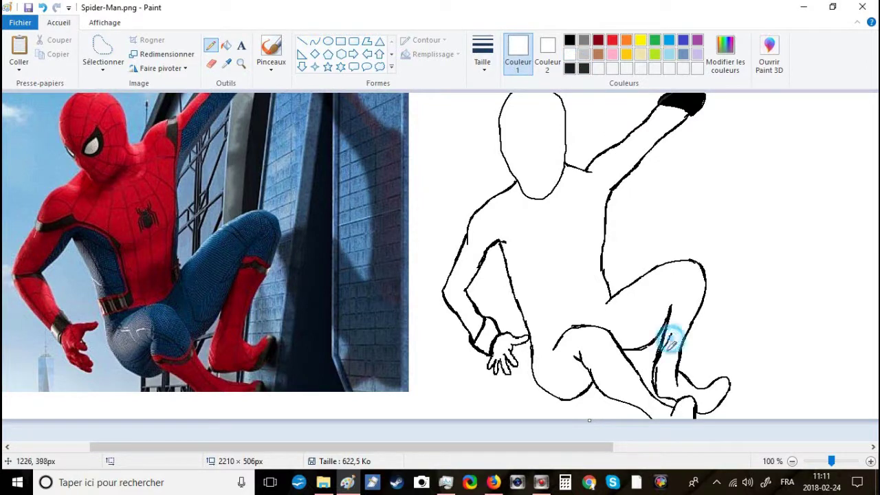
pyautogui.moveTo(667, 346)
pyautogui.mouseDown()
pyautogui.moveTo(655, 383)
pyautogui.moveTo(657, 373)
pyautogui.moveTo(658, 388)
pyautogui.moveTo(677, 378)
pyautogui.mouseUp()
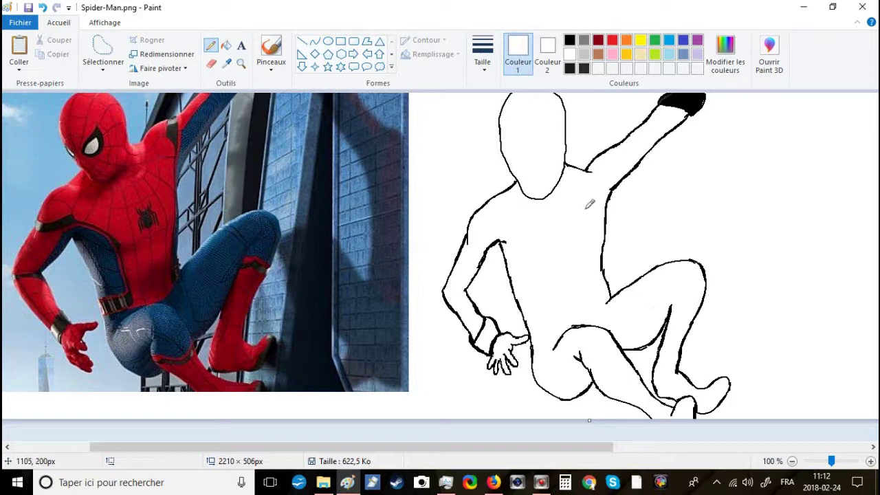
pyautogui.click(571, 42)
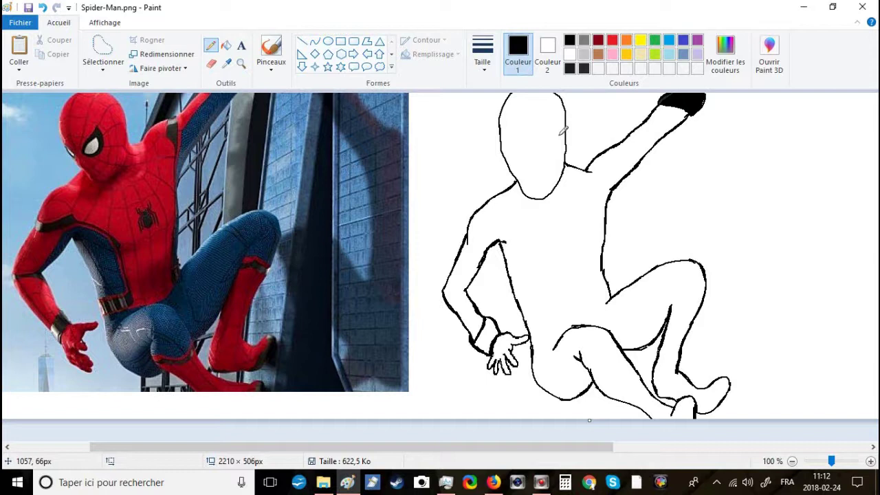
# Step: Zoom to 200% and draw both mask eyes on the head, each with an outer and an inner outline
pyautogui.click(871, 461)
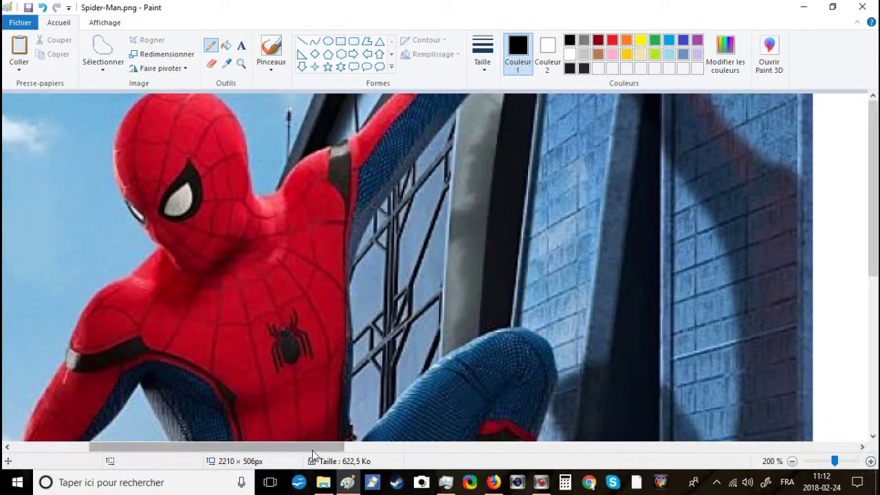
pyautogui.moveTo(327, 447); pyautogui.dragTo(518, 451)
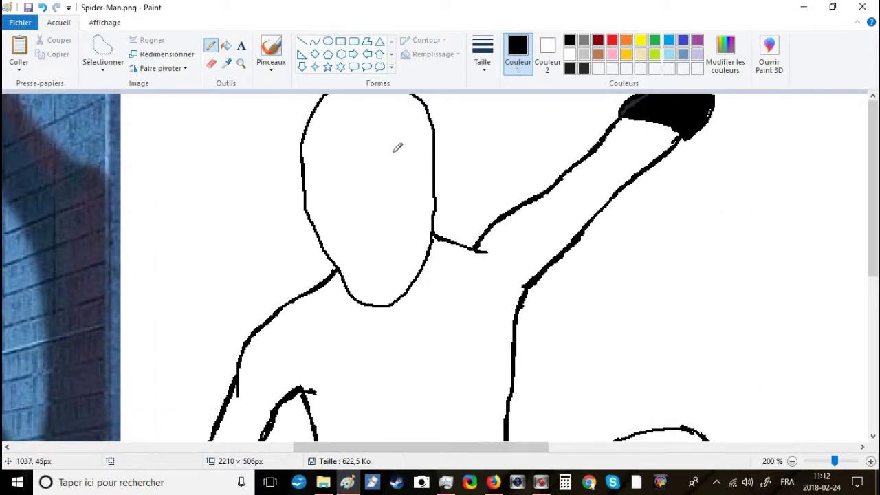
pyautogui.moveTo(381, 152)
pyautogui.mouseDown()
pyautogui.moveTo(357, 207)
pyautogui.moveTo(362, 215)
pyautogui.moveTo(393, 215)
pyautogui.moveTo(404, 193)
pyautogui.moveTo(403, 174)
pyautogui.moveTo(381, 153)
pyautogui.mouseUp()
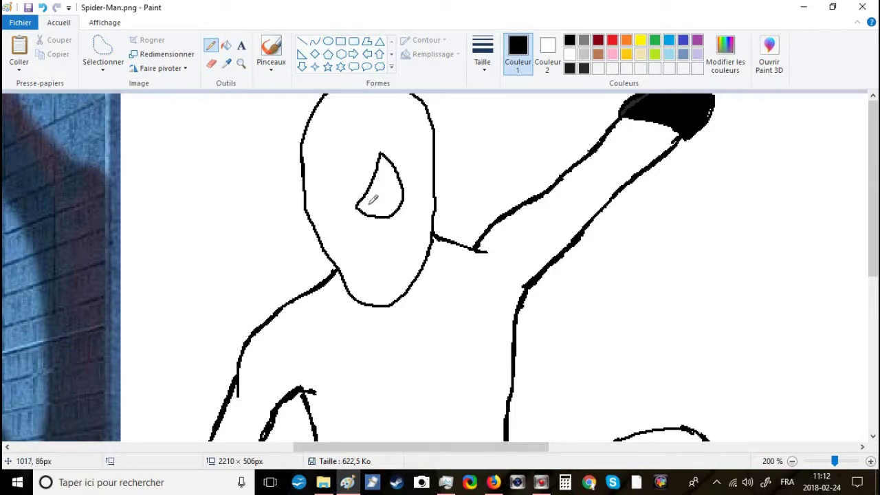
pyautogui.moveTo(368, 203)
pyautogui.mouseDown()
pyautogui.moveTo(387, 164)
pyautogui.moveTo(395, 198)
pyautogui.moveTo(376, 212)
pyautogui.moveTo(368, 191)
pyautogui.mouseUp()
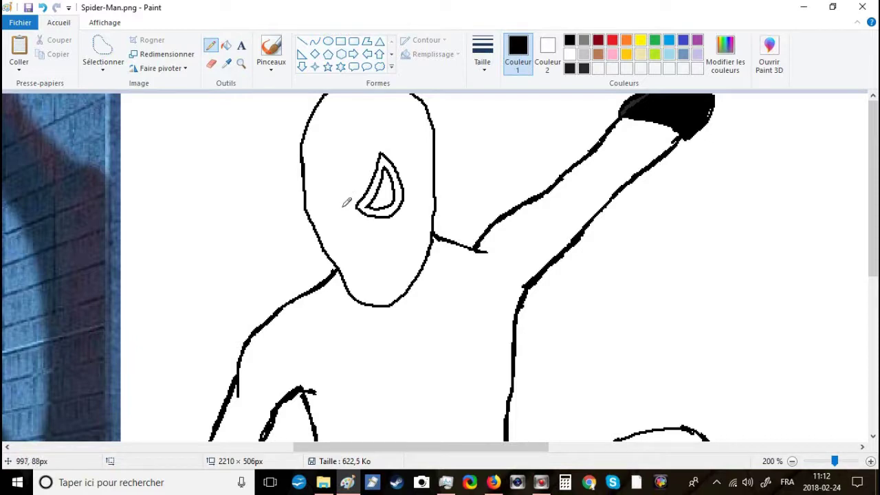
pyautogui.moveTo(343, 209)
pyautogui.mouseDown()
pyautogui.moveTo(312, 167)
pyautogui.moveTo(314, 219)
pyautogui.moveTo(331, 223)
pyautogui.moveTo(346, 208)
pyautogui.moveTo(326, 205)
pyautogui.moveTo(314, 183)
pyautogui.moveTo(328, 215)
pyautogui.mouseUp()
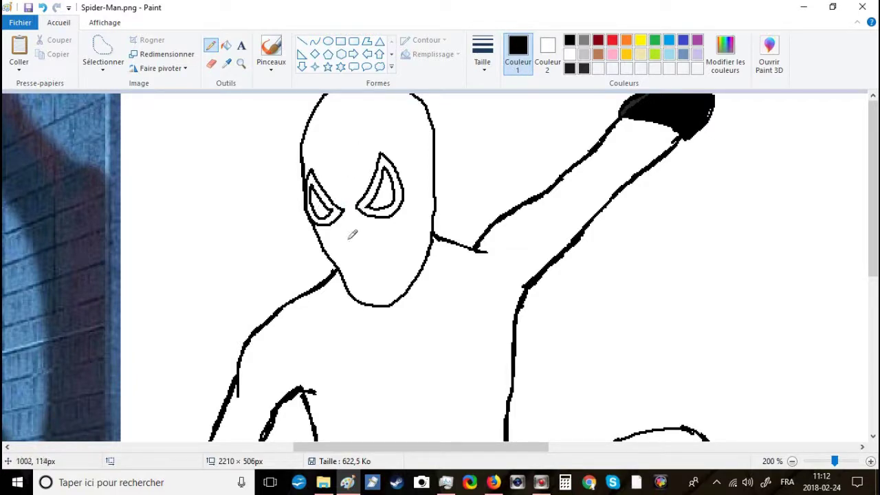
# Step: Draw a small nose mark between and below the eyes, return to 100% zoom and save the file
pyautogui.moveTo(344, 224); pyautogui.dragTo(355, 231)
pyautogui.hotkey('ctrl', 'z')
pyautogui.moveTo(344, 225); pyautogui.dragTo(357, 237)
pyautogui.click(793, 461)
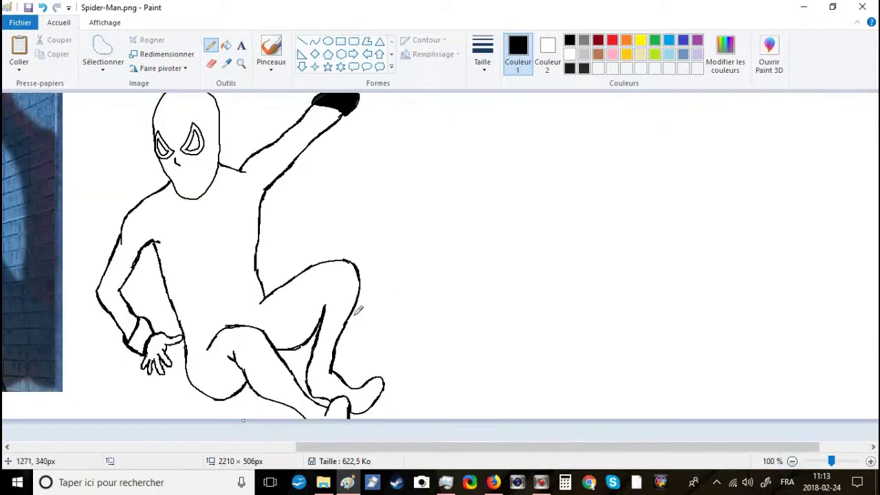
pyautogui.moveTo(419, 447); pyautogui.dragTo(219, 465)
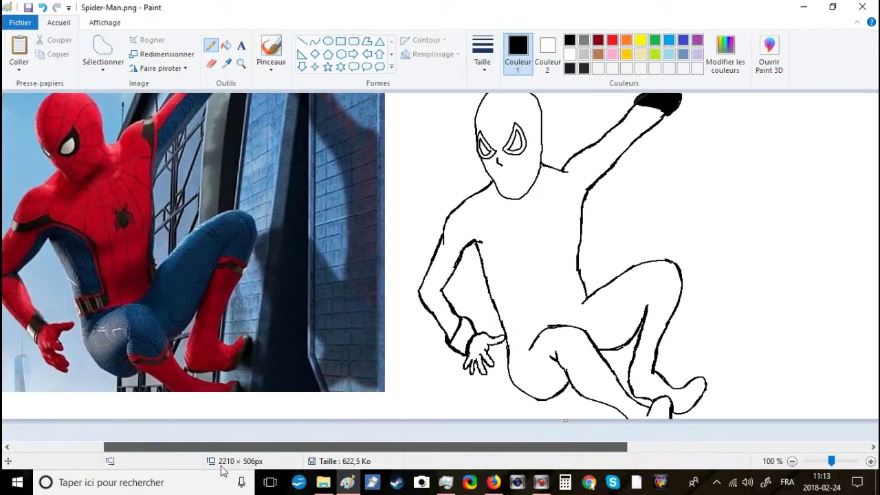
pyautogui.click(28, 8)
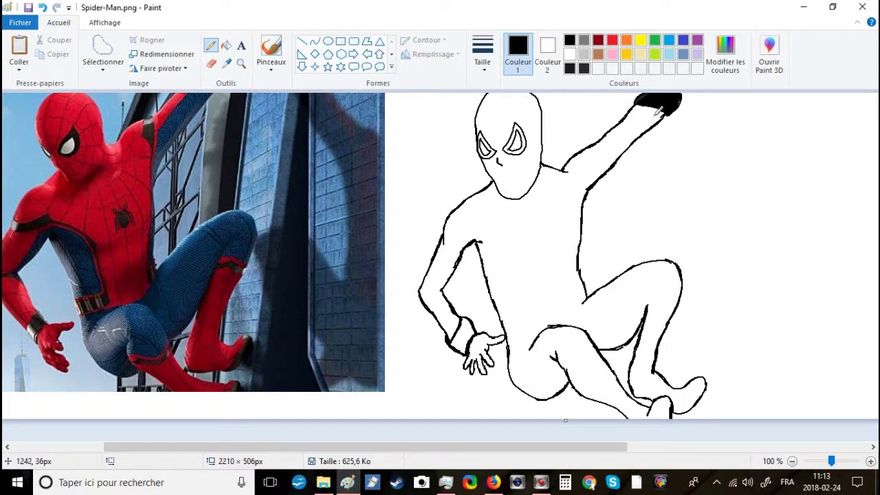
# Step: Draw an inner seam line from the raised arm's black end along the arm and down the torso's side to the waist
pyautogui.moveTo(656, 108); pyautogui.dragTo(640, 124)
pyautogui.moveTo(629, 127)
pyautogui.mouseDown()
pyautogui.moveTo(583, 170)
pyautogui.moveTo(588, 186)
pyautogui.moveTo(572, 202)
pyautogui.moveTo(579, 201)
pyautogui.moveTo(578, 239)
pyautogui.mouseUp()
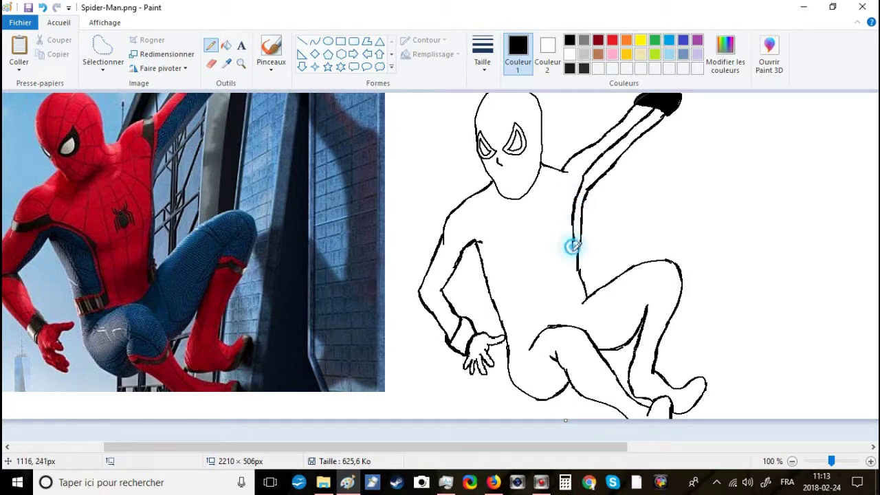
pyautogui.moveTo(575, 235); pyautogui.dragTo(582, 289)
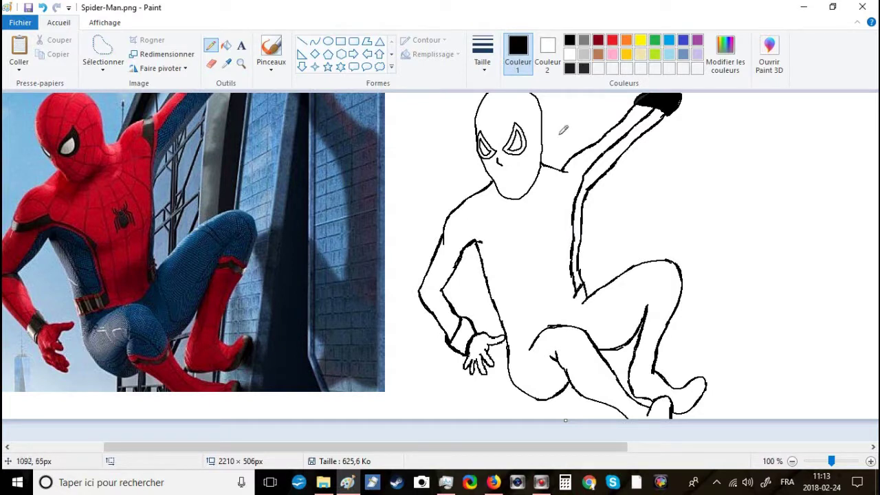
# Step: Outline the band across the raised arm's shoulder and continue it as a narrow strip down the torso's side to the waist
pyautogui.moveTo(590, 143)
pyautogui.mouseDown()
pyautogui.moveTo(585, 179)
pyautogui.moveTo(593, 150)
pyautogui.moveTo(572, 172)
pyautogui.moveTo(578, 156)
pyautogui.mouseUp()
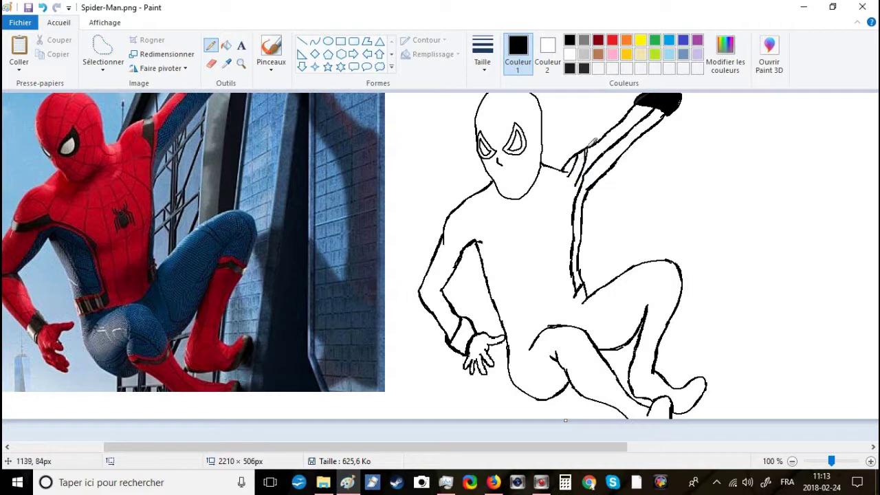
pyautogui.moveTo(568, 175); pyautogui.dragTo(569, 208)
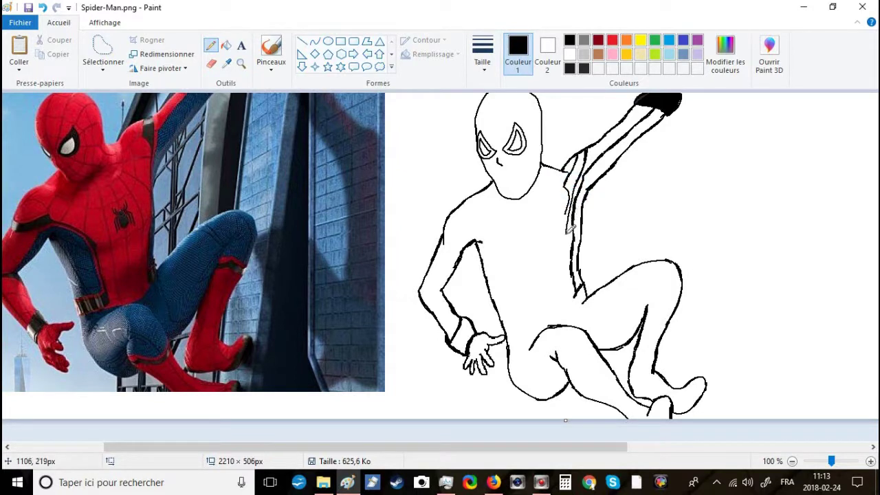
pyautogui.moveTo(571, 245); pyautogui.dragTo(576, 293)
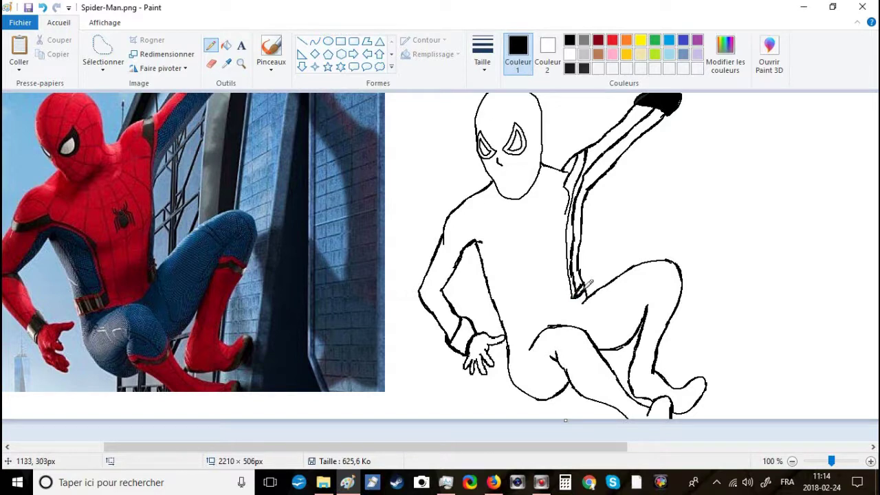
pyautogui.moveTo(572, 301); pyautogui.dragTo(571, 259)
# Step: Zoom to 200%, complete both edges of the torso's side strip and add short strokes at its waist end
pyautogui.click(870, 461)
pyautogui.moveTo(329, 448); pyautogui.dragTo(527, 448)
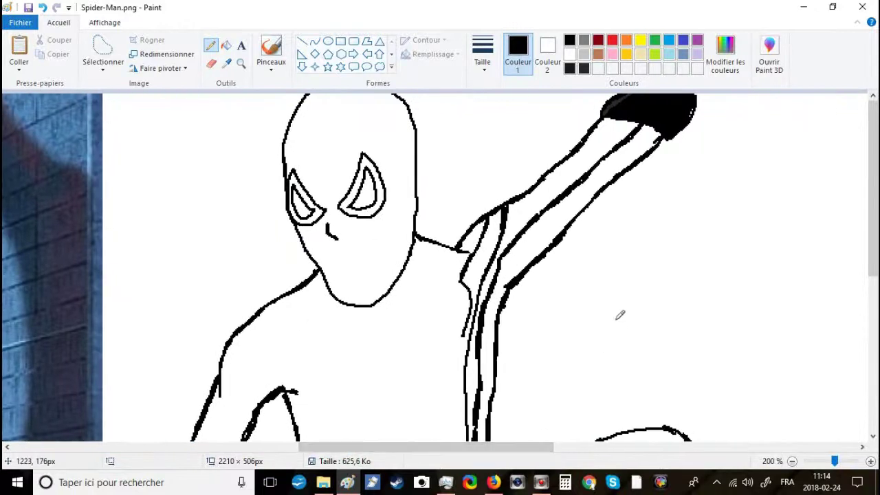
pyautogui.scroll(-3, 619, 315)
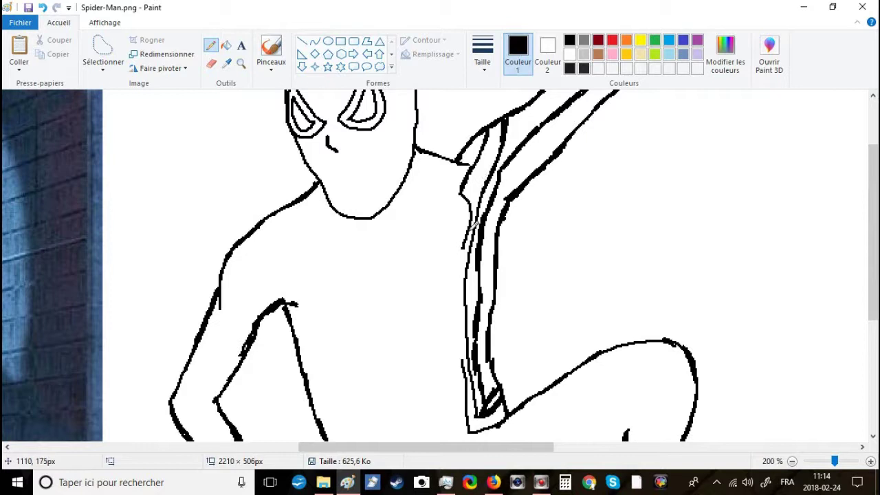
pyautogui.moveTo(473, 236); pyautogui.dragTo(474, 346)
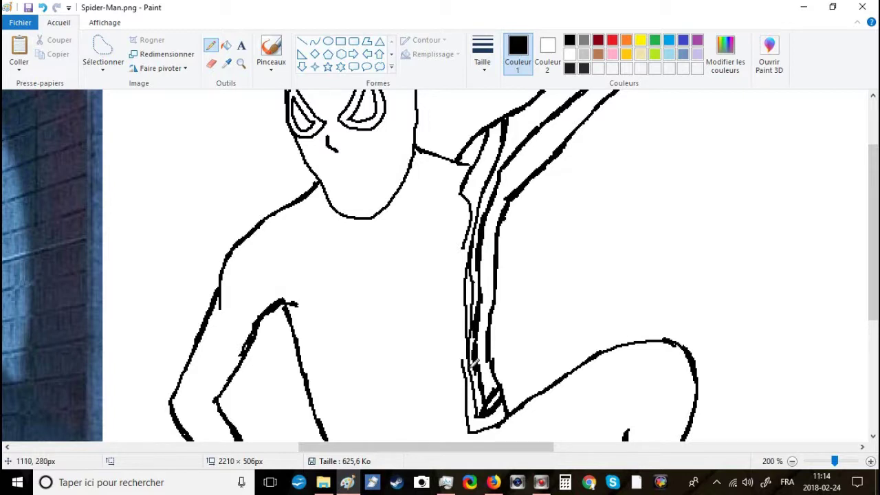
pyautogui.moveTo(465, 240); pyautogui.dragTo(468, 357)
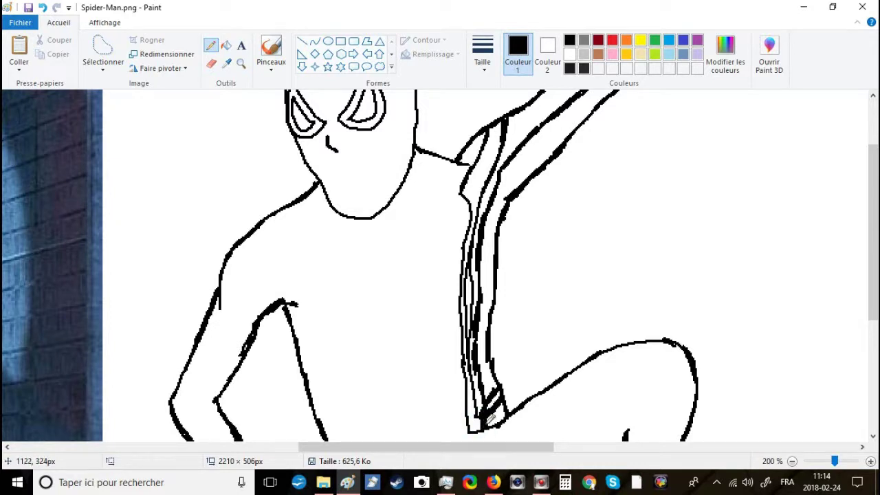
pyautogui.moveTo(492, 409); pyautogui.dragTo(498, 424)
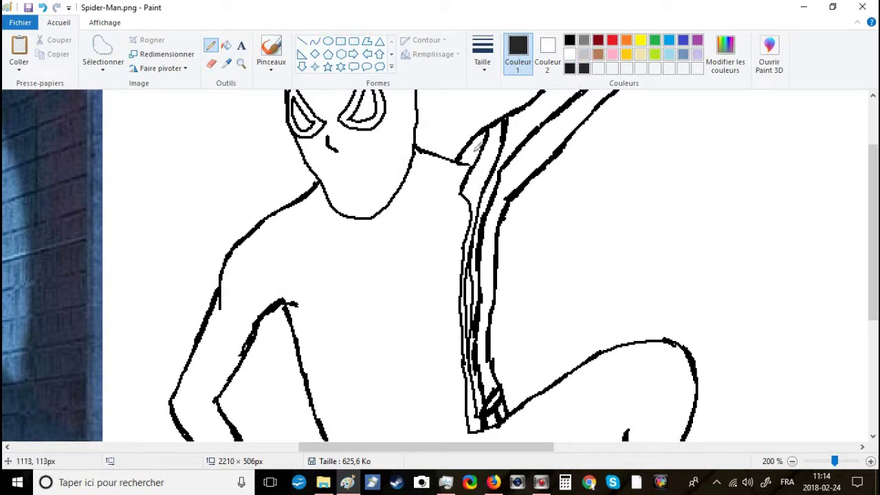
# Step: Shade the upper end of the shoulder band in dark grey with the Pencil
pyautogui.moveTo(485, 149); pyautogui.dragTo(500, 122)
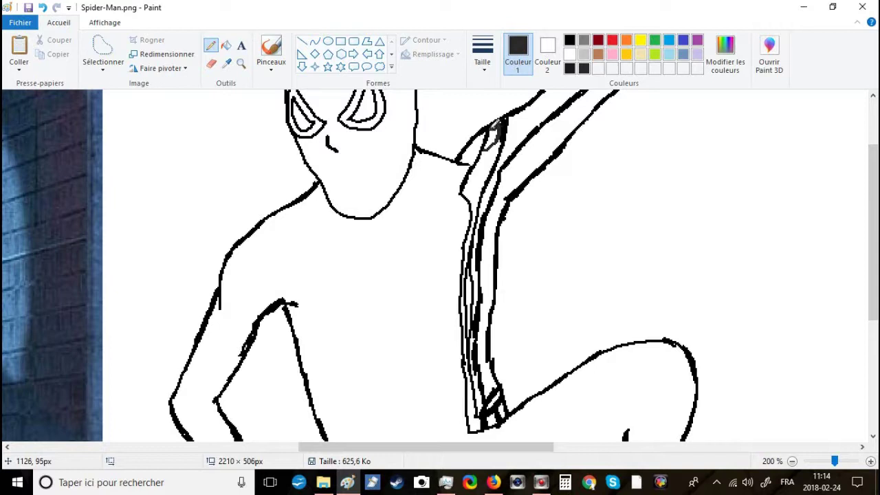
pyautogui.moveTo(492, 134)
pyautogui.mouseDown()
pyautogui.moveTo(489, 147)
pyautogui.moveTo(492, 130)
pyautogui.mouseUp()
pyautogui.click(570, 68)
# Step: Fill the rest of the shoulder band and the torso's side strip with black
pyautogui.click(570, 40)
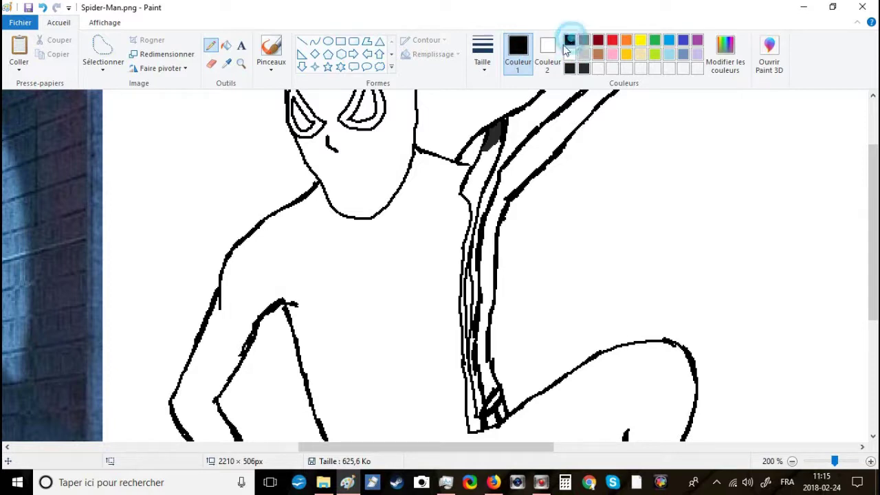
pyautogui.click(226, 45)
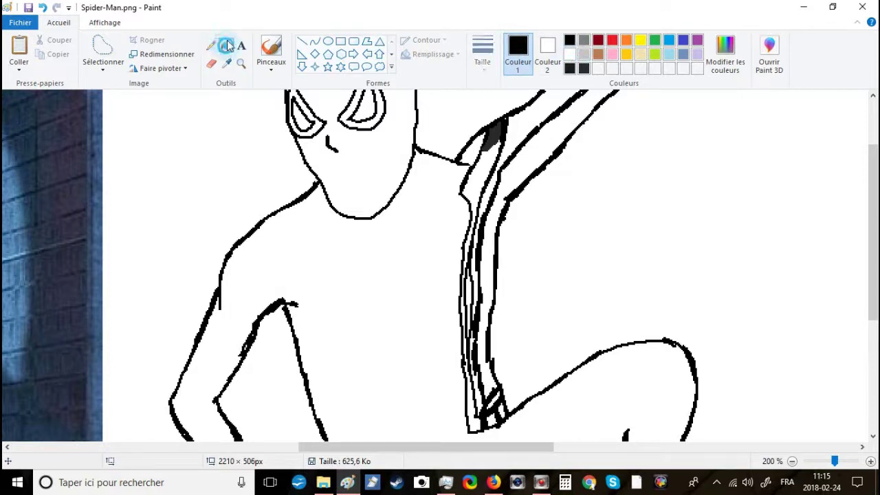
pyautogui.click(478, 168)
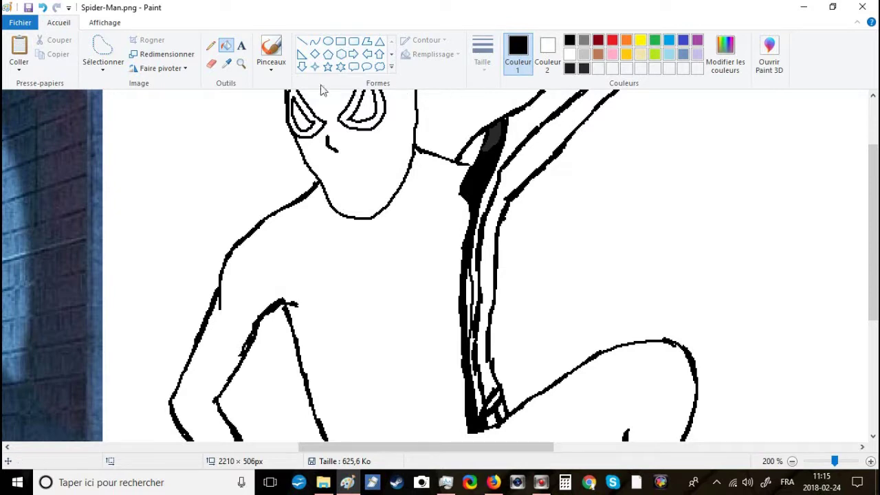
# Step: Paint out the stray lines inside the torso's side strip and its waist end in white with the Pencil and save the image
pyautogui.click(212, 48)
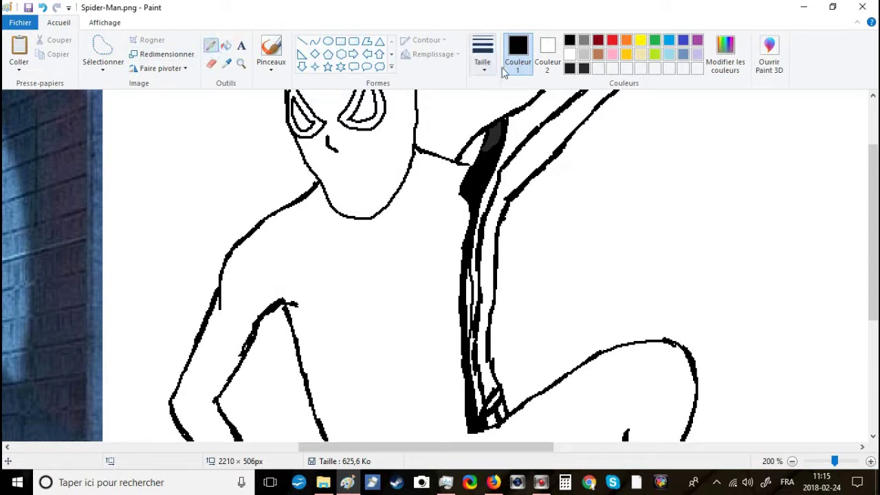
pyautogui.click(571, 54)
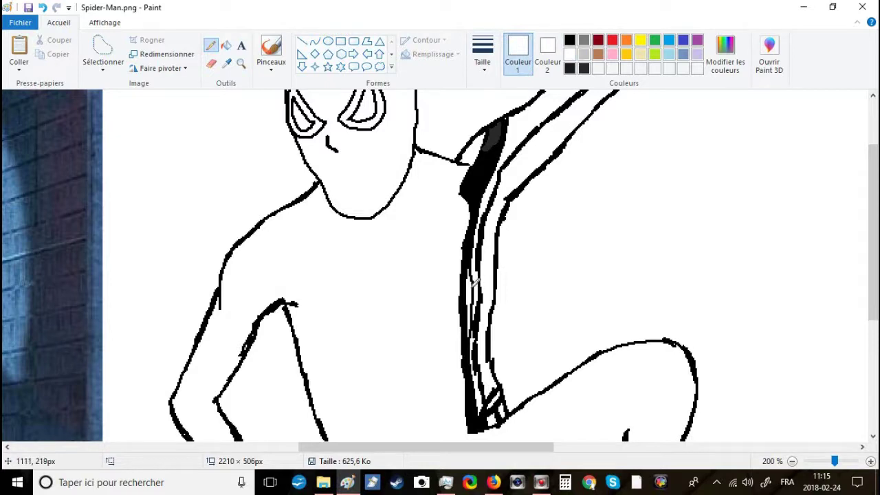
pyautogui.moveTo(473, 283); pyautogui.dragTo(470, 275)
pyautogui.moveTo(475, 243); pyautogui.dragTo(482, 202)
pyautogui.click(471, 294)
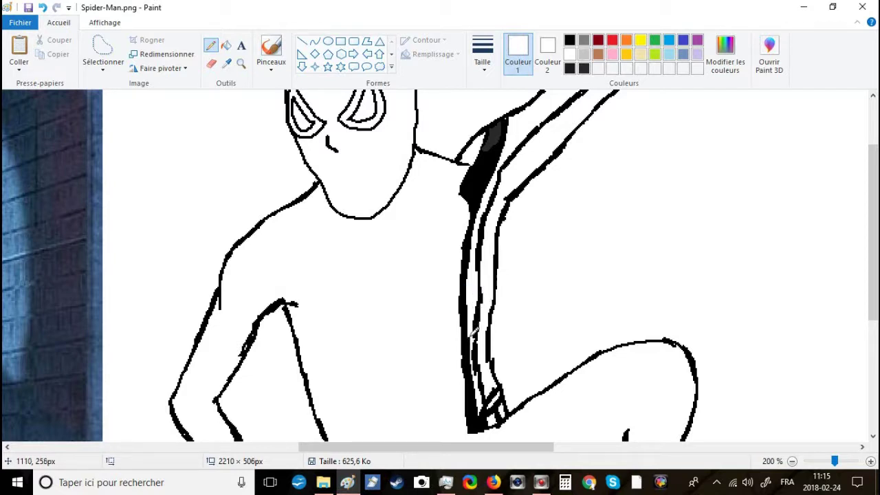
pyautogui.click(473, 352)
pyautogui.click(470, 431)
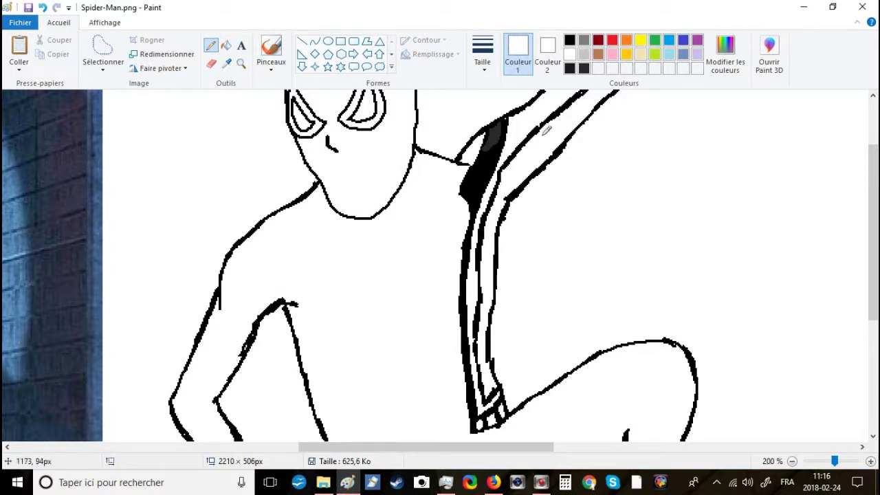
pyautogui.click(569, 40)
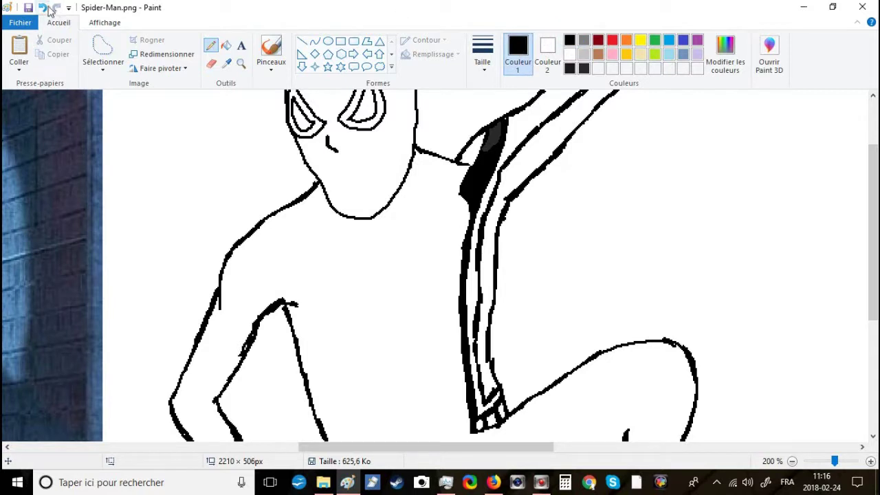
pyautogui.click(30, 7)
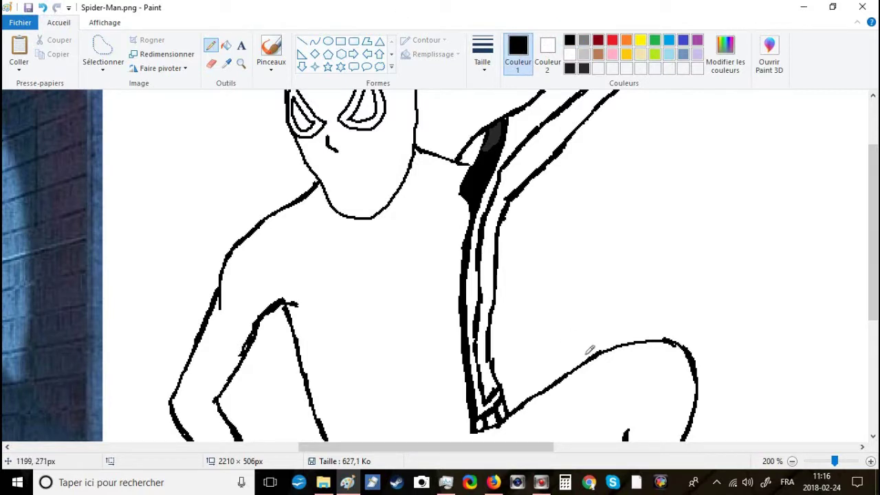
# Step: Zoom out to 100% and outline the pointed band across the lowered arm's shoulder in black
pyautogui.click(793, 461)
pyautogui.moveTo(472, 446); pyautogui.dragTo(283, 462)
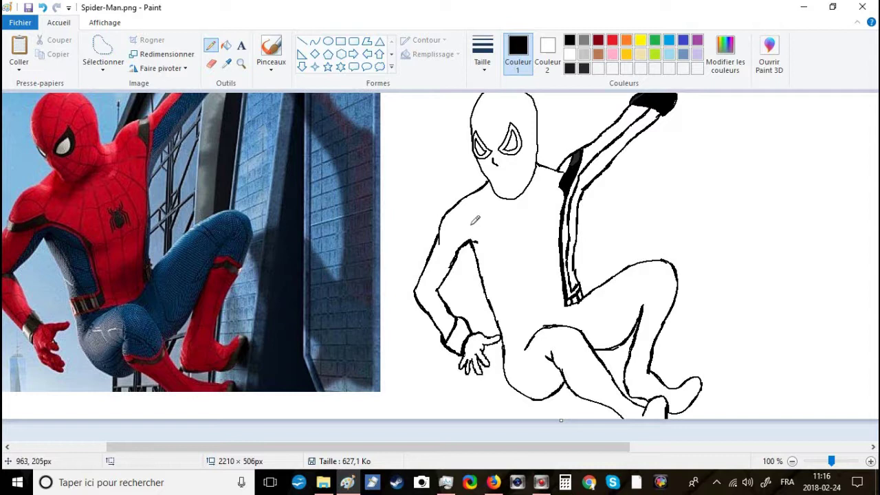
pyautogui.moveTo(470, 222); pyautogui.dragTo(476, 227)
pyautogui.moveTo(451, 235)
pyautogui.mouseDown()
pyautogui.moveTo(444, 227)
pyautogui.moveTo(443, 238)
pyautogui.moveTo(471, 227)
pyautogui.moveTo(447, 239)
pyautogui.mouseUp()
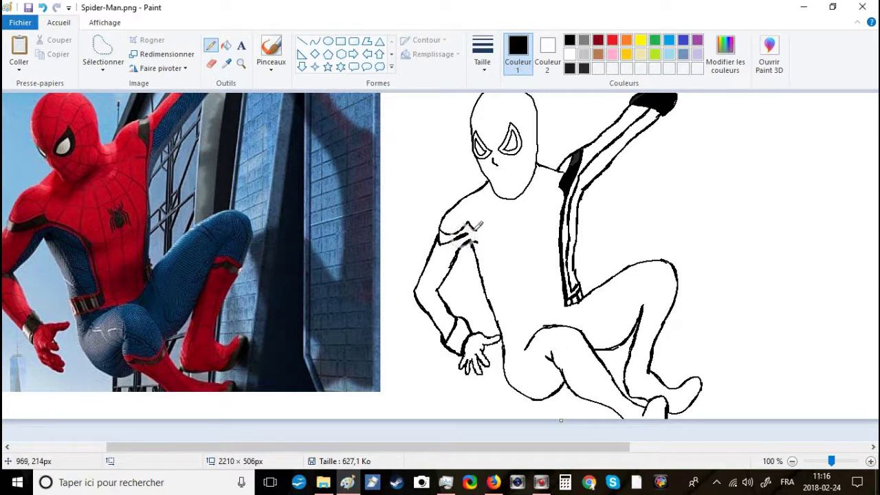
# Step: Draw the seam from the lowered arm's armpit down the torso to the waist and add the segmented belt end there
pyautogui.moveTo(470, 229); pyautogui.dragTo(505, 257)
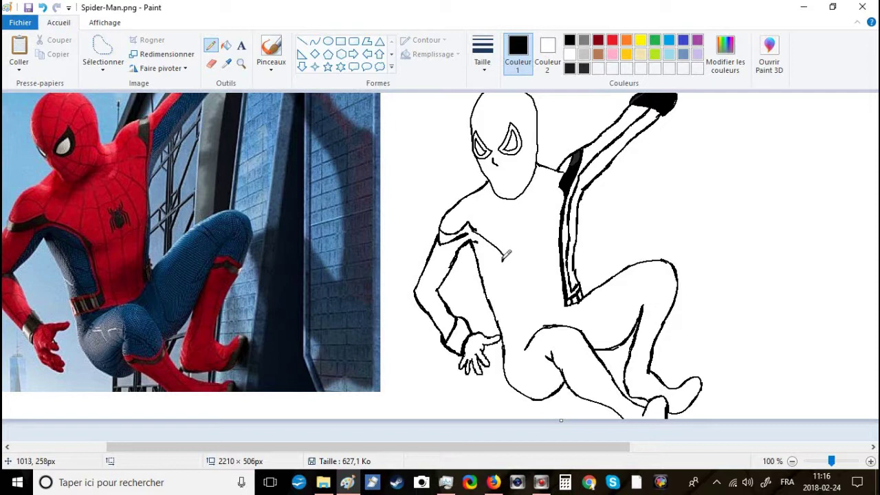
pyautogui.moveTo(506, 255); pyautogui.dragTo(504, 259)
pyautogui.moveTo(504, 260); pyautogui.dragTo(506, 275)
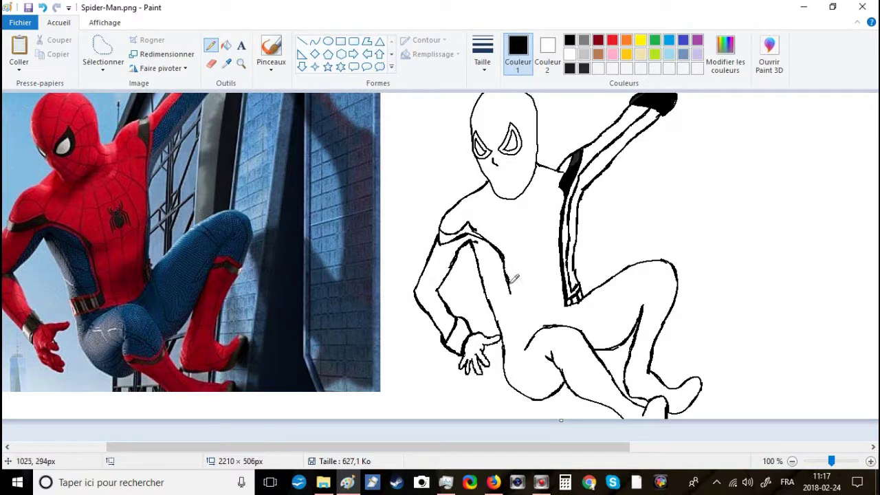
pyautogui.moveTo(513, 295); pyautogui.dragTo(515, 316)
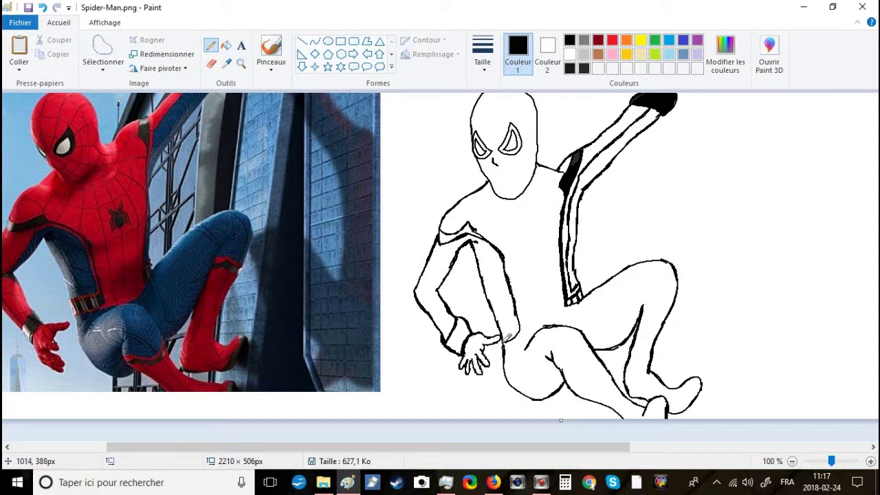
pyautogui.moveTo(501, 331); pyautogui.dragTo(510, 325)
pyautogui.moveTo(512, 325)
pyautogui.mouseDown()
pyautogui.moveTo(507, 335)
pyautogui.moveTo(516, 325)
pyautogui.moveTo(515, 337)
pyautogui.mouseUp()
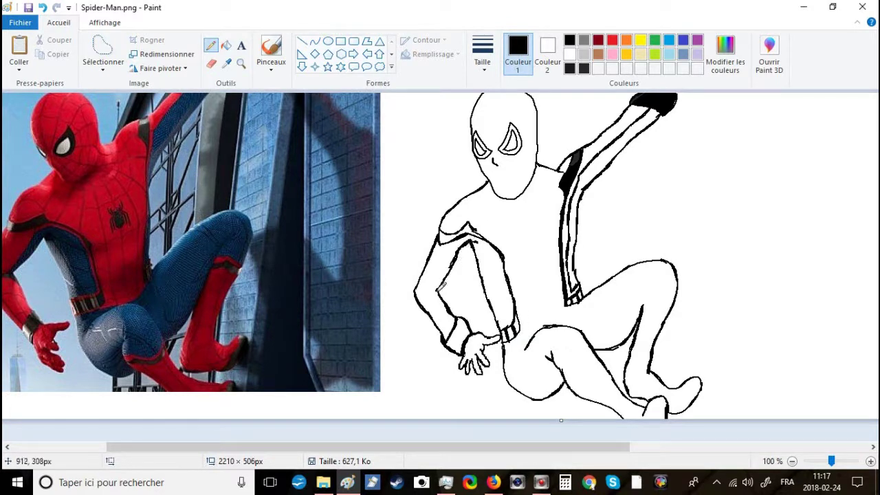
# Step: Add parallel lines along the lowered upper arm and beside the torso seam, and outline the narrow band at the elbow
pyautogui.moveTo(439, 283)
pyautogui.mouseDown()
pyautogui.moveTo(431, 282)
pyautogui.moveTo(461, 235)
pyautogui.mouseUp()
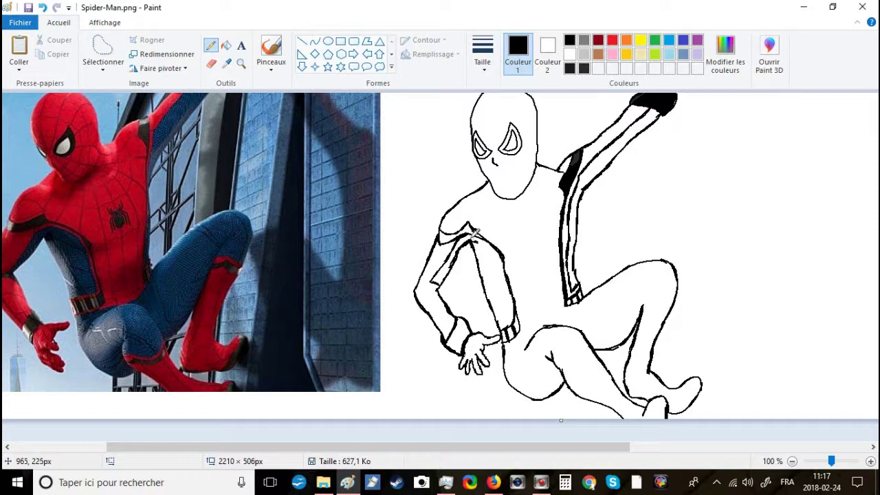
pyautogui.click(473, 233)
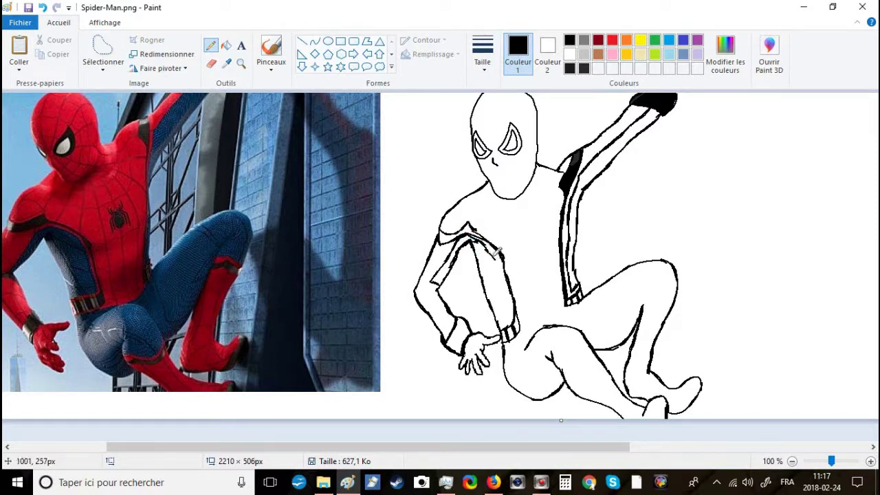
pyautogui.moveTo(487, 248)
pyautogui.mouseDown()
pyautogui.moveTo(513, 288)
pyautogui.moveTo(514, 277)
pyautogui.moveTo(515, 306)
pyautogui.moveTo(504, 322)
pyautogui.moveTo(515, 303)
pyautogui.moveTo(498, 252)
pyautogui.mouseUp()
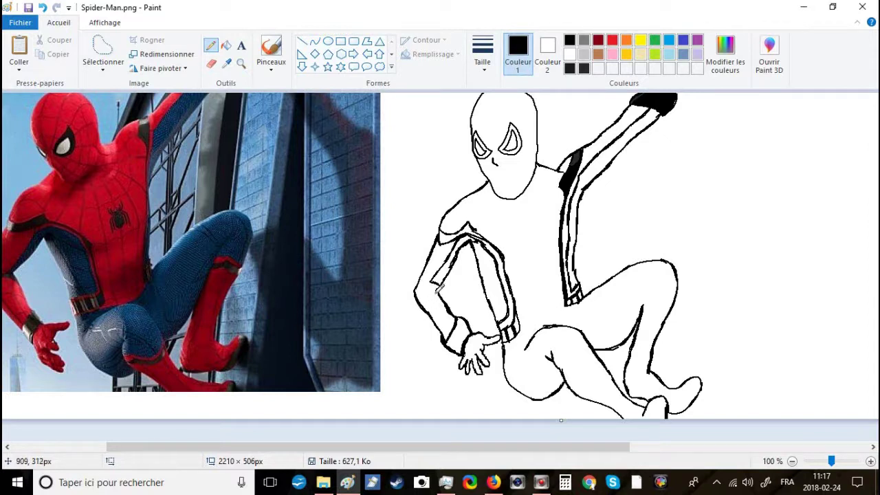
pyautogui.moveTo(436, 291)
pyautogui.mouseDown()
pyautogui.moveTo(414, 291)
pyautogui.moveTo(441, 290)
pyautogui.moveTo(433, 284)
pyautogui.mouseUp()
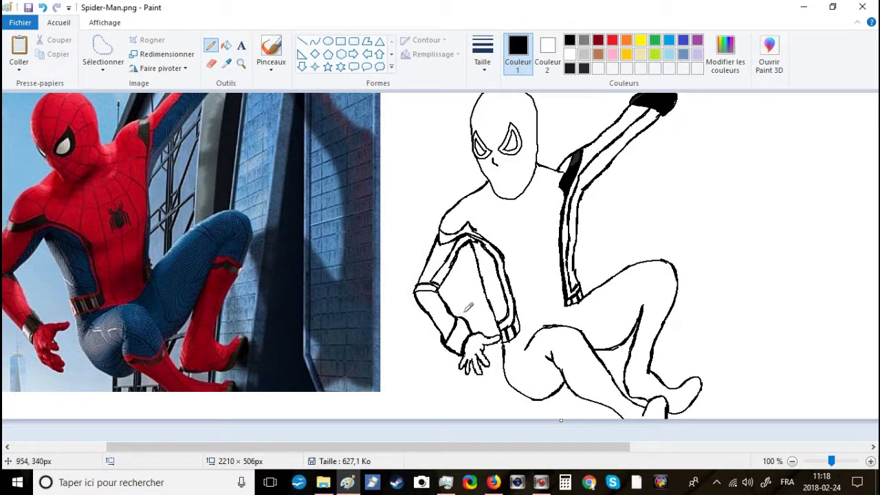
# Step: Shade the outer end of the lowered arm's shoulder band in dark grey
pyautogui.click(584, 68)
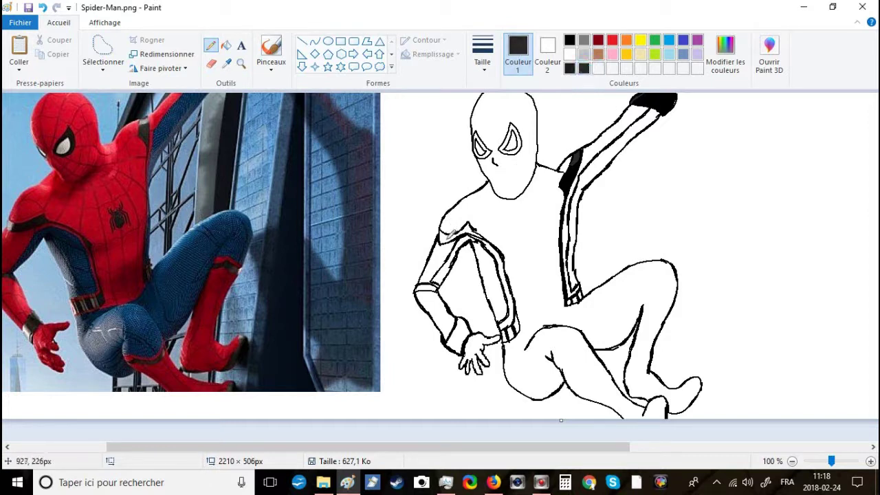
pyautogui.moveTo(442, 242); pyautogui.dragTo(442, 241)
pyautogui.click(442, 235)
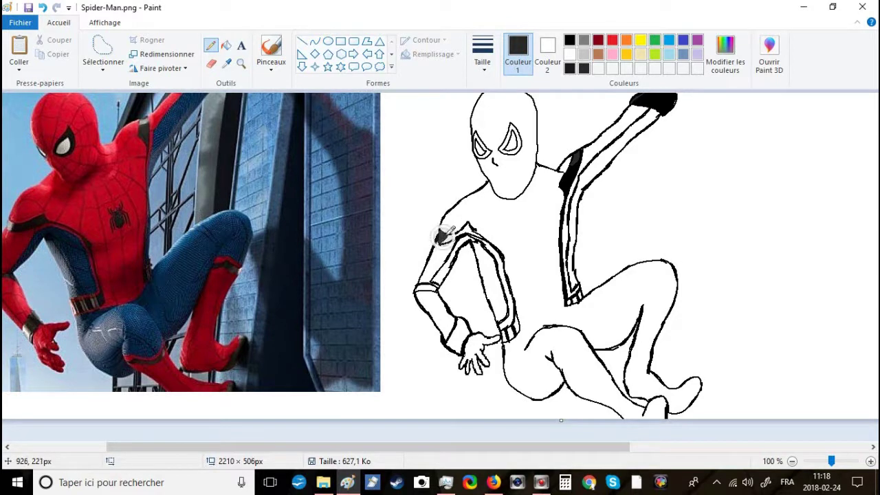
# Step: Fill the rest of the lowered arm's shoulder band and the elbow band with black
pyautogui.click(570, 40)
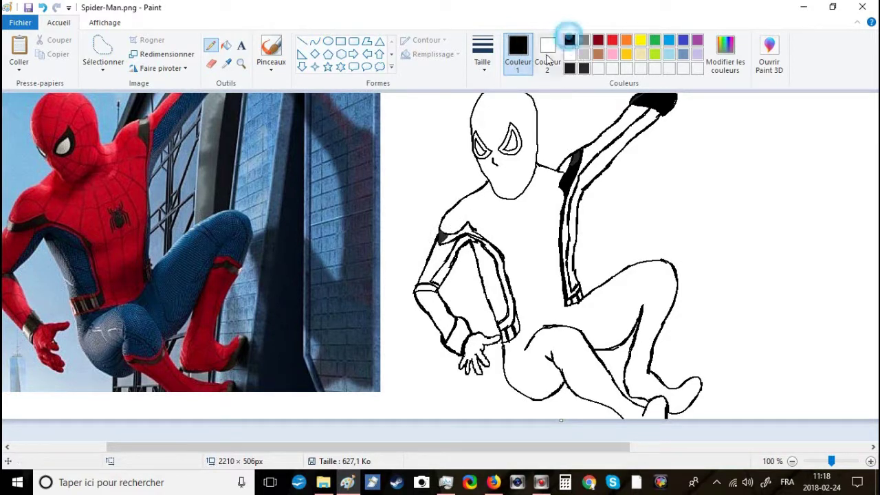
pyautogui.click(228, 46)
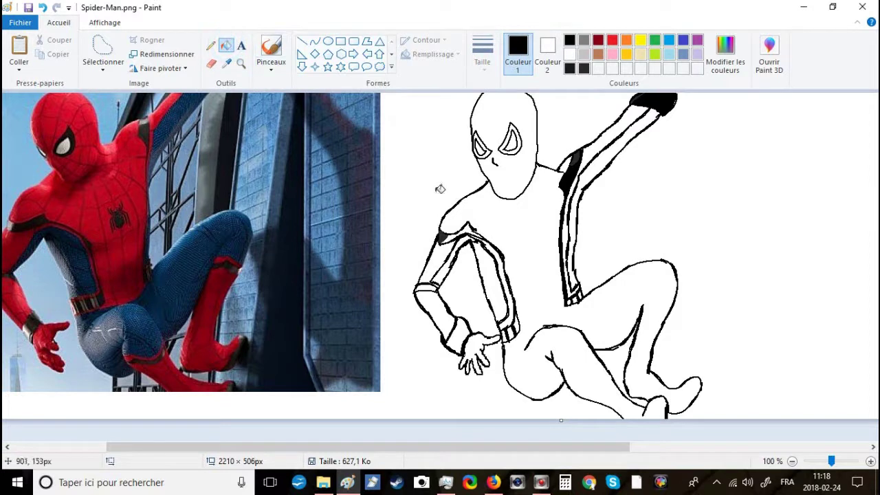
pyautogui.click(471, 228)
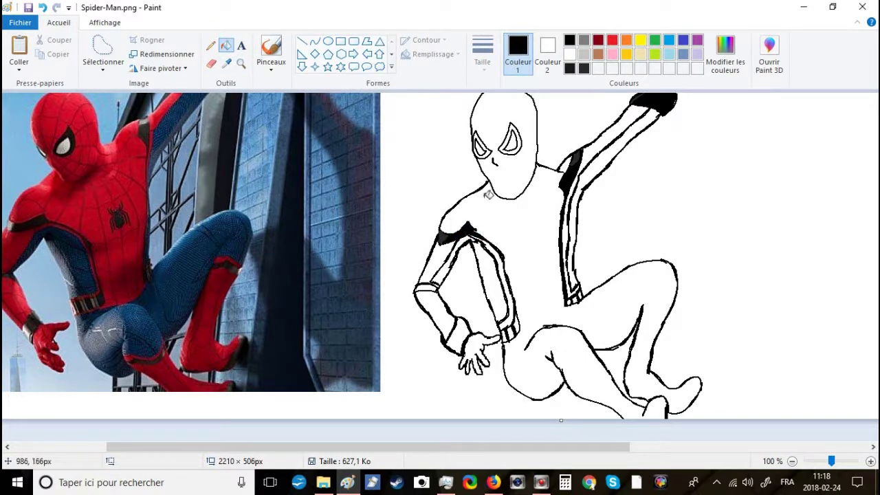
pyautogui.click(430, 287)
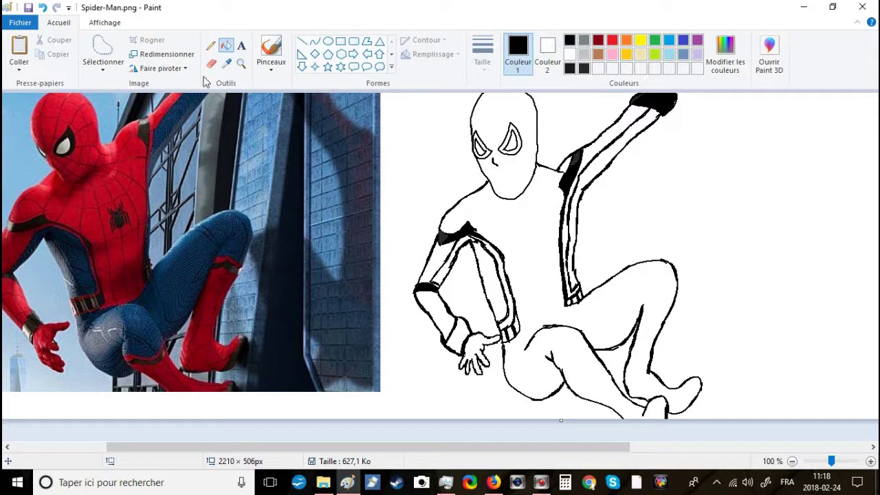
# Step: Draw a black band across the raised forearm and a hip line from the side strip to the belt, whiting out overlapping strokes
pyautogui.click(211, 44)
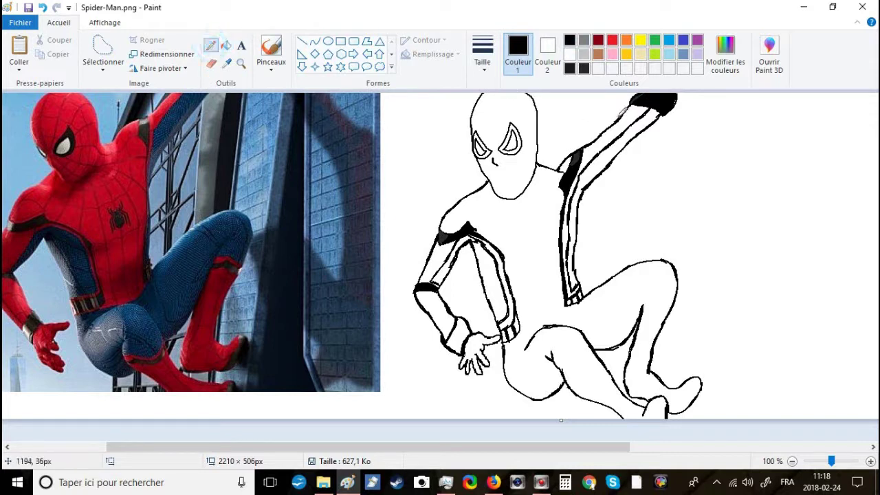
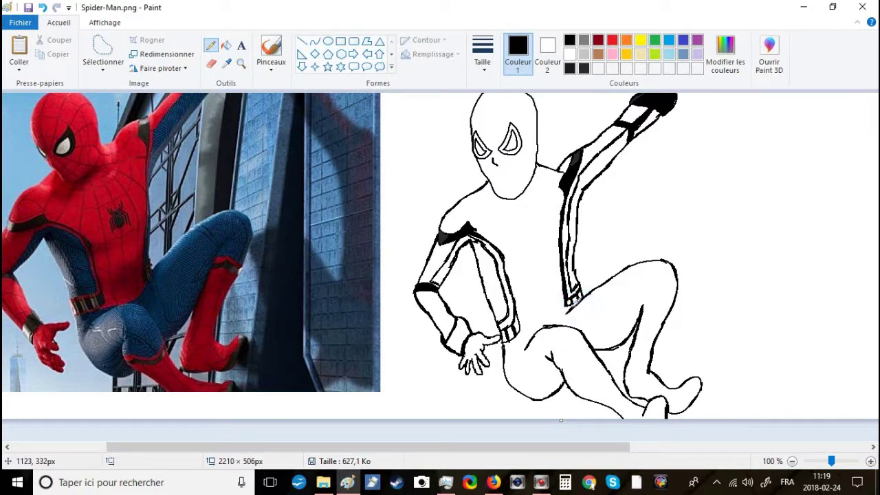
pyautogui.moveTo(568, 312); pyautogui.dragTo(539, 323)
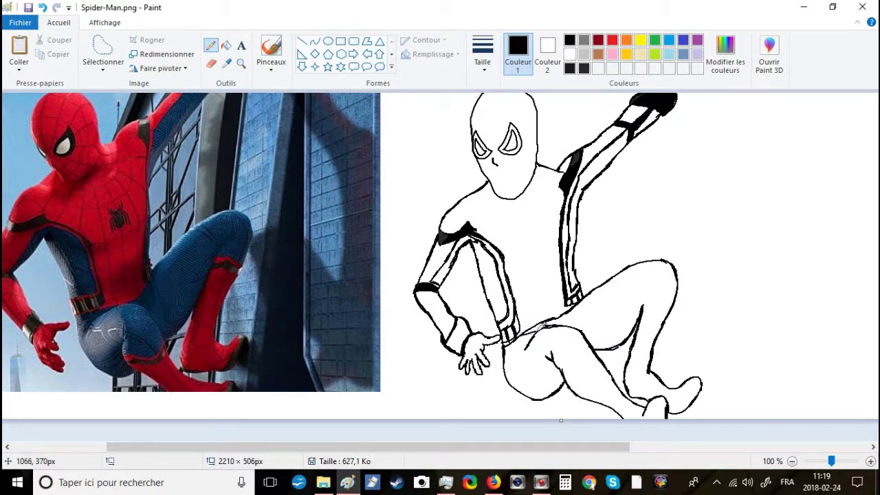
pyautogui.click(568, 313)
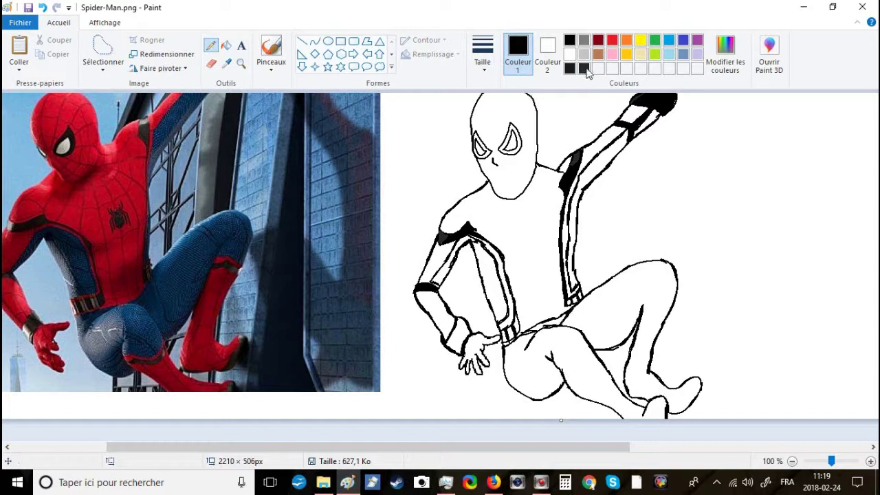
pyautogui.click(569, 54)
pyautogui.click(526, 335)
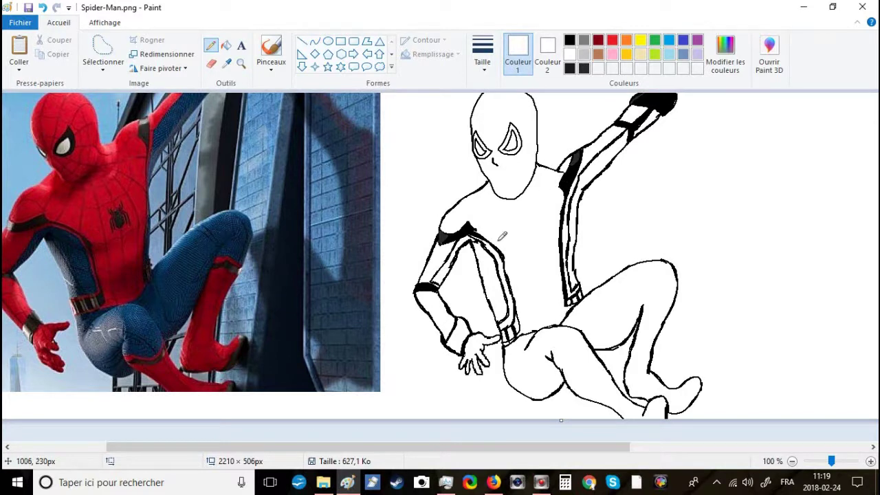
# Step: Draw the black outlines of the curved double band below the front leg's knee
pyautogui.click(570, 39)
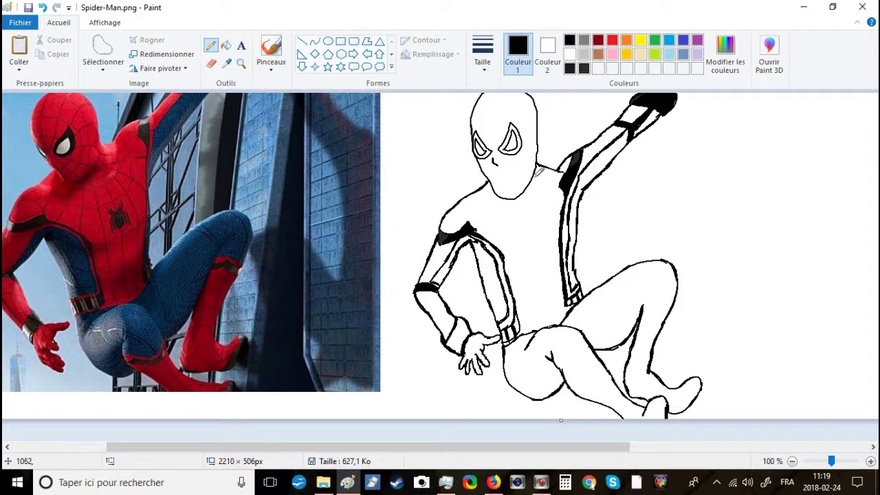
pyautogui.moveTo(566, 382); pyautogui.dragTo(584, 378)
pyautogui.moveTo(586, 379); pyautogui.dragTo(601, 371)
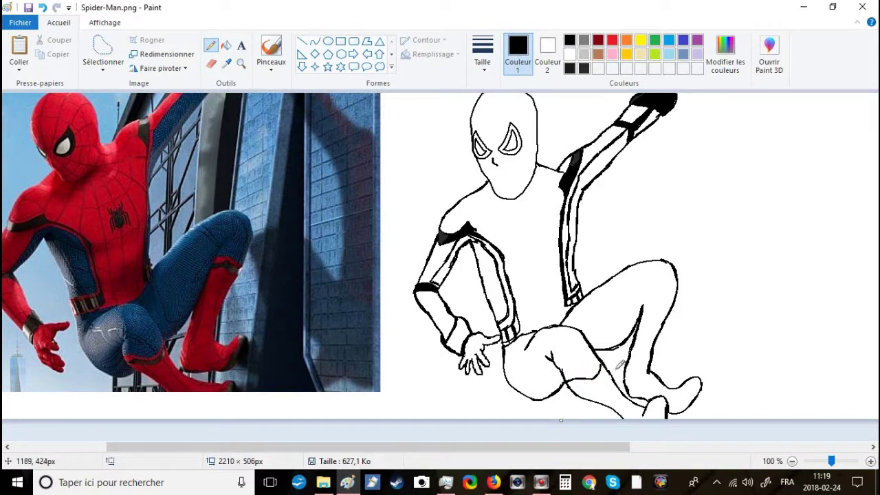
pyautogui.click(603, 376)
pyautogui.click(576, 384)
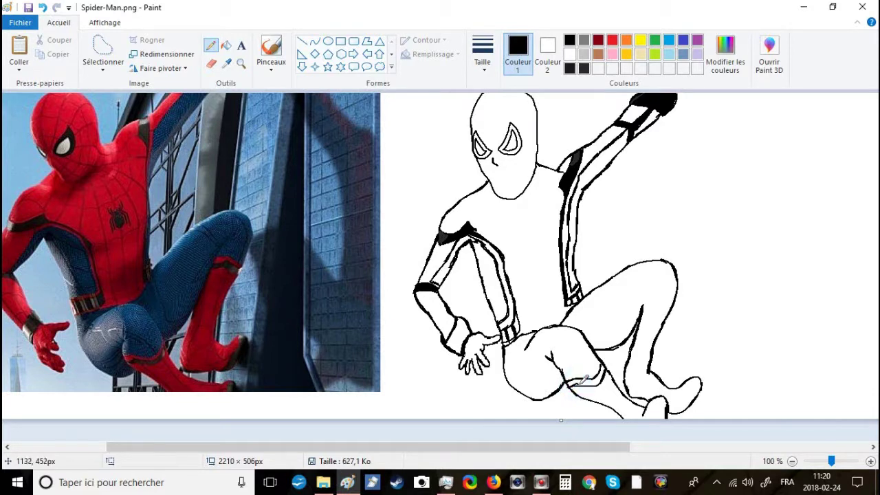
pyautogui.moveTo(577, 384)
pyautogui.mouseDown()
pyautogui.moveTo(599, 388)
pyautogui.moveTo(614, 366)
pyautogui.moveTo(602, 390)
pyautogui.moveTo(580, 391)
pyautogui.moveTo(590, 372)
pyautogui.mouseUp()
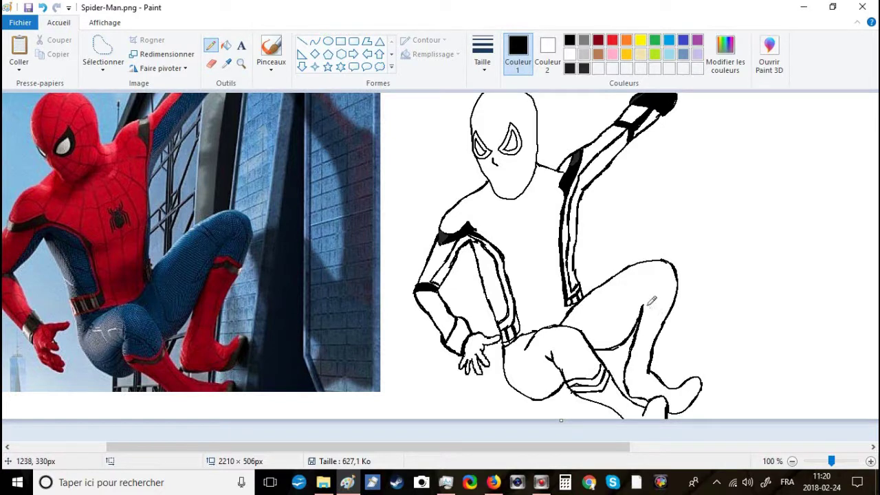
# Step: Outline the band below the raised knee and blacken the heel and sole of that leg's foot
pyautogui.moveTo(643, 310); pyautogui.dragTo(671, 311)
pyautogui.moveTo(641, 316); pyautogui.dragTo(659, 326)
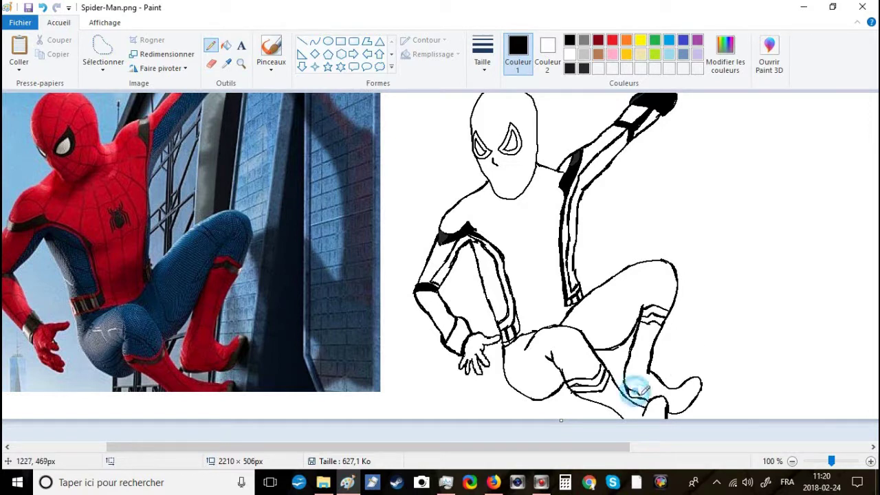
pyautogui.moveTo(631, 395); pyautogui.dragTo(638, 397)
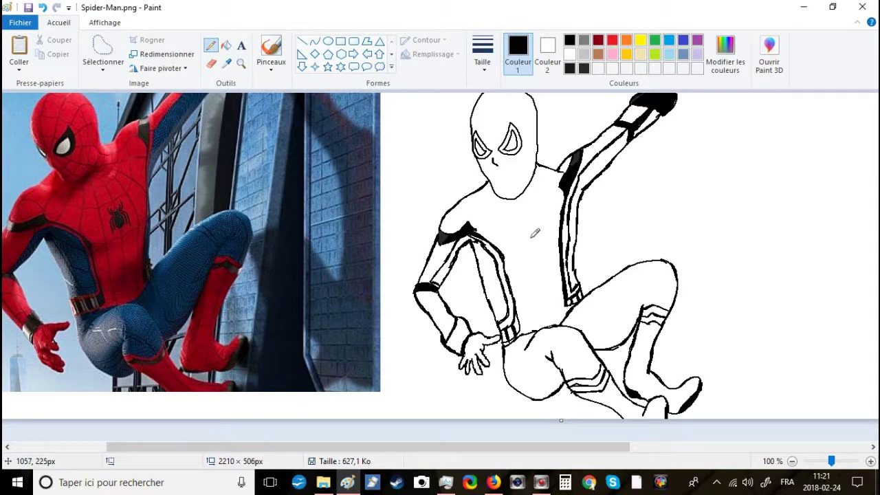
# Step: Activate the Fill tool with black as the colour
pyautogui.click(226, 46)
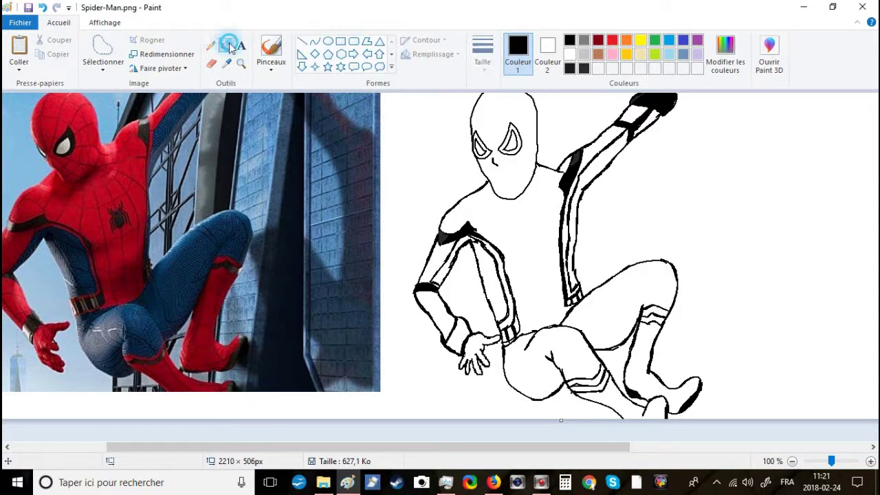
# Step: Fill the dark rims around both eyes of the drawn mask with black
pyautogui.click(515, 134)
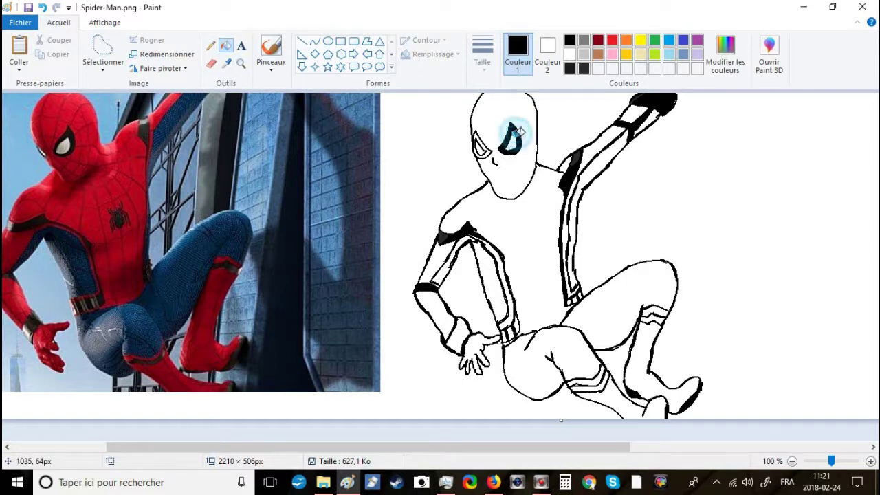
pyautogui.click(479, 139)
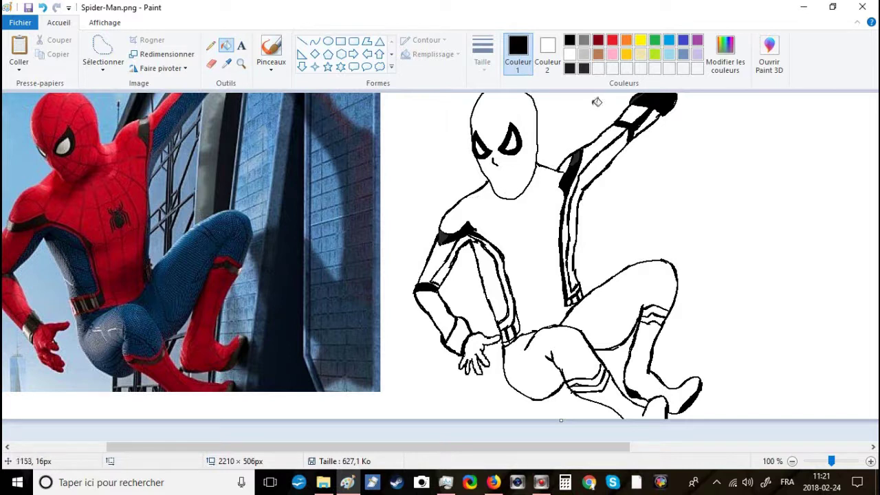
# Step: Fill the drawn figure's torso, side stripes, the outer parts of both arms and the lowered hand with the standard red
pyautogui.click(612, 40)
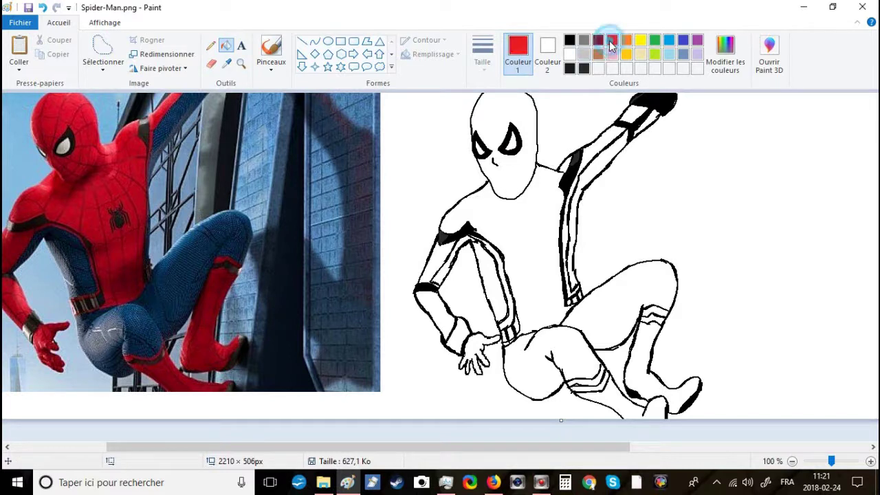
pyautogui.click(542, 220)
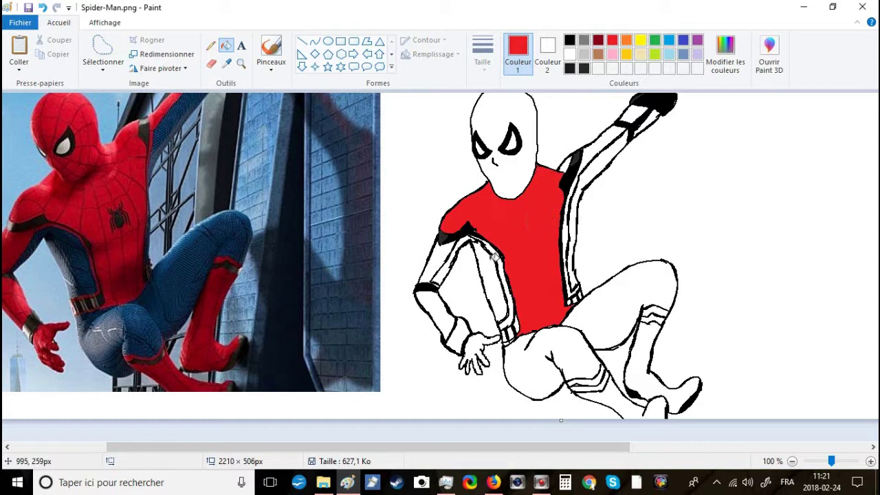
pyautogui.click(487, 248)
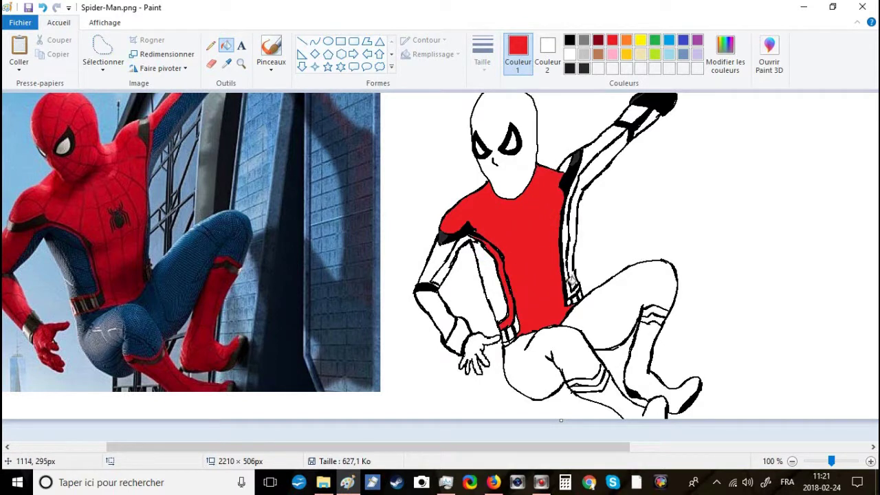
pyautogui.click(571, 281)
pyautogui.click(568, 159)
pyautogui.click(445, 255)
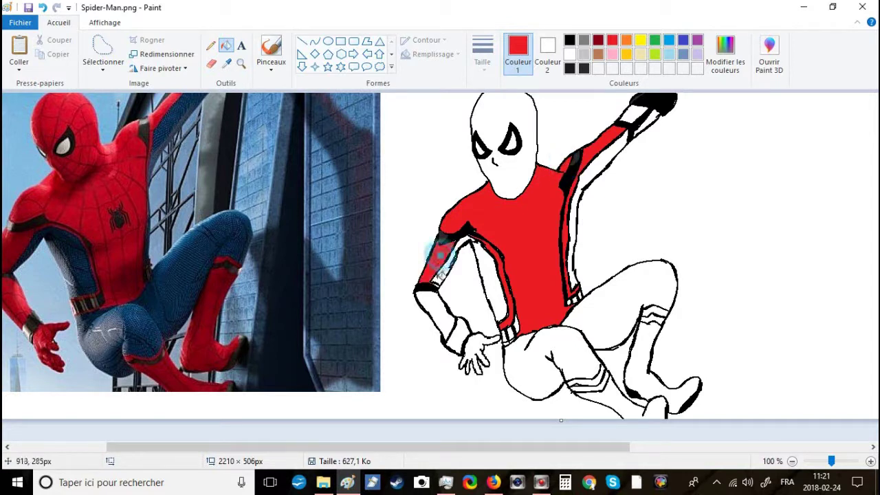
pyautogui.click(428, 302)
pyautogui.click(472, 340)
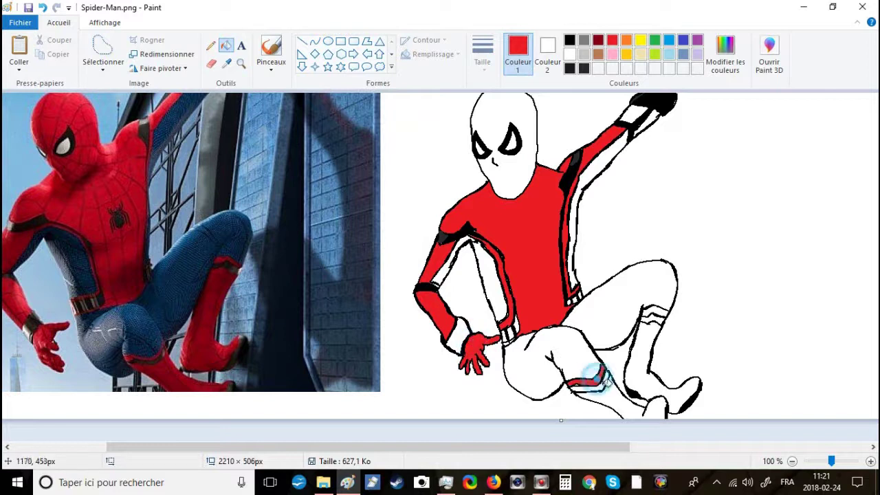
# Step: Fill the drawn boots, the bands above them and the mask with the standard red
pyautogui.click(619, 387)
pyautogui.click(651, 368)
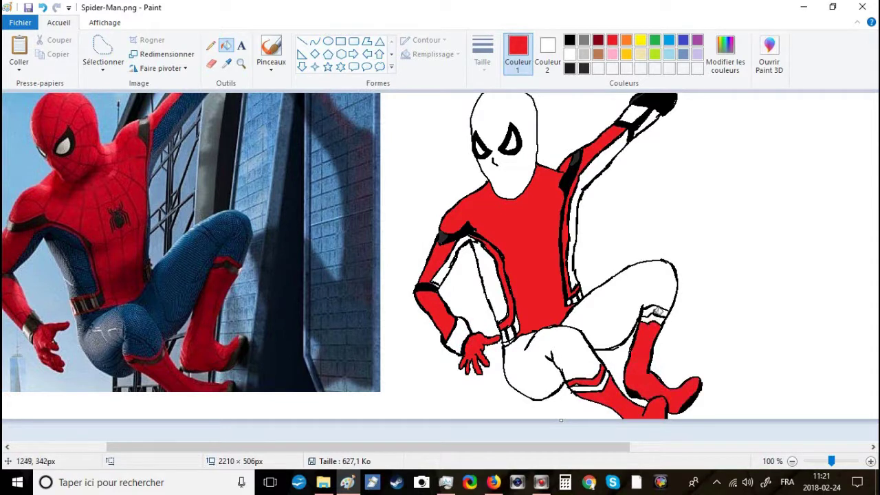
pyautogui.click(657, 311)
pyautogui.click(520, 173)
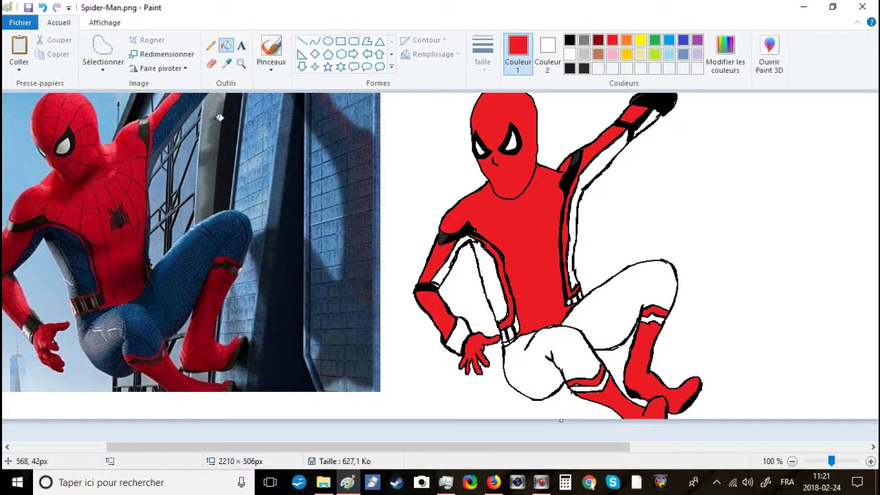
# Step: Sample the dark blue from the reference suit's sleeve and fill the drawn inner arms, torso sides and both legs with it
pyautogui.click(227, 63)
pyautogui.click(167, 131)
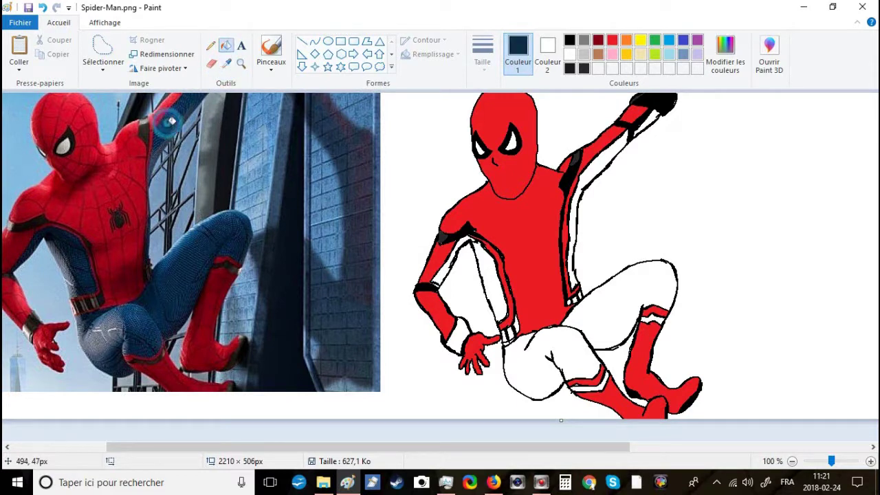
pyautogui.click(614, 155)
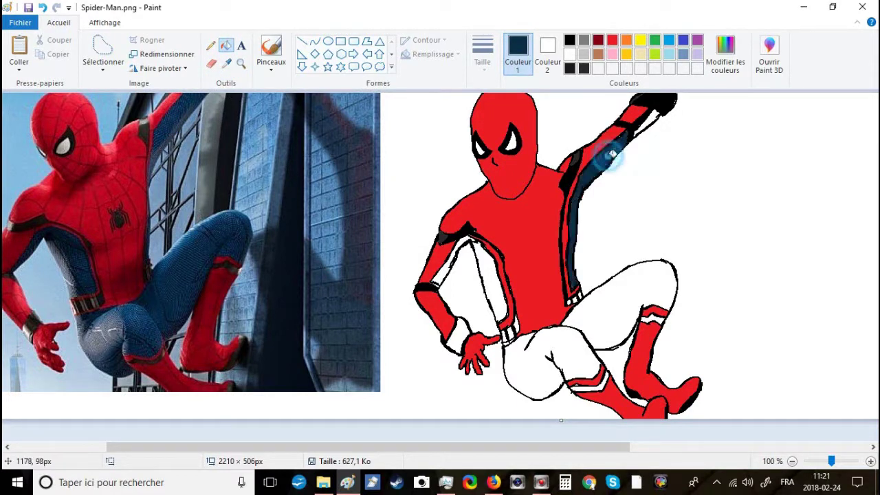
pyautogui.click(497, 273)
pyautogui.click(452, 270)
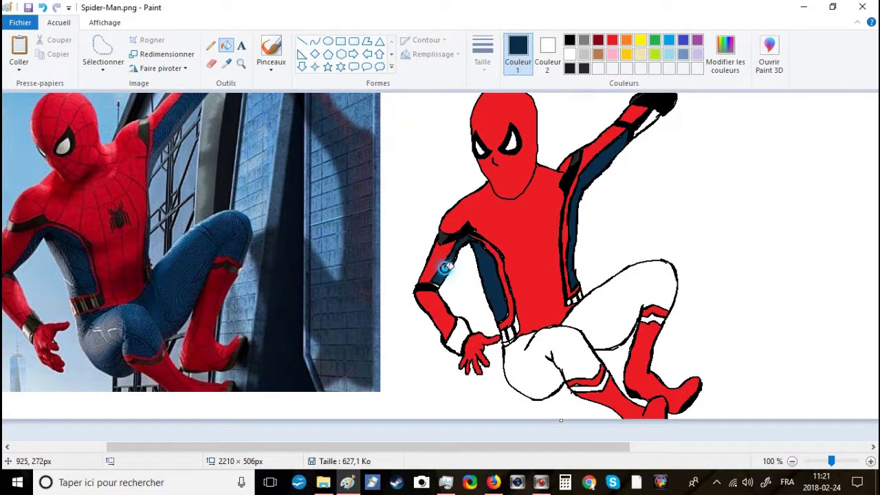
pyautogui.click(594, 309)
pyautogui.click(559, 337)
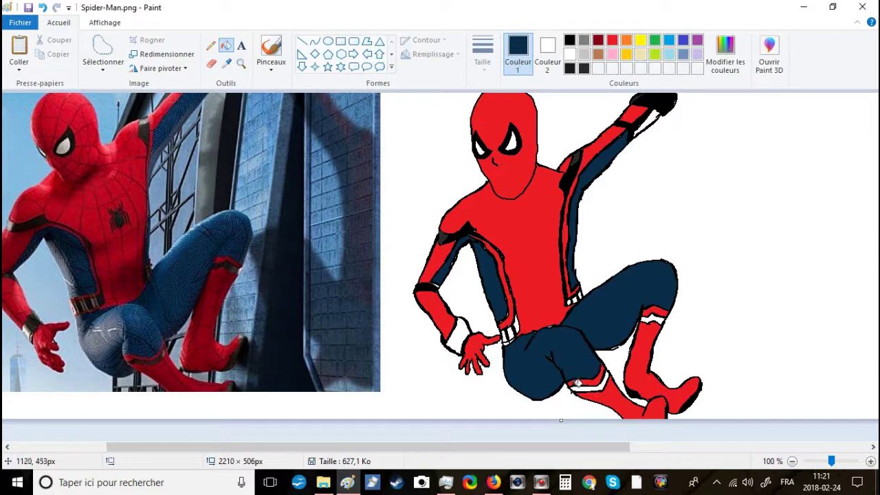
# Step: Magnify the drawing to 200 %, add pure red (255, 0, 0) as a custom colour and save the picture
pyautogui.click(870, 461)
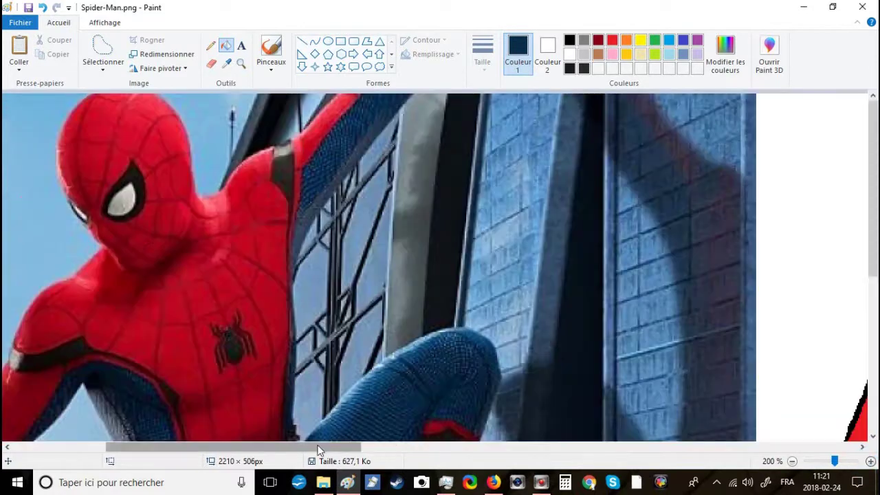
pyautogui.moveTo(320, 452); pyautogui.dragTo(520, 458)
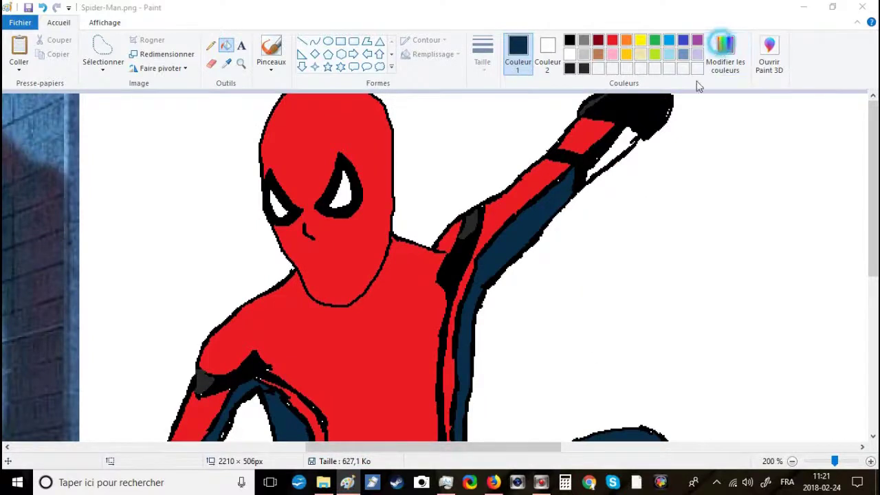
pyautogui.click(725, 52)
pyautogui.click(309, 182)
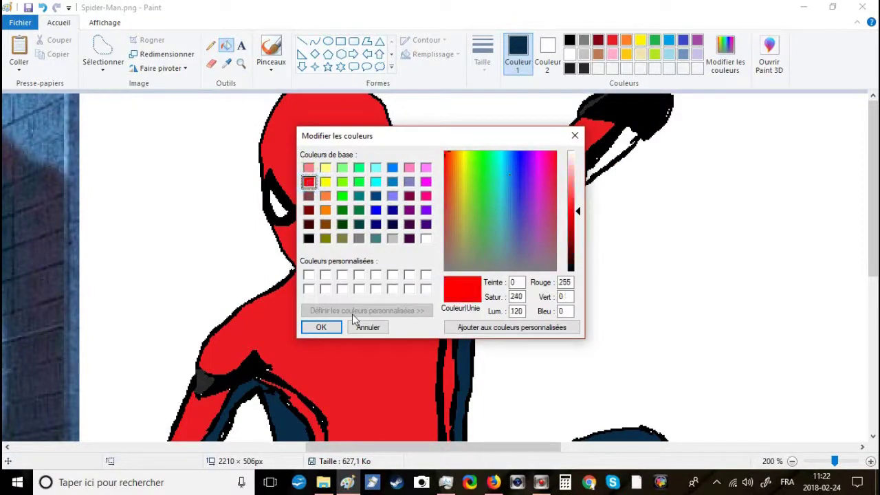
pyautogui.click(321, 327)
pyautogui.scroll(-3, 338, 324)
pyautogui.scroll(-3, 339, 325)
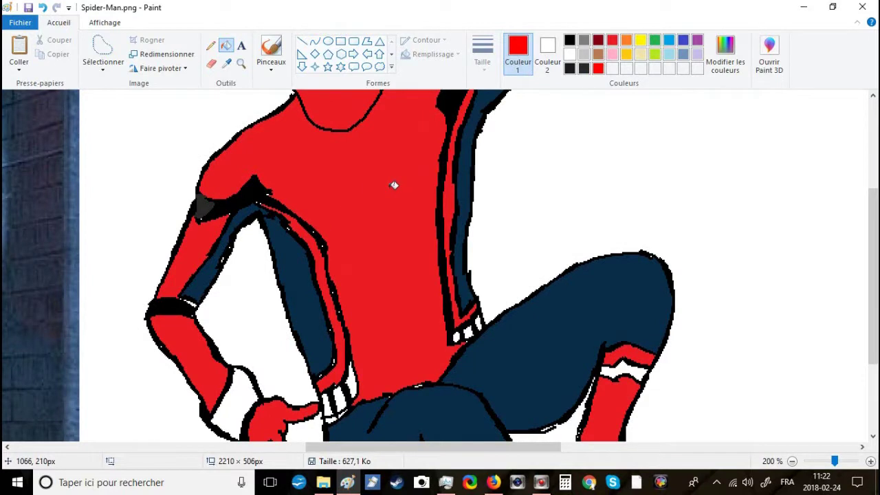
pyautogui.click(28, 8)
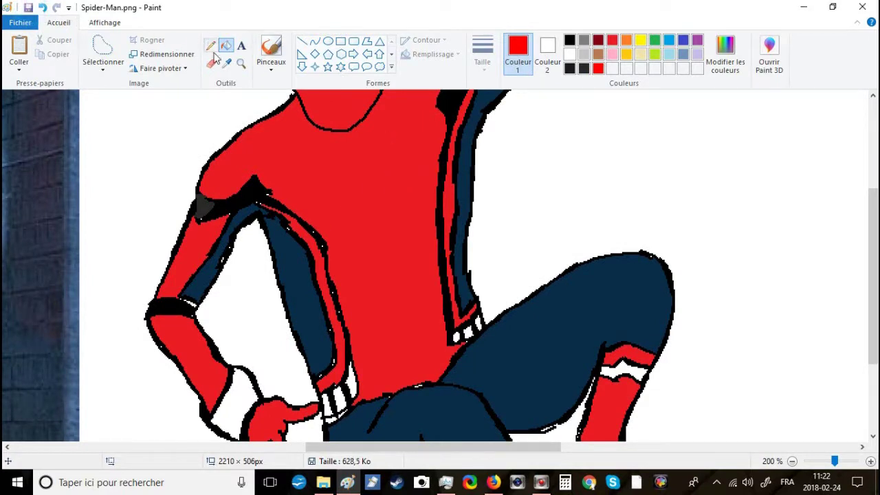
# Step: Draw a pure red pencil line across the shoulder of the lowered arm and fill the outer patch with the same red
pyautogui.click(210, 45)
pyautogui.scroll(-3, 305, 157)
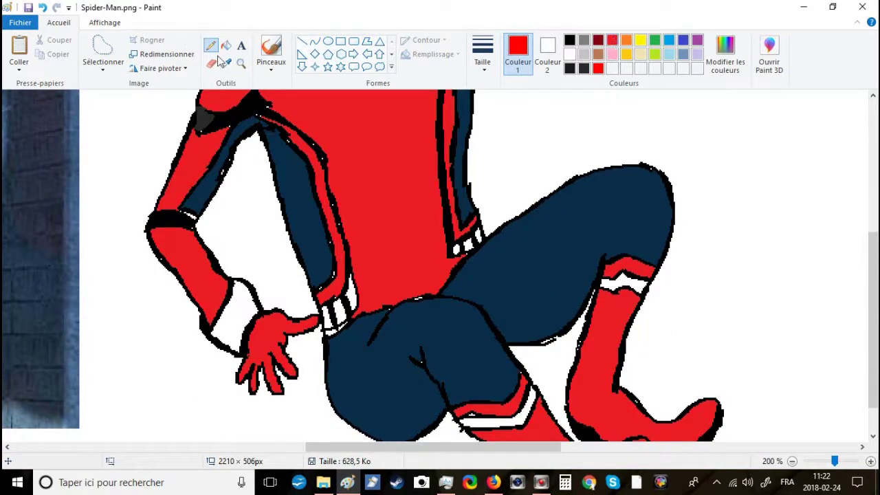
pyautogui.scroll(3, 385, 182)
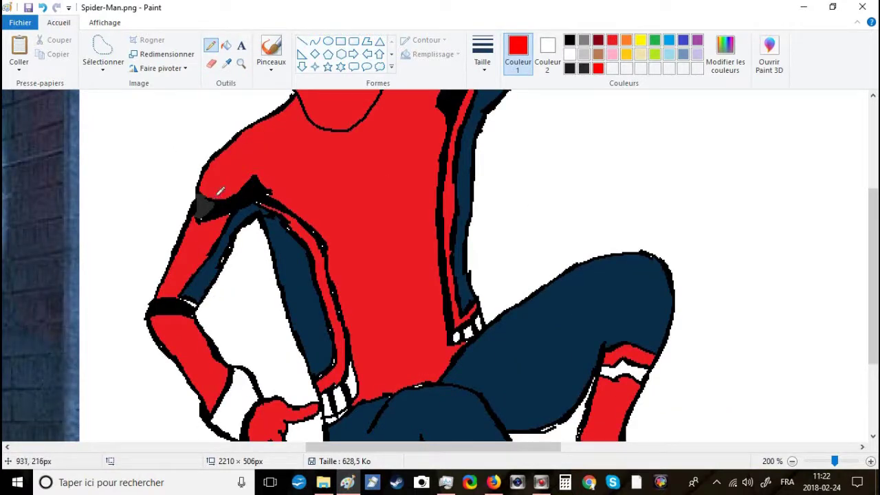
pyautogui.moveTo(219, 194); pyautogui.dragTo(234, 169)
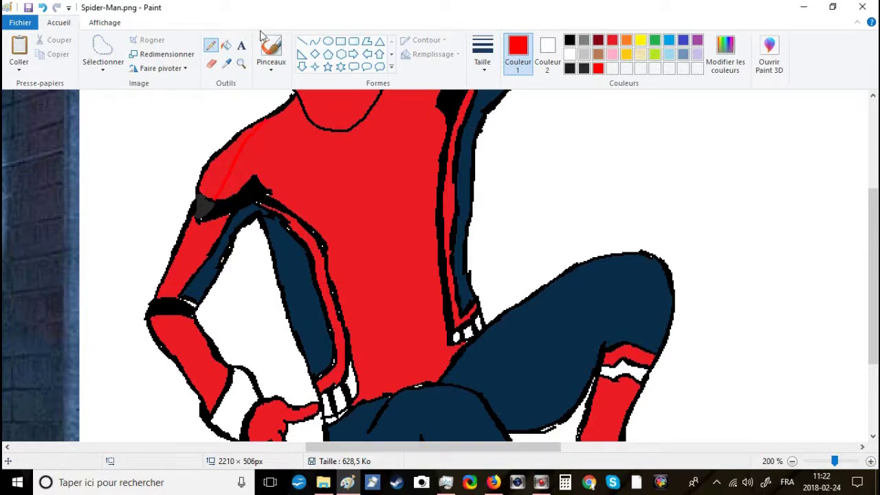
pyautogui.click(226, 45)
pyautogui.click(224, 157)
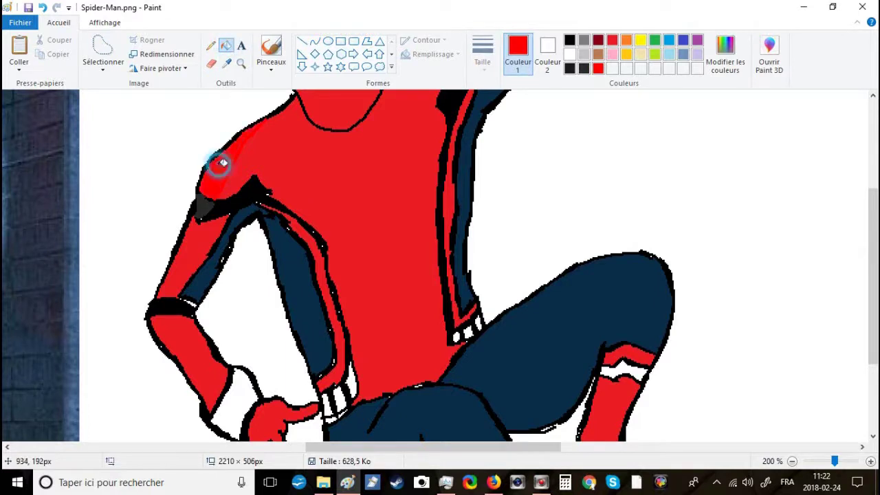
# Step: Retouch the grey patch on the lowered arm's shoulder band with the pencil, using black and dark grey
pyautogui.click(569, 40)
pyautogui.click(210, 44)
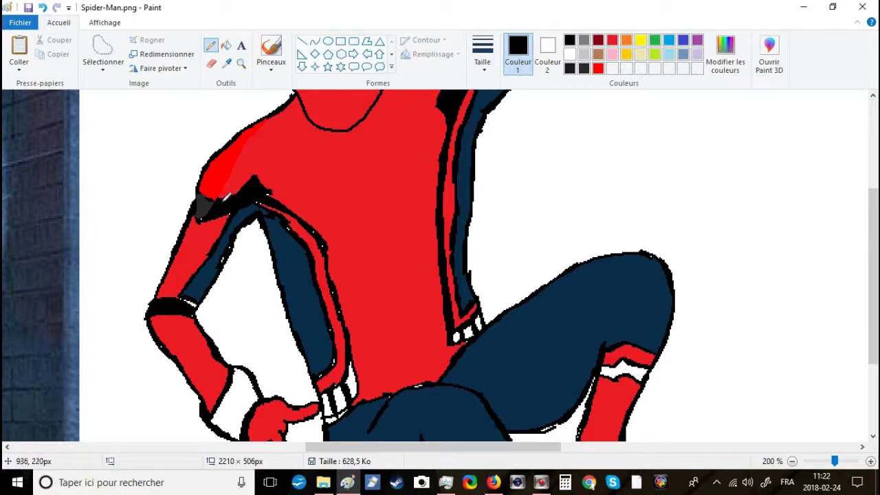
pyautogui.click(584, 68)
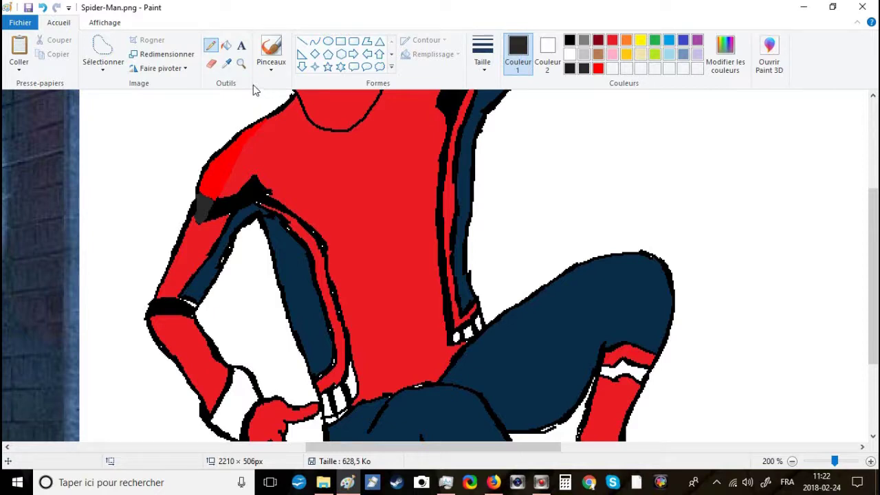
# Step: Define a dark red custom colour (151, 0, 0) and try it as the fill of the torso
pyautogui.click(226, 46)
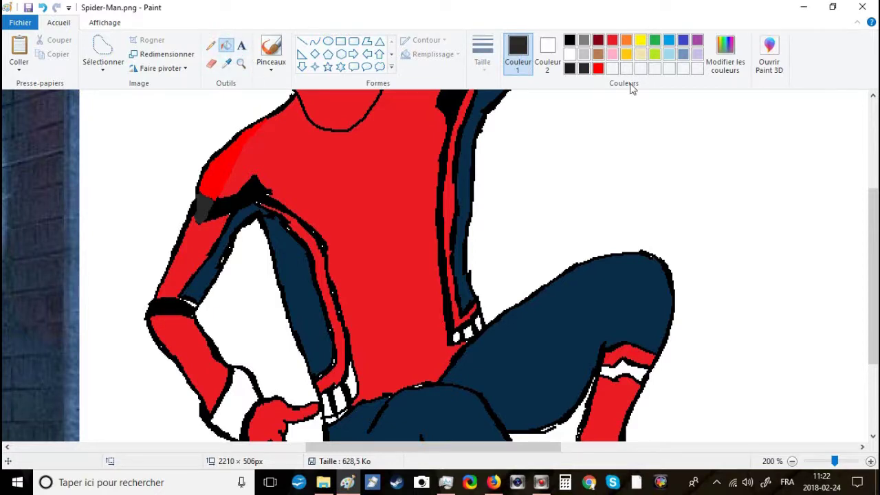
pyautogui.click(744, 58)
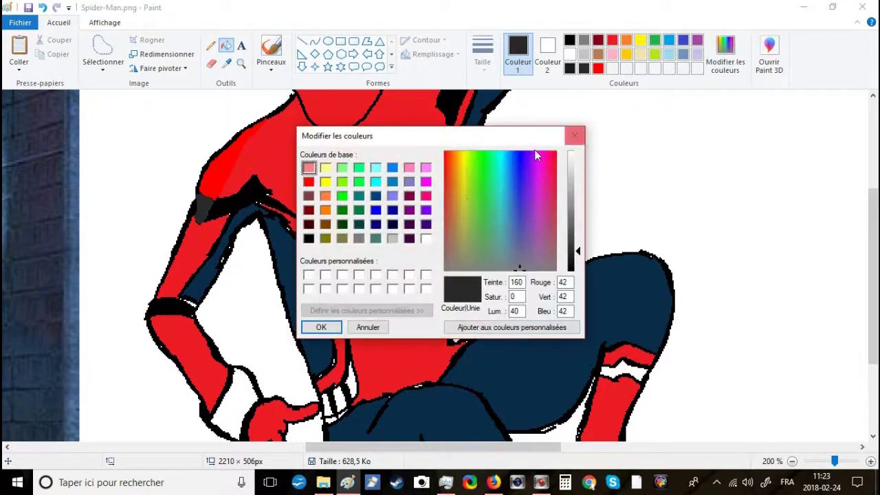
pyautogui.click(309, 182)
pyautogui.moveTo(580, 216); pyautogui.dragTo(579, 238)
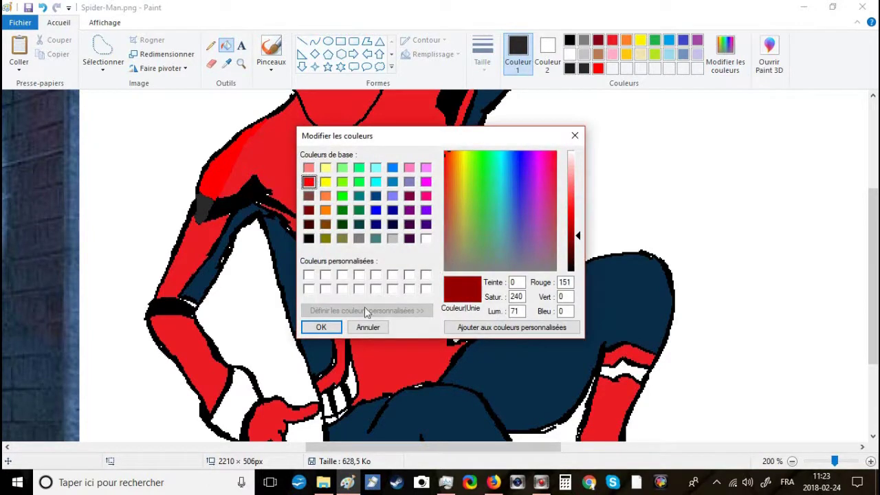
pyautogui.click(320, 328)
pyautogui.click(365, 223)
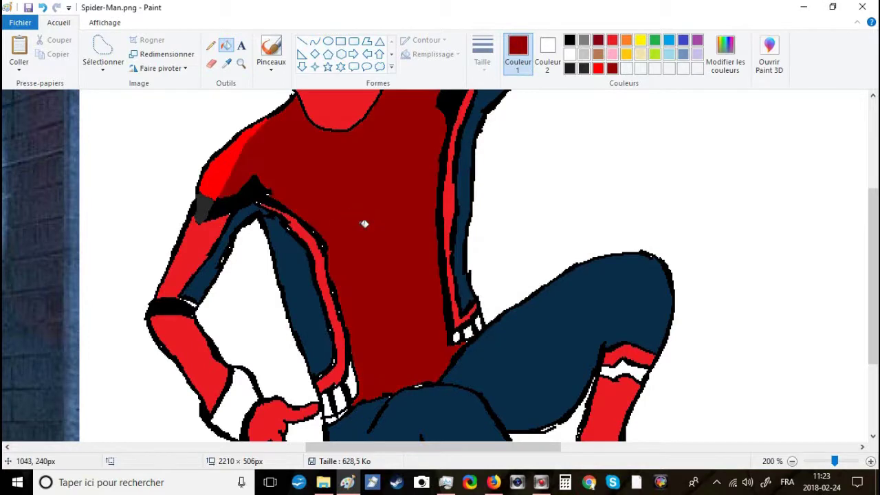
# Step: Refill the outer shoulder patch with the standard red and the torso and mask with the pure red custom colour
pyautogui.click(612, 40)
pyautogui.click(230, 159)
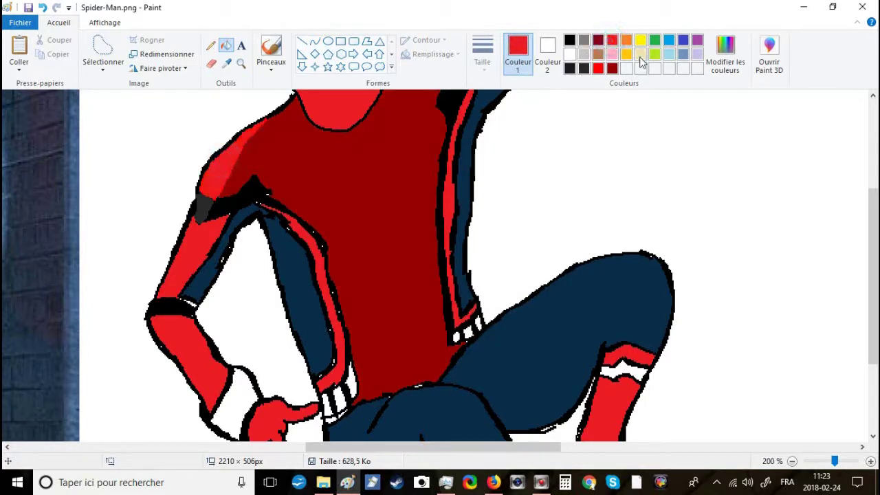
pyautogui.click(597, 69)
pyautogui.click(382, 159)
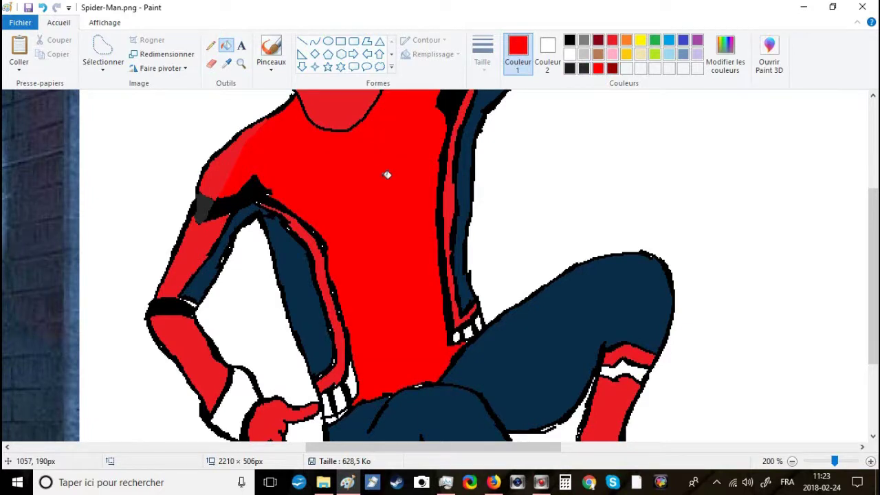
pyautogui.scroll(3, 403, 210)
pyautogui.click(359, 159)
# Step: Fill the far shoulder and the red sections of the raised arm with the pure red custom colour
pyautogui.scroll(3, 412, 196)
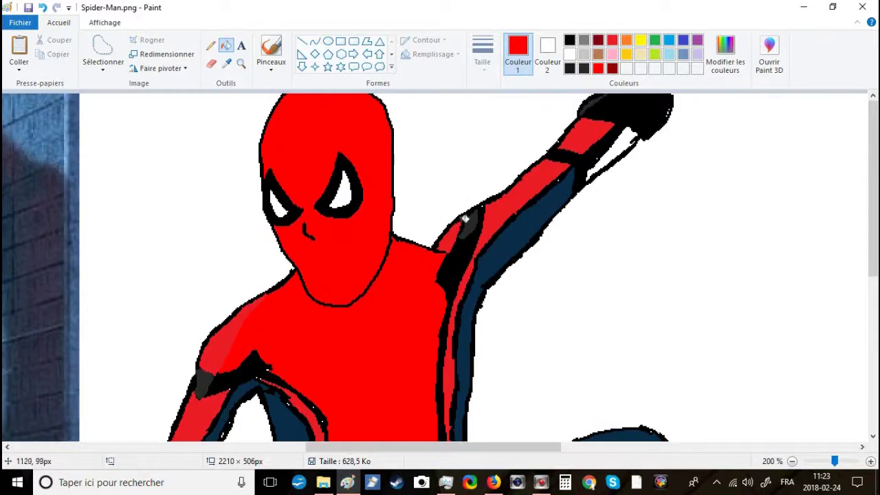
pyautogui.click(452, 235)
pyautogui.click(502, 211)
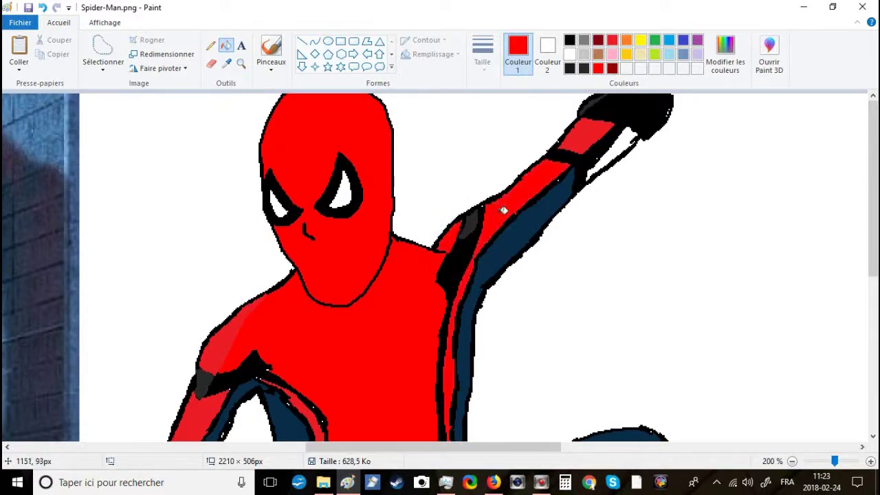
pyautogui.click(591, 141)
# Step: Fill the strip below the belt and the front leg's upper band and boot with the pure red custom colour
pyautogui.scroll(-5, 594, 194)
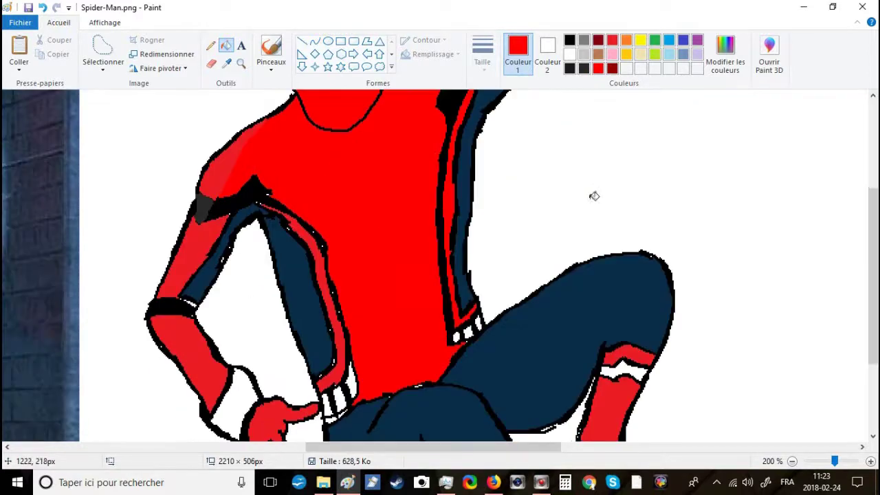
pyautogui.scroll(-4, 503, 318)
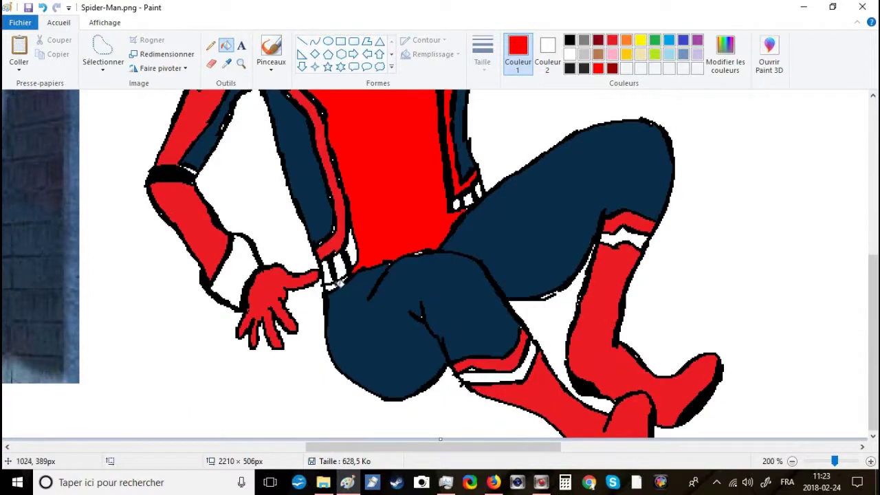
pyautogui.click(331, 287)
pyautogui.click(517, 359)
pyautogui.click(532, 374)
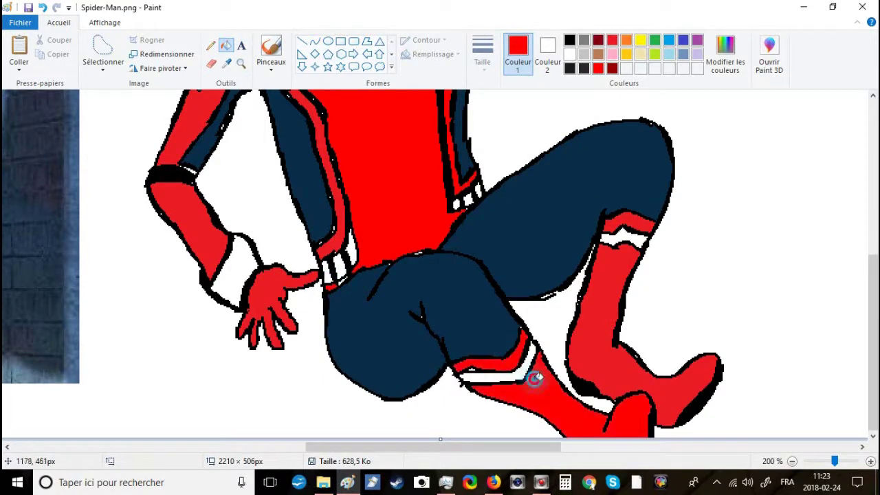
# Step: Fill the raised leg's boot with the pure red custom colour
pyautogui.click(604, 340)
pyautogui.scroll(3, 638, 220)
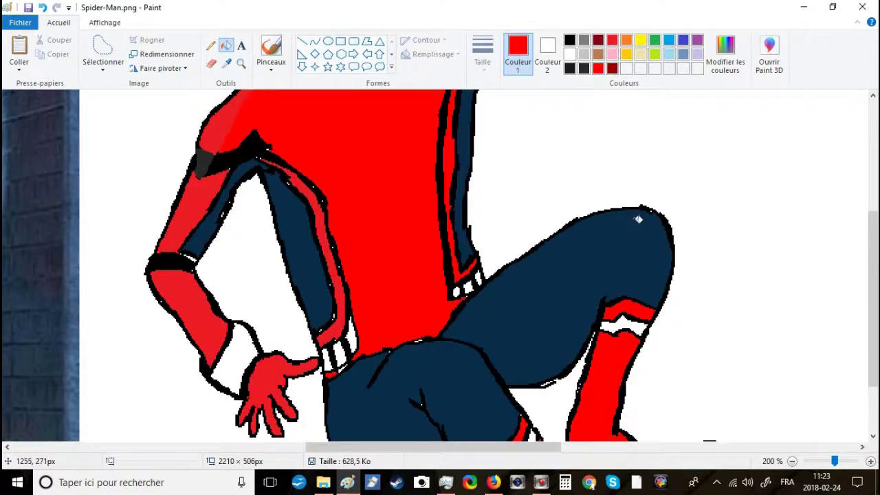
pyautogui.scroll(6, 638, 220)
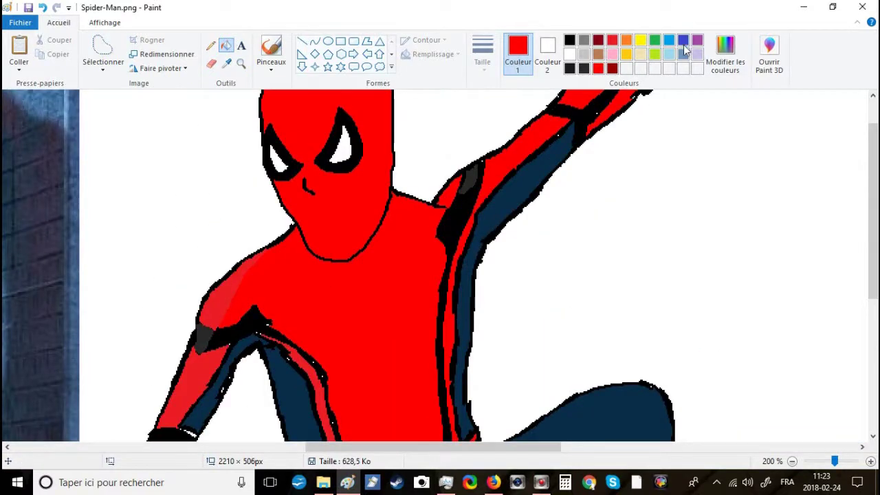
# Step: Add the basic pure blue (0, 0, 255) to the palette as a custom colour
pyautogui.click(725, 53)
pyautogui.click(377, 210)
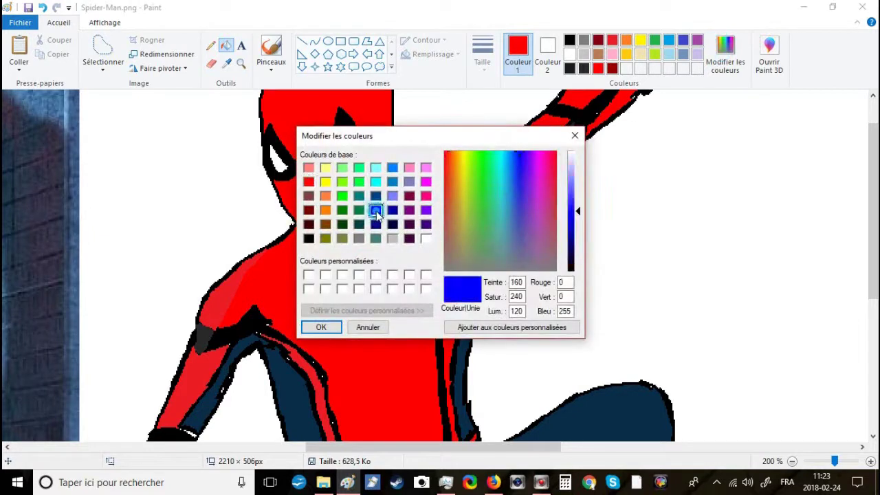
pyautogui.click(323, 328)
pyautogui.scroll(-3, 470, 218)
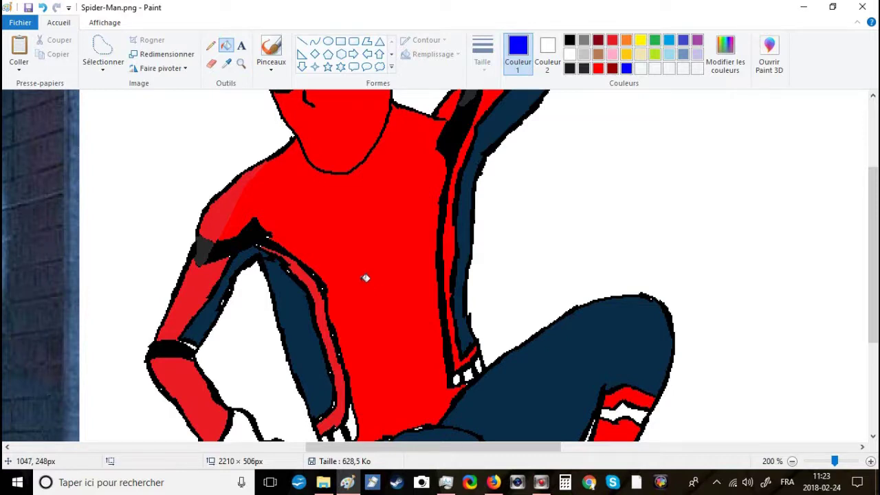
# Step: Fill the small white gap above the lowered arm's elbow band with pure red and its wrist cuff with black
pyautogui.click(602, 70)
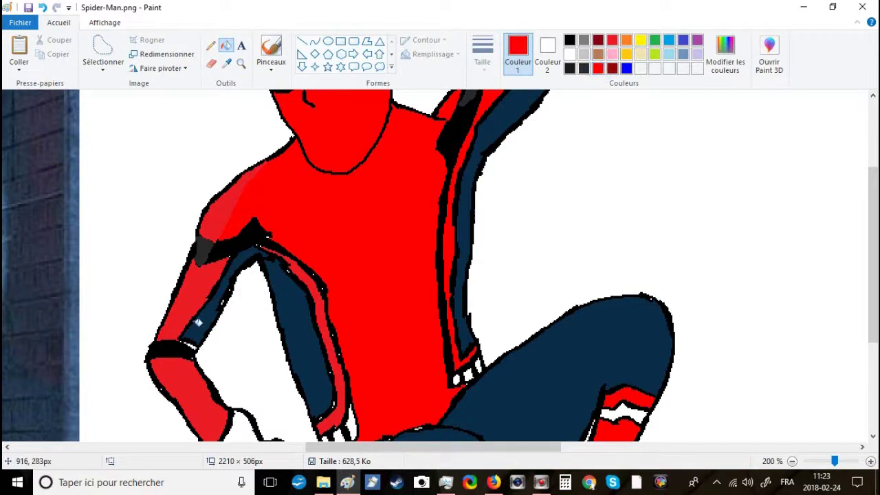
pyautogui.click(193, 343)
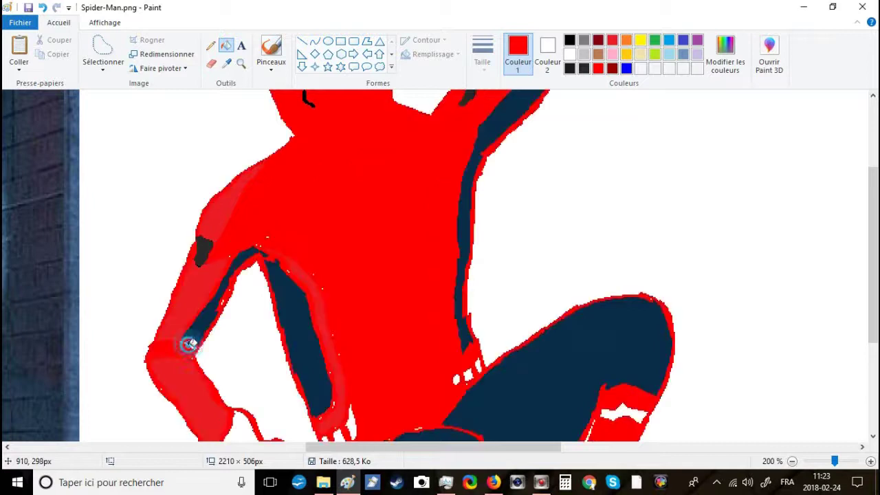
pyautogui.click(42, 7)
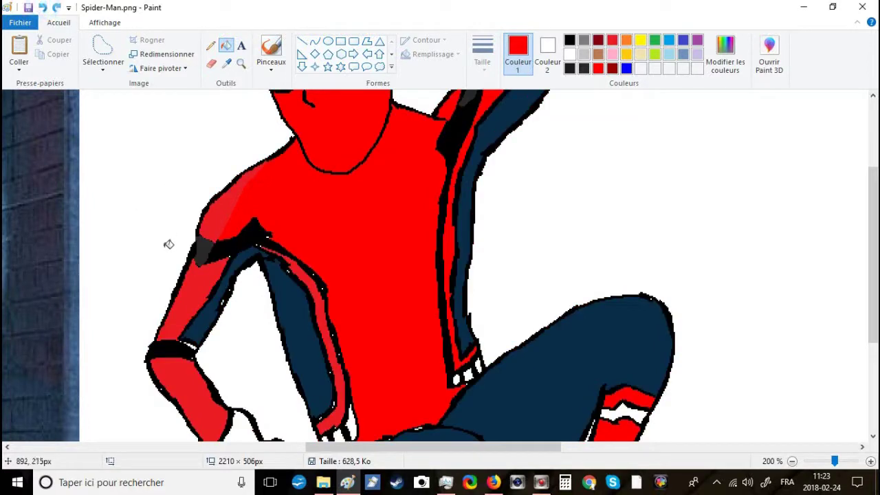
pyautogui.click(194, 343)
pyautogui.scroll(-5, 337, 309)
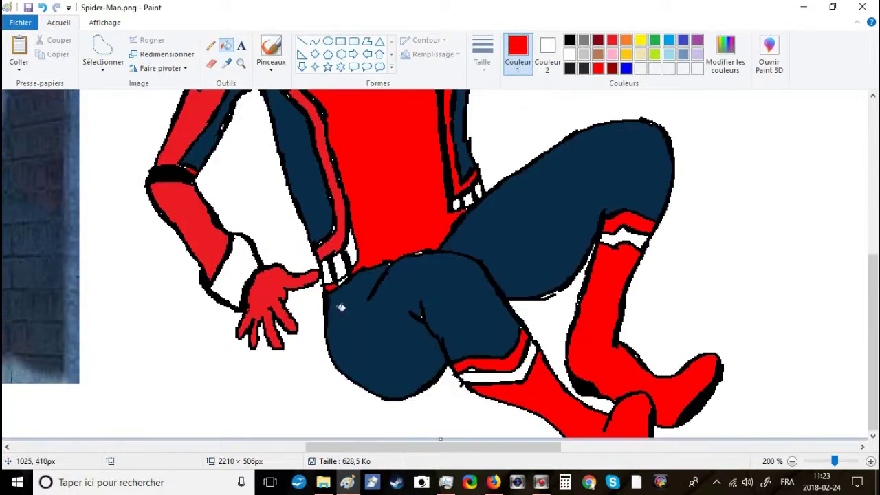
pyautogui.click(570, 42)
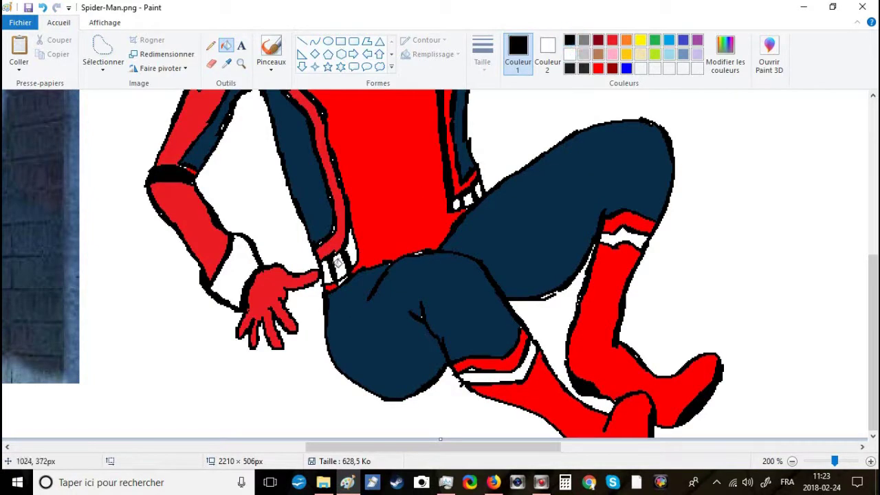
pyautogui.click(245, 266)
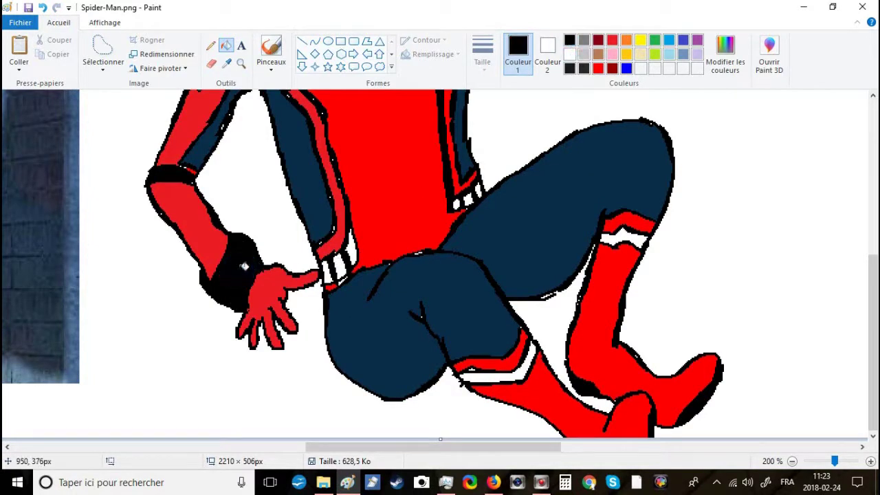
# Step: Fill the white belt segments on both sides of the torso with light gray
pyautogui.click(584, 55)
pyautogui.click(328, 271)
pyautogui.click(339, 268)
pyautogui.click(350, 263)
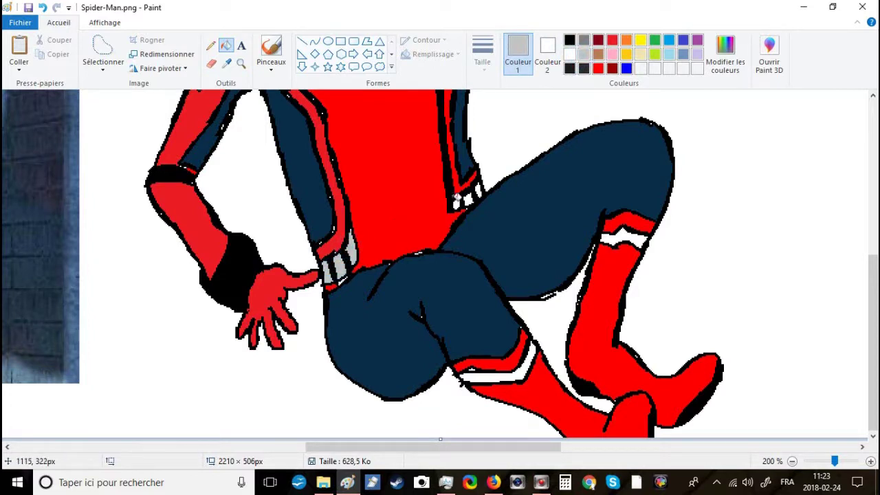
pyautogui.click(457, 203)
pyautogui.click(472, 200)
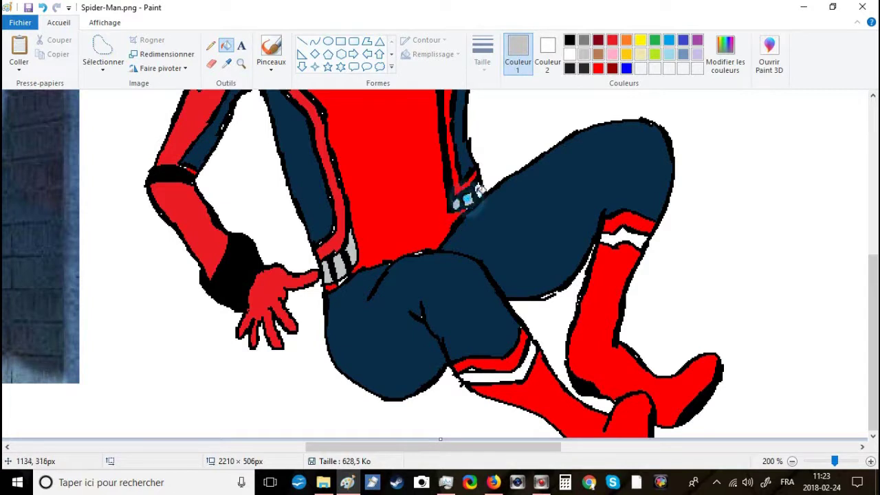
pyautogui.click(479, 192)
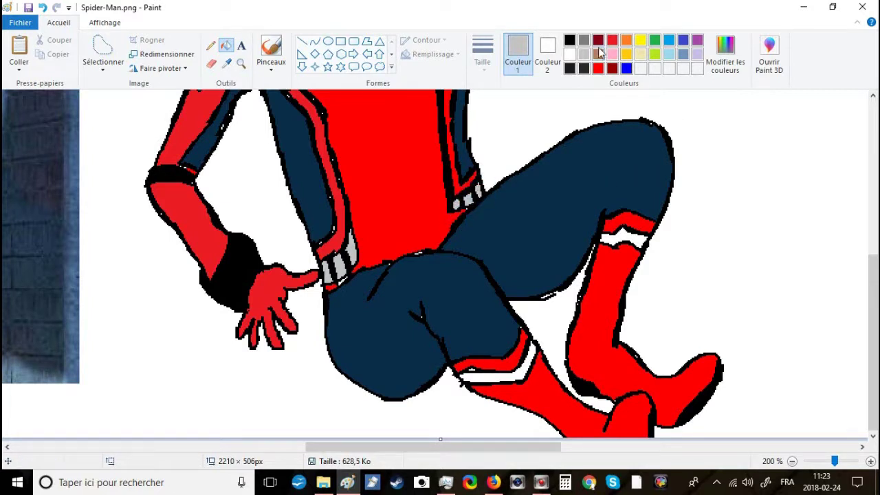
# Step: Fill the white bands above both boots with black
pyautogui.click(570, 40)
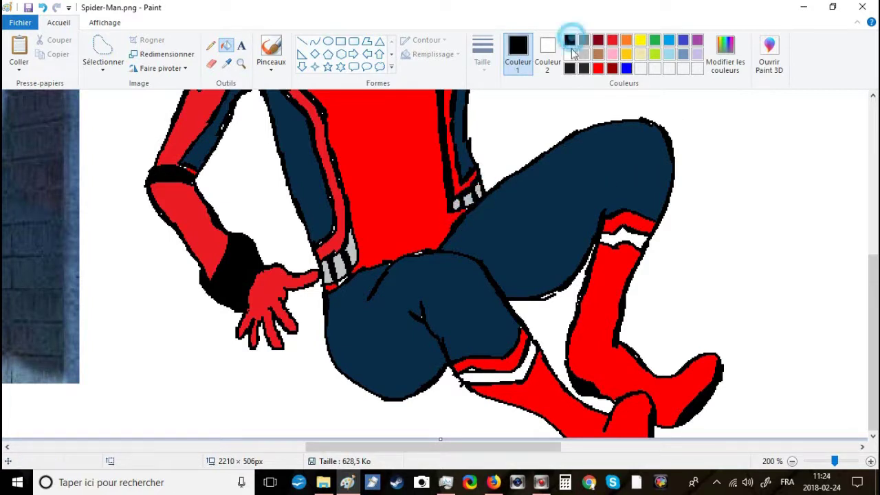
pyautogui.click(529, 363)
pyautogui.click(638, 237)
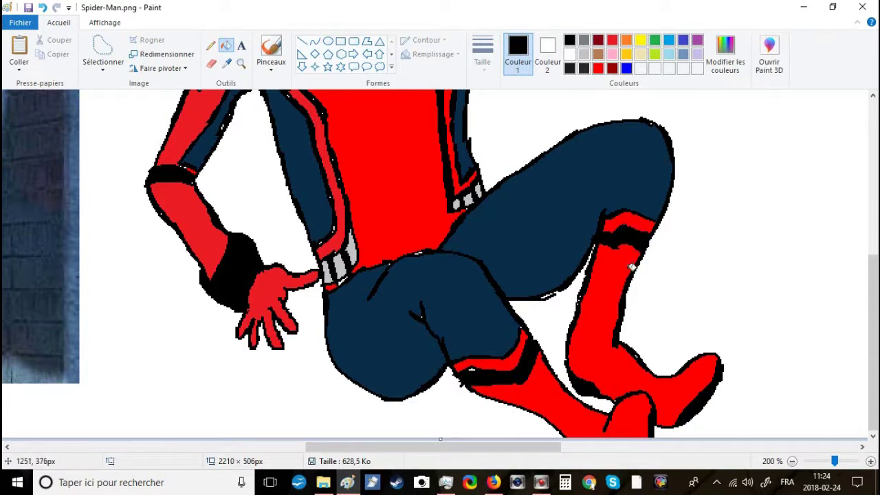
# Step: Save the drawing and add a standard red shading strip along the mask's outer edge above the eye, outlined with the Pencil and filled
pyautogui.scroll(5, 629, 283)
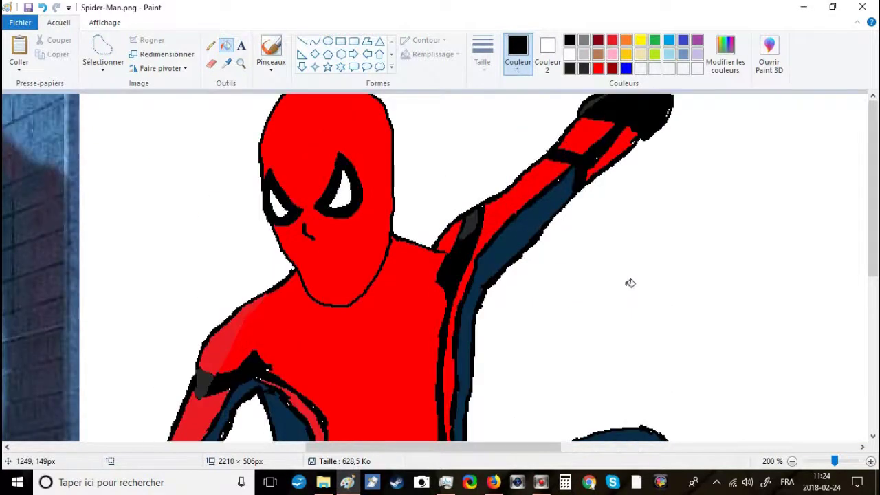
pyautogui.click(612, 42)
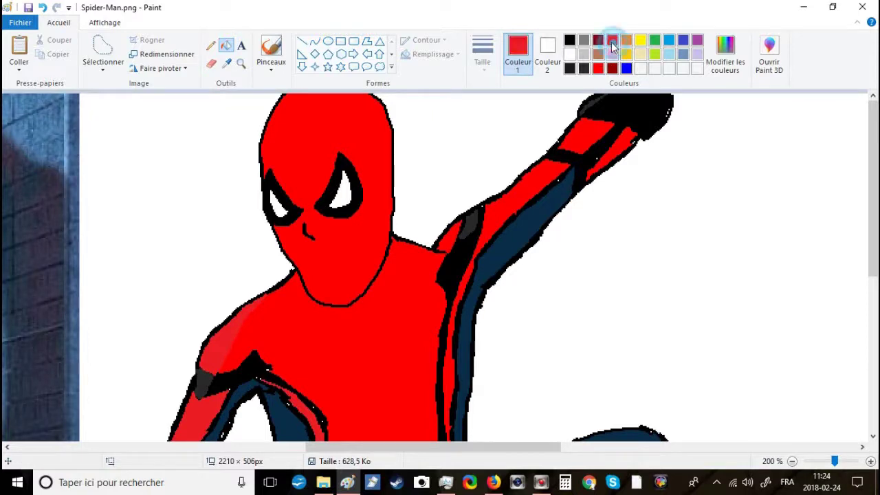
pyautogui.click(210, 45)
pyautogui.click(30, 9)
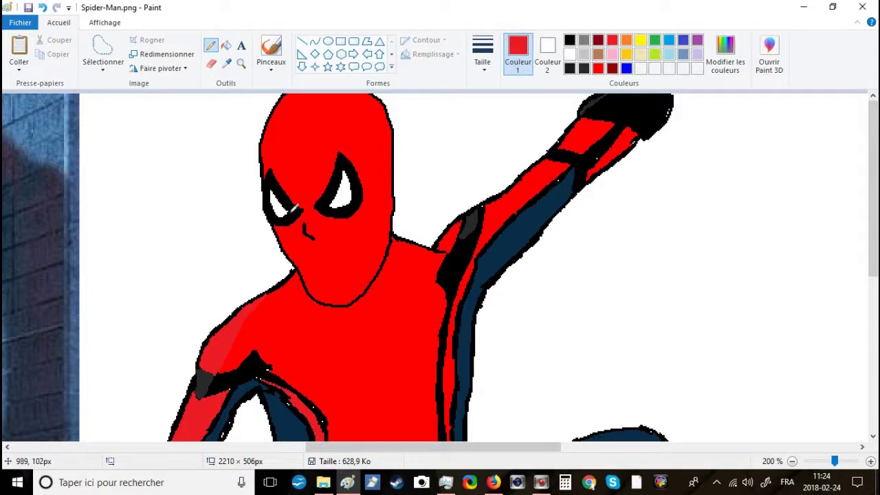
pyautogui.click(272, 165)
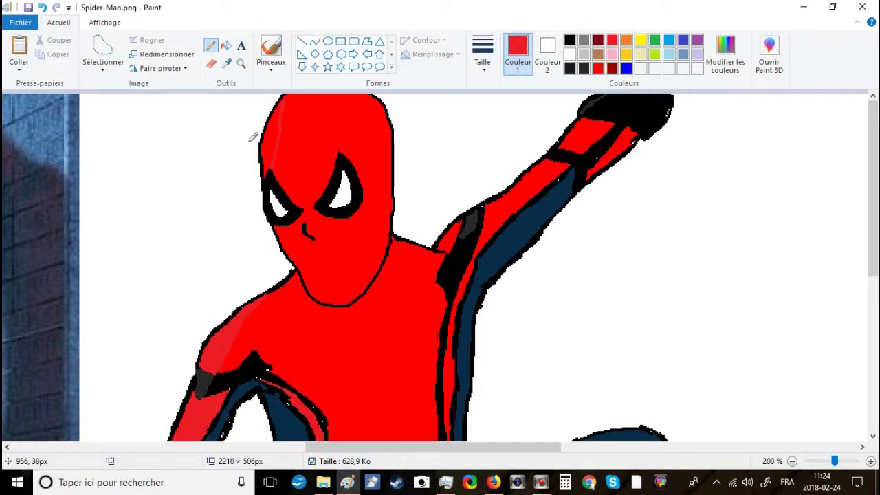
pyautogui.click(226, 45)
pyautogui.click(271, 137)
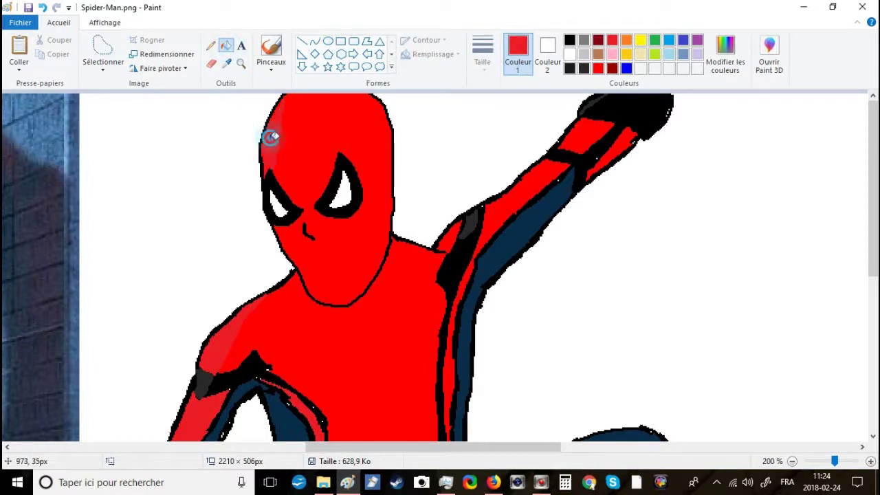
# Step: Refill the lowered arm's forearm and upper arm with the pure red custom colour
pyautogui.click(791, 461)
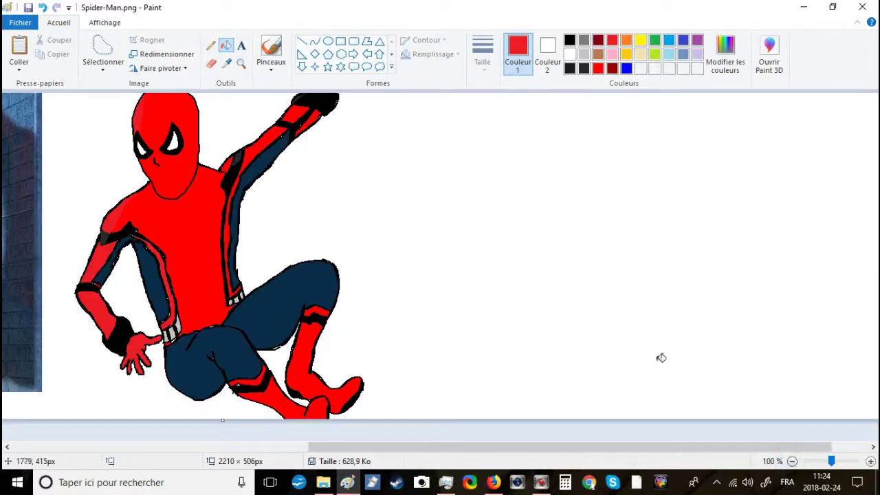
pyautogui.click(599, 69)
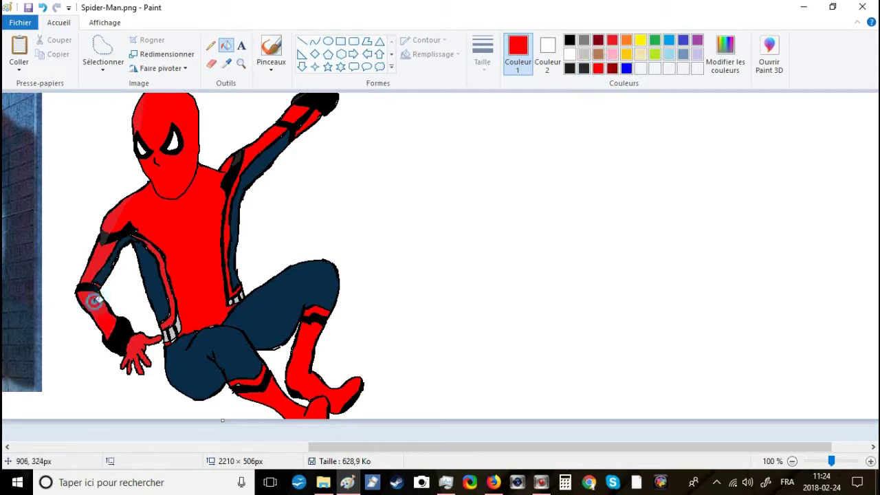
pyautogui.click(100, 260)
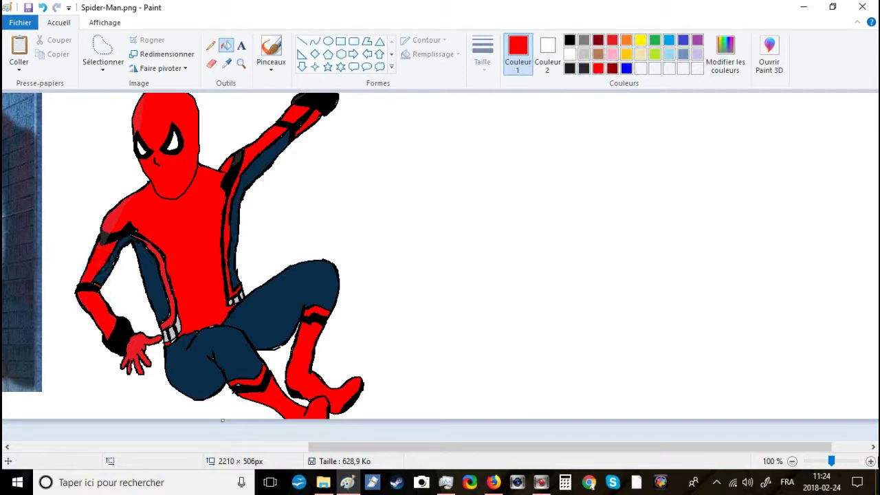
# Step: Save the drawing and shade the outer edge of the lowered upper arm in the standard red, outlining the strip with the Pencil and filling it
pyautogui.click(871, 461)
pyautogui.scroll(-3, 587, 368)
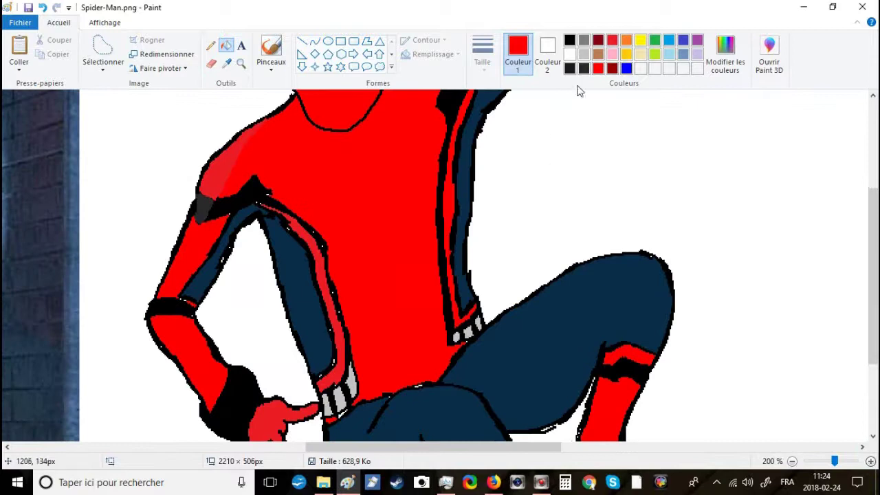
pyautogui.click(210, 45)
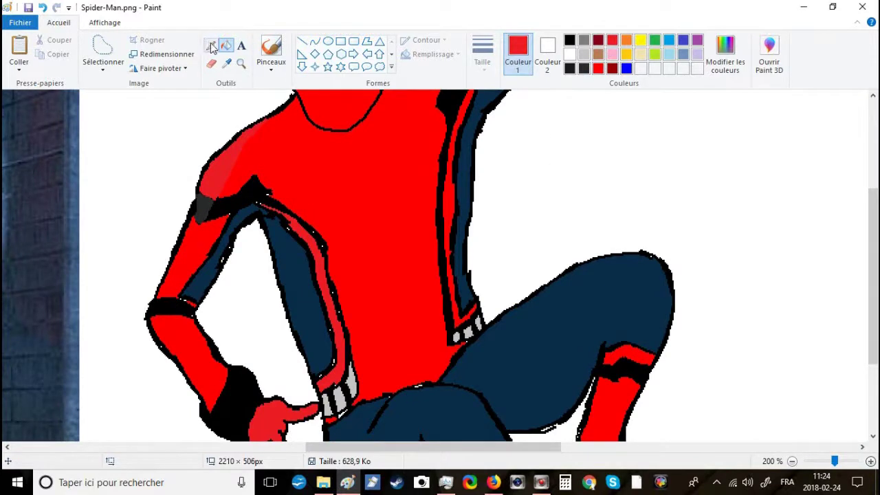
pyautogui.click(28, 8)
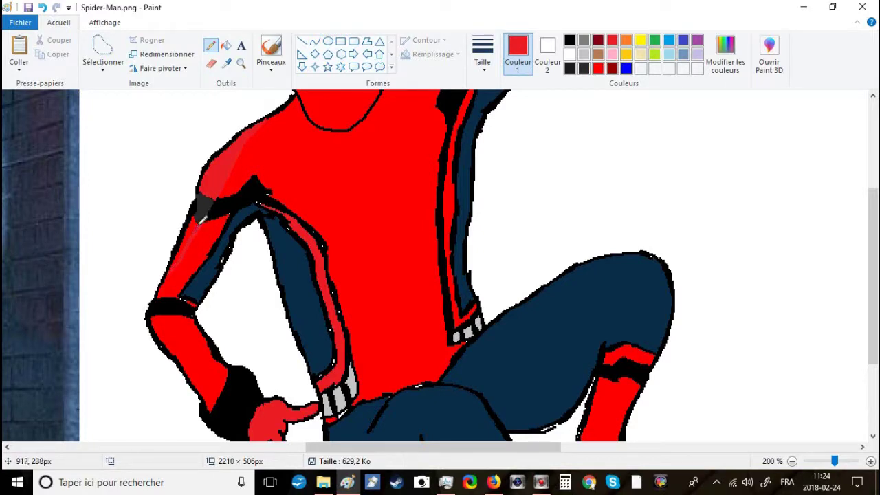
pyautogui.click(227, 45)
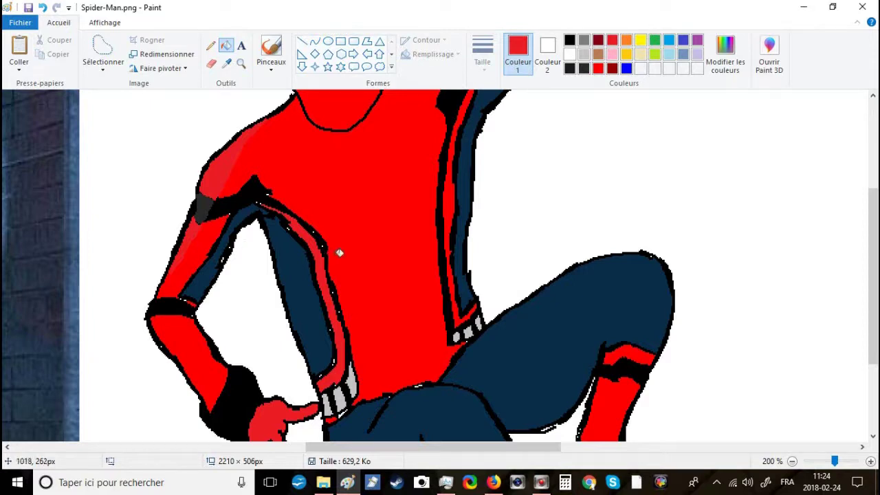
# Step: Fill the torso's side stripe, the lowered hand and the white gap under the belt with the pure red custom colour
pyautogui.scroll(-3, 389, 264)
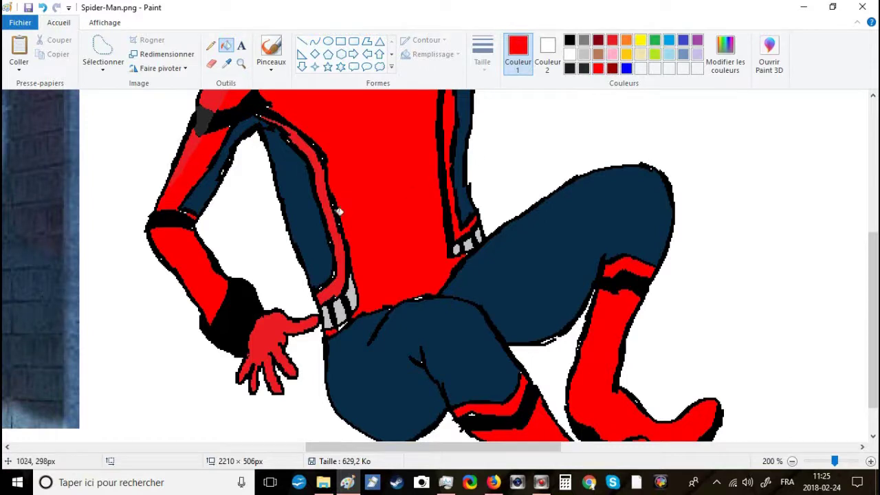
pyautogui.click(334, 210)
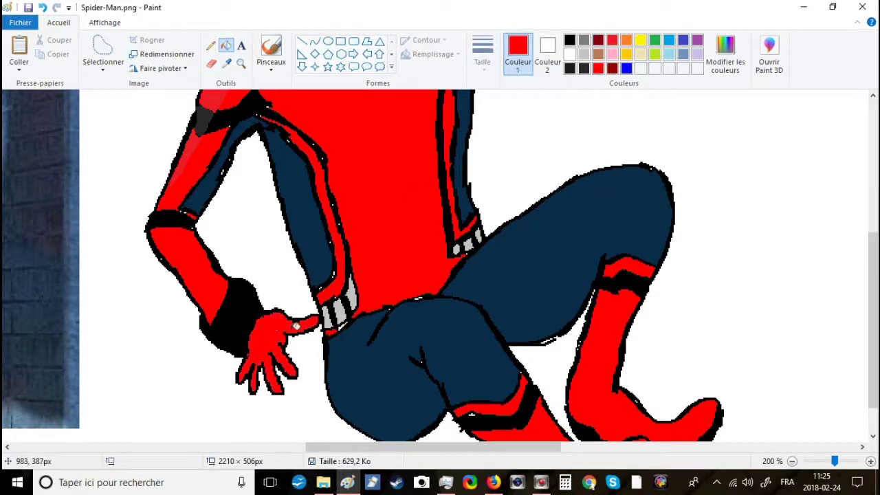
pyautogui.scroll(-2, 541, 296)
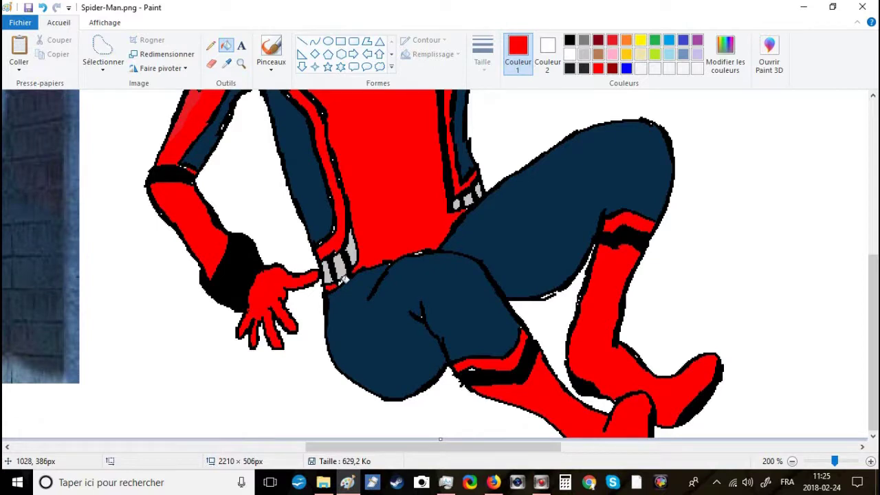
pyautogui.click(344, 278)
pyautogui.click(42, 7)
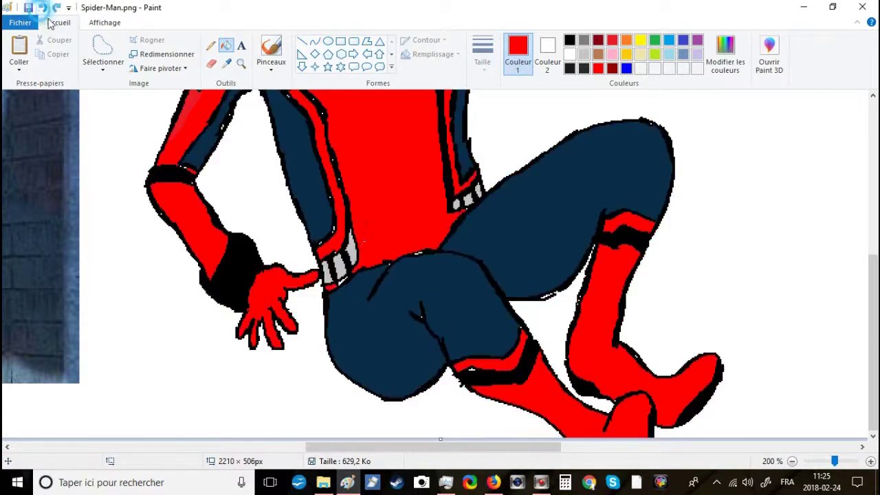
pyautogui.click(341, 281)
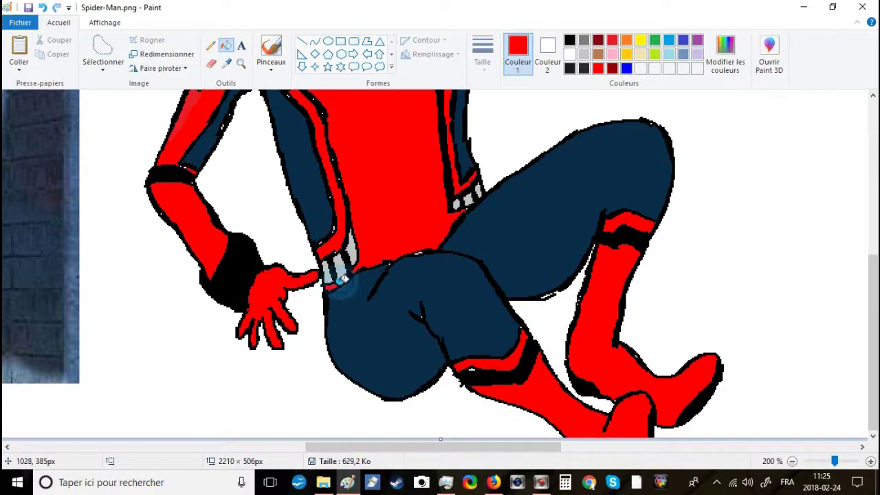
# Step: Switch to the Pencil with the dark red custom colour for the web pattern
pyautogui.scroll(5, 467, 230)
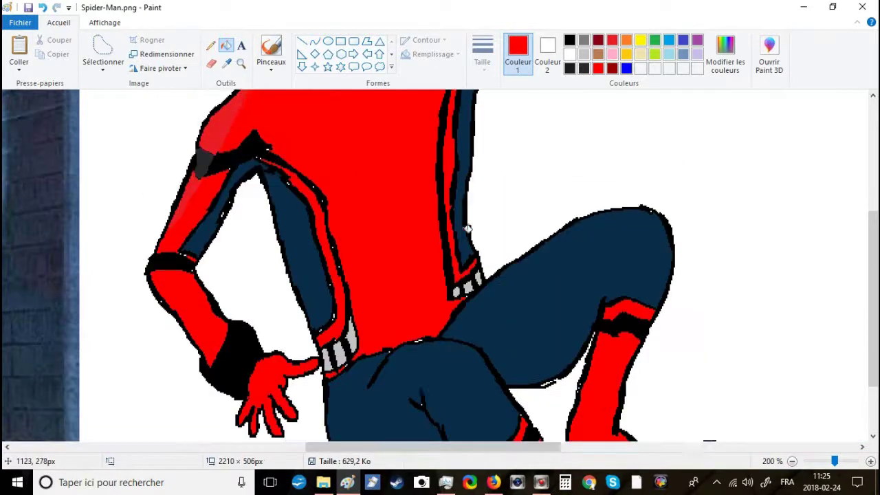
pyautogui.click(612, 69)
pyautogui.click(210, 46)
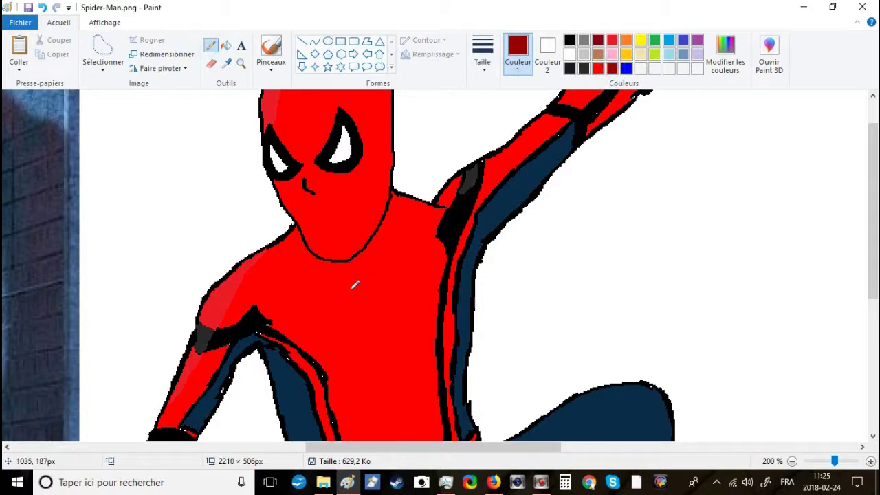
pyautogui.moveTo(346, 278); pyautogui.dragTo(341, 307)
pyautogui.hotkey('ctrl', 'z')
pyautogui.click(871, 460)
pyautogui.moveTo(462, 455); pyautogui.dragTo(485, 454)
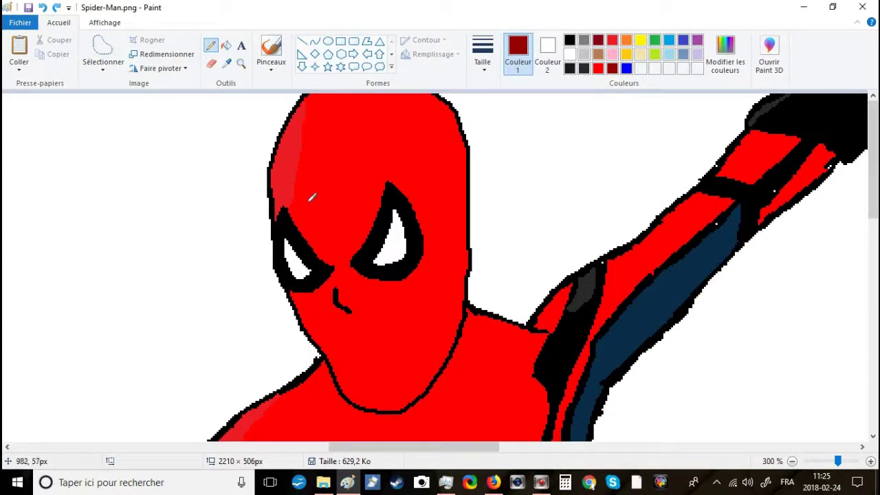
pyautogui.moveTo(335, 265)
pyautogui.mouseDown()
pyautogui.moveTo(341, 256)
pyautogui.moveTo(356, 264)
pyautogui.moveTo(339, 268)
pyautogui.mouseUp()
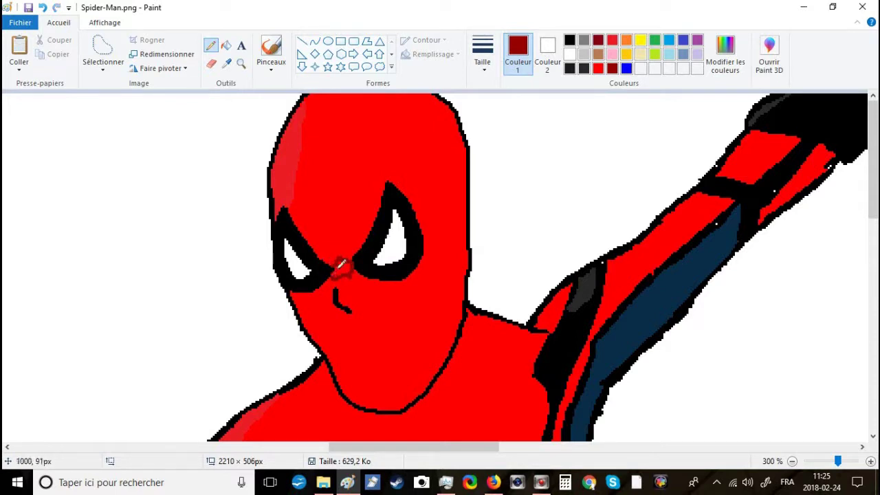
pyautogui.hotkey('ctrl', 'z')
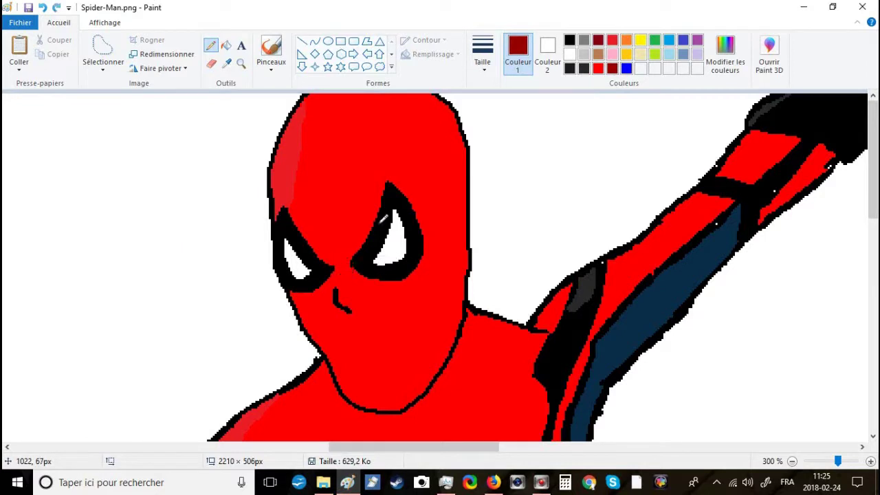
pyautogui.click(483, 54)
pyautogui.click(488, 91)
pyautogui.click(337, 262)
pyautogui.moveTo(342, 256); pyautogui.dragTo(340, 279)
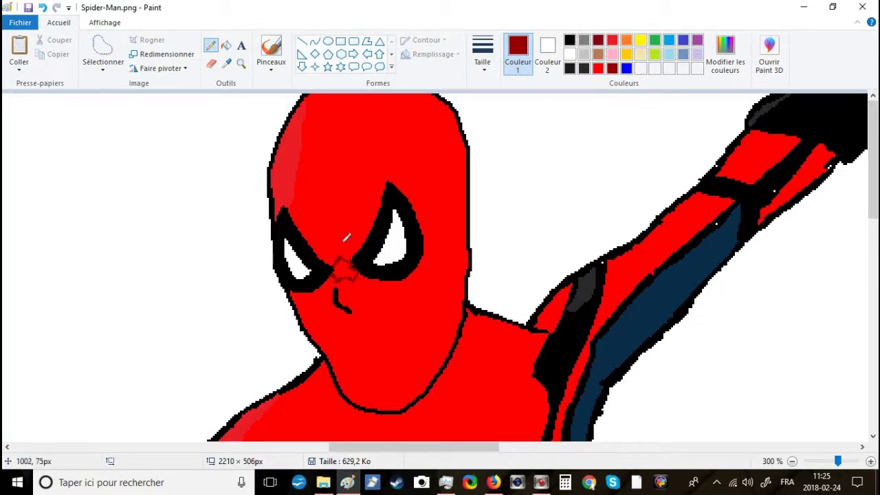
pyautogui.moveTo(339, 256)
pyautogui.mouseDown()
pyautogui.moveTo(335, 194)
pyautogui.moveTo(344, 253)
pyautogui.moveTo(334, 146)
pyautogui.moveTo(357, 88)
pyautogui.mouseUp()
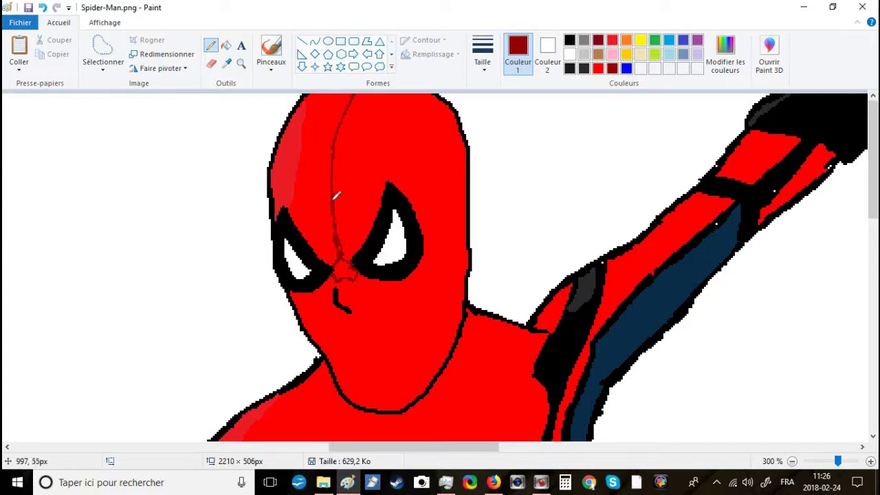
pyautogui.hotkey('ctrl', 'z')
pyautogui.hotkey('ctrl', 'z')
pyautogui.hotkey('ctrl', 'z')
pyautogui.hotkey('ctrl', 'z')
pyautogui.hotkey('ctrl', 'z')
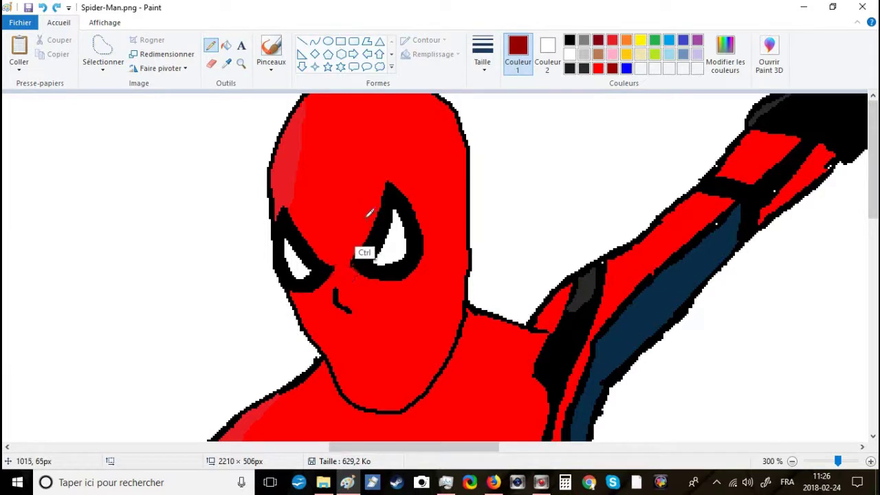
# Step: With the second-thinnest Pencil line, draw a dark red web centre between the eyes and web lines radiating across the forehead and temple
pyautogui.click(484, 64)
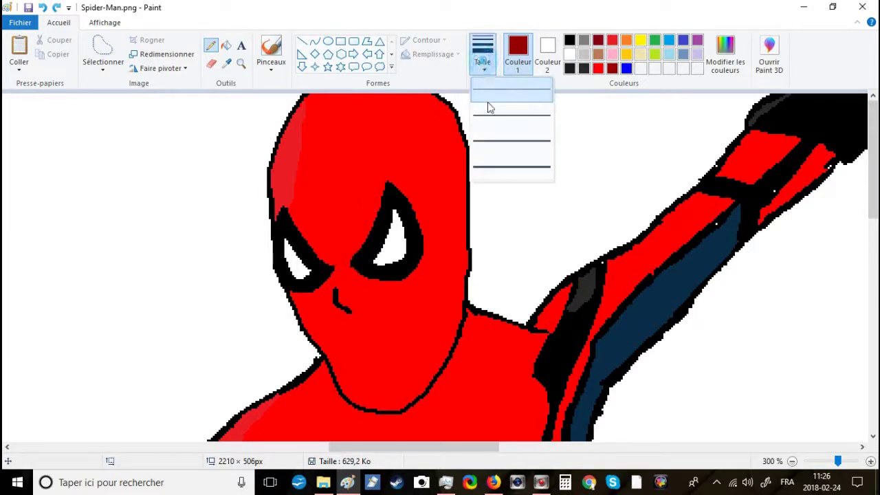
pyautogui.click(488, 109)
pyautogui.moveTo(334, 267)
pyautogui.mouseDown()
pyautogui.moveTo(354, 259)
pyautogui.moveTo(335, 279)
pyautogui.moveTo(354, 271)
pyautogui.moveTo(338, 246)
pyautogui.moveTo(335, 207)
pyautogui.moveTo(338, 129)
pyautogui.moveTo(364, 82)
pyautogui.mouseUp()
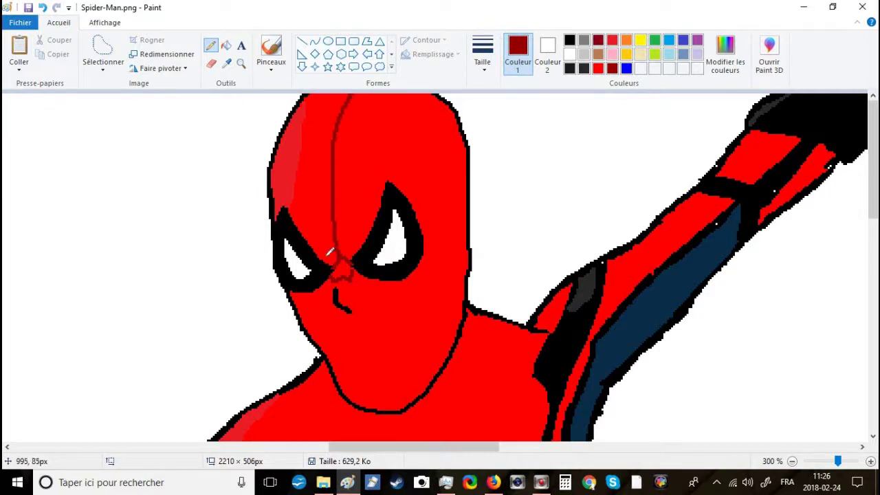
pyautogui.moveTo(277, 219); pyautogui.dragTo(284, 145)
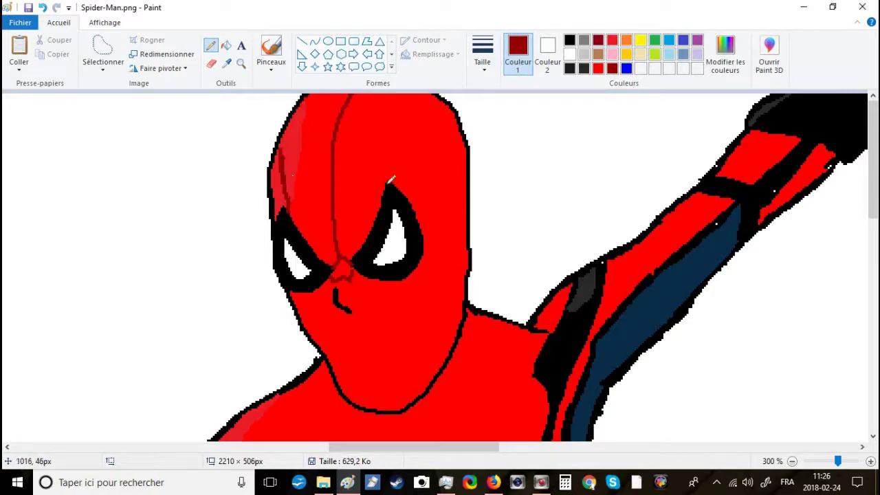
pyautogui.moveTo(408, 189); pyautogui.dragTo(456, 94)
pyautogui.moveTo(425, 233); pyautogui.dragTo(469, 224)
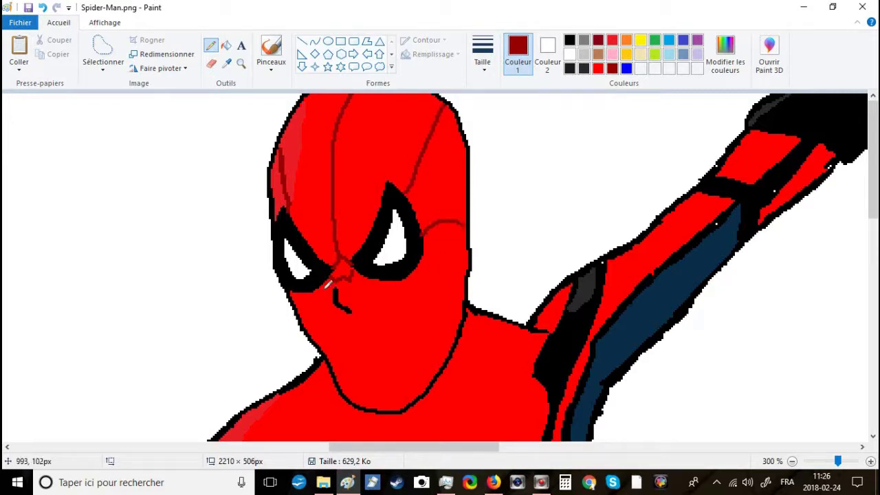
# Step: Draw dark red web lines radiating from the nose bridge and eye to the jaw, chin and cheek edge of the mask
pyautogui.moveTo(332, 274); pyautogui.dragTo(304, 328)
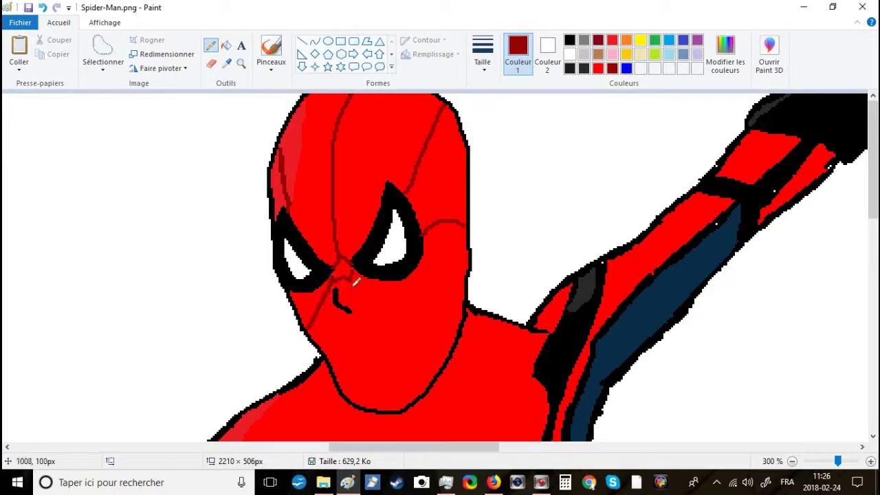
pyautogui.moveTo(354, 277); pyautogui.dragTo(384, 398)
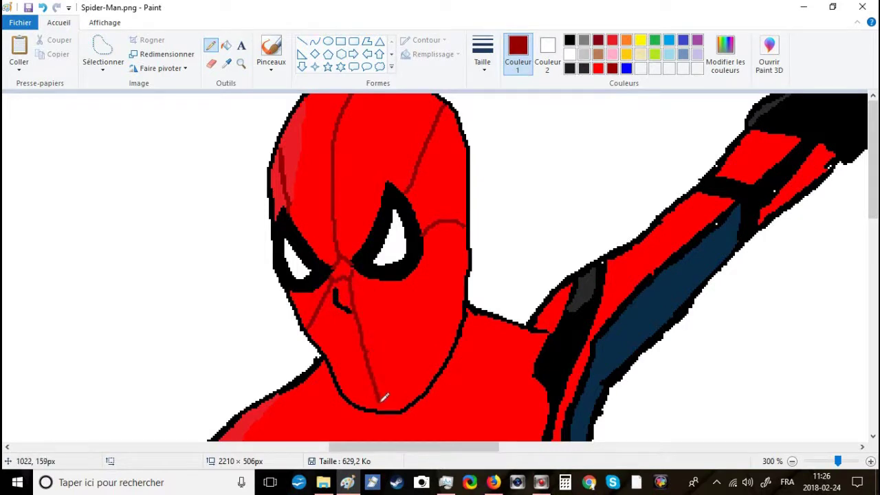
pyautogui.moveTo(399, 280); pyautogui.dragTo(462, 322)
pyautogui.moveTo(421, 256); pyautogui.dragTo(470, 282)
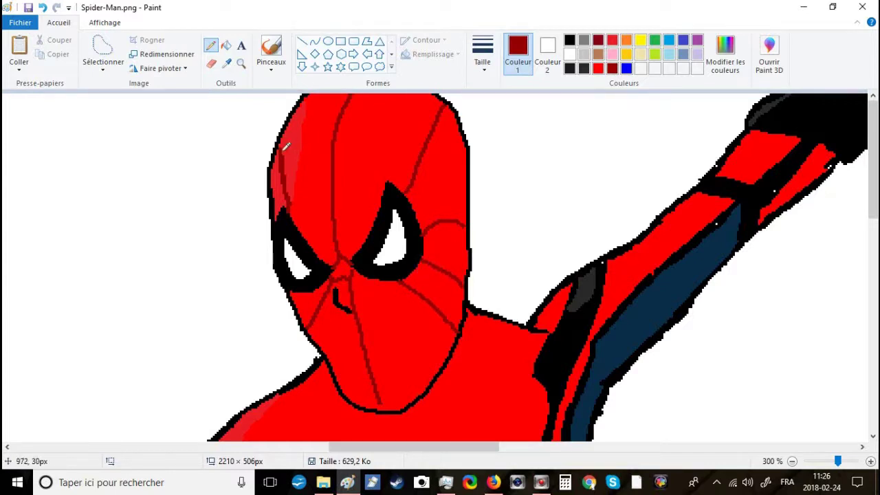
# Step: Link the mask's radiating lines with curved dark red cross threads over the forehead, cheeks and chin to complete the web
pyautogui.moveTo(284, 141)
pyautogui.mouseDown()
pyautogui.moveTo(330, 127)
pyautogui.moveTo(345, 110)
pyautogui.moveTo(386, 120)
pyautogui.moveTo(446, 112)
pyautogui.moveTo(438, 126)
pyautogui.moveTo(465, 212)
pyautogui.moveTo(451, 321)
pyautogui.moveTo(380, 409)
pyautogui.moveTo(383, 402)
pyautogui.moveTo(341, 360)
pyautogui.moveTo(332, 324)
pyautogui.mouseUp()
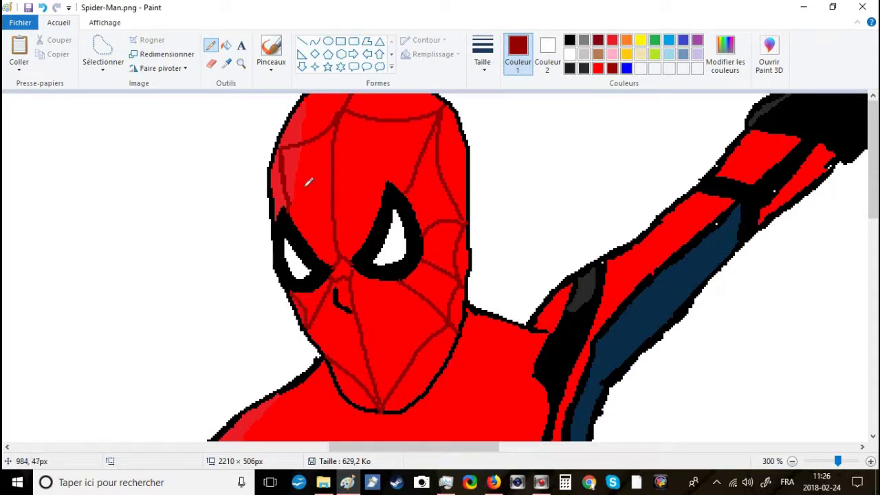
pyautogui.moveTo(287, 192)
pyautogui.mouseDown()
pyautogui.moveTo(315, 183)
pyautogui.moveTo(332, 162)
pyautogui.moveTo(383, 172)
pyautogui.moveTo(422, 164)
pyautogui.moveTo(418, 183)
pyautogui.moveTo(444, 209)
pyautogui.moveTo(435, 259)
pyautogui.moveTo(411, 300)
pyautogui.mouseUp()
pyautogui.click(371, 348)
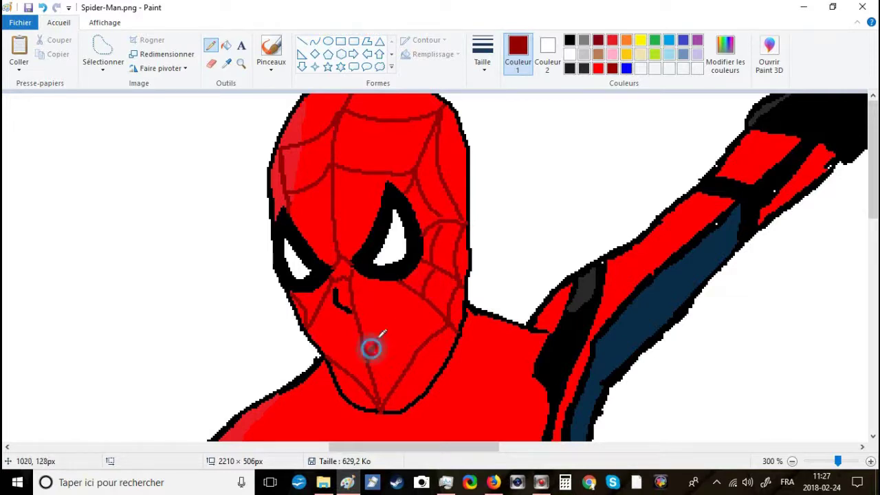
# Step: Redraw the web lines crossing the lighter shading strip on the mask's outer edge in the pure red custom colour
pyautogui.click(598, 68)
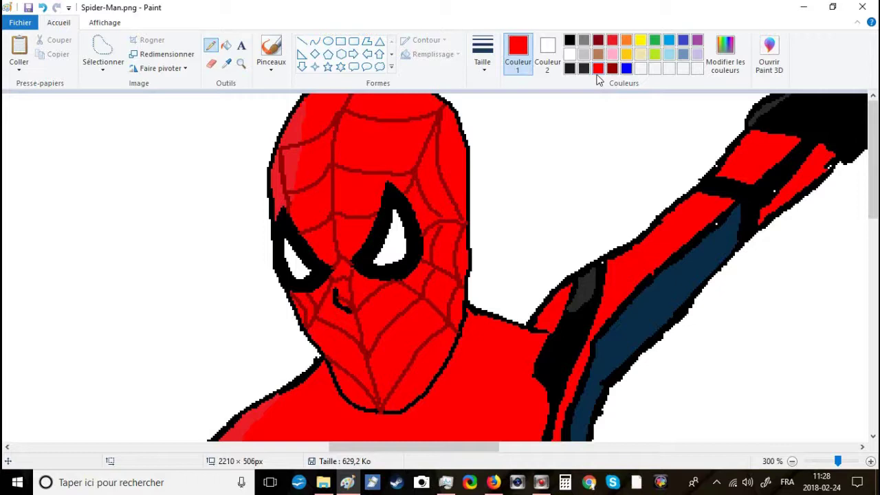
pyautogui.moveTo(300, 143); pyautogui.dragTo(282, 146)
pyautogui.click(280, 151)
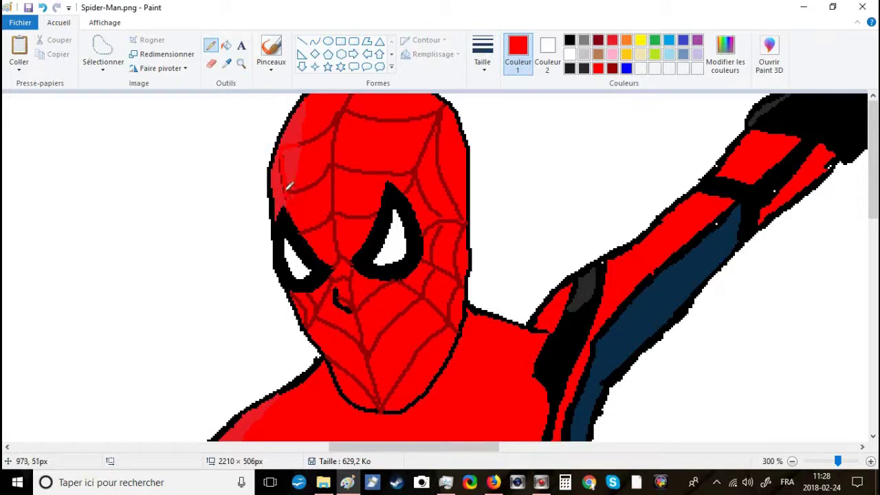
pyautogui.click(281, 158)
pyautogui.click(283, 154)
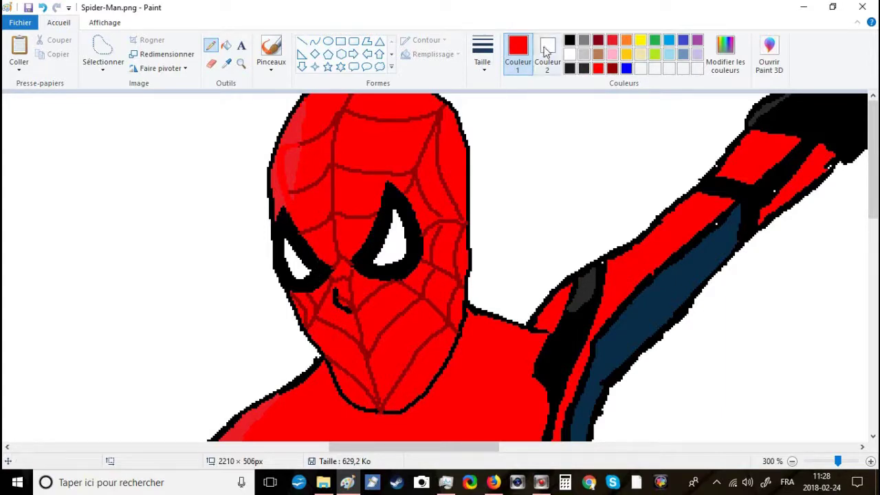
# Step: Save the drawing and draw two dark red web lines from the neck over the shoulder and chest, plus a pure red one on the shoulder's lighter shading
pyautogui.click(569, 39)
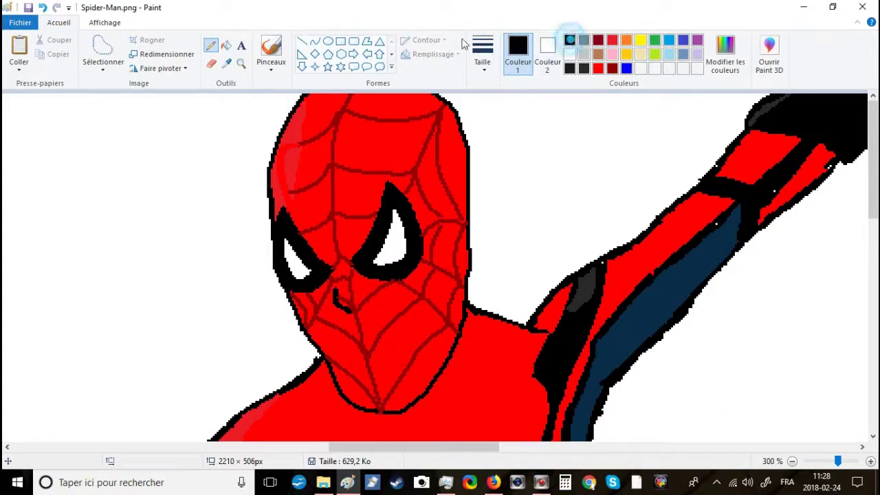
pyautogui.click(613, 68)
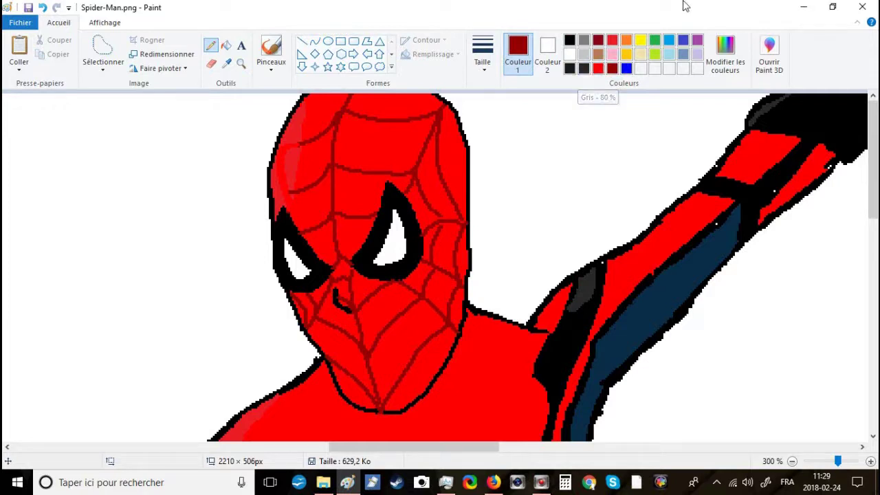
pyautogui.click(29, 8)
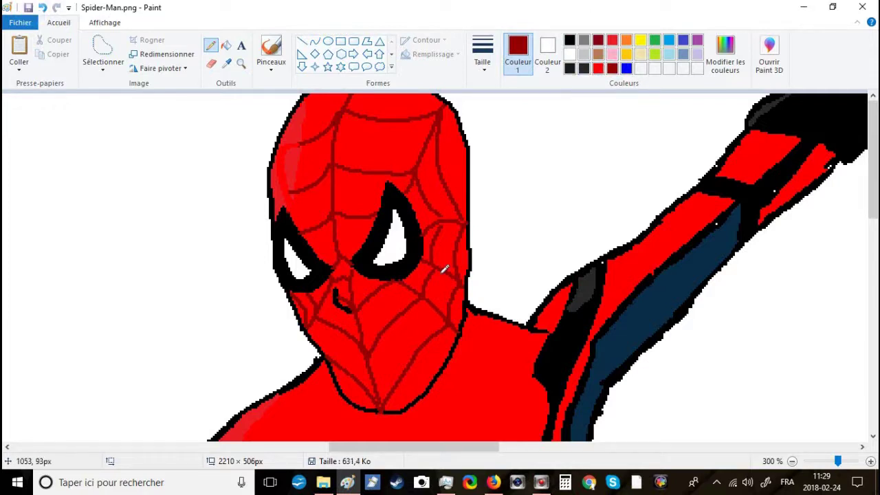
pyautogui.scroll(-5, 446, 268)
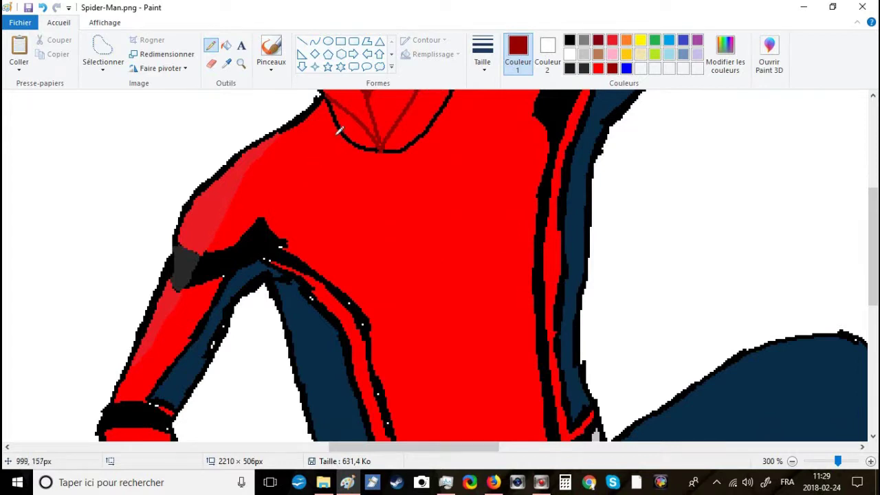
pyautogui.moveTo(336, 133); pyautogui.dragTo(246, 230)
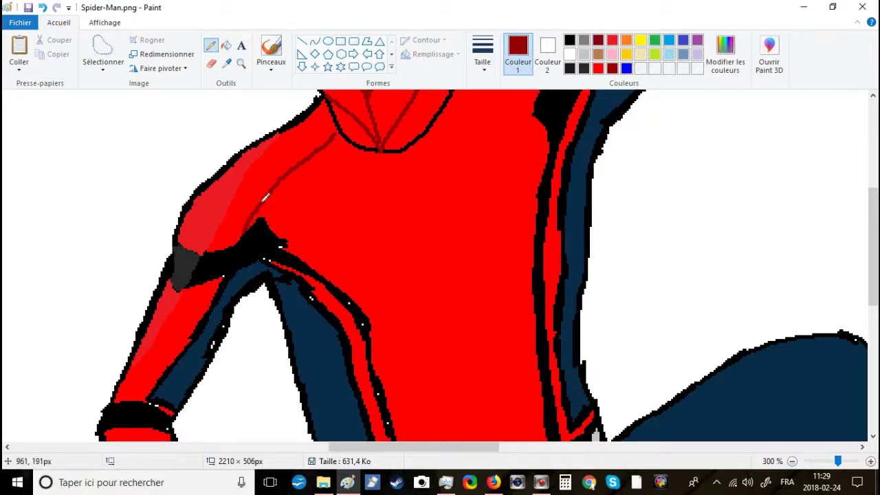
pyautogui.moveTo(365, 152)
pyautogui.mouseDown()
pyautogui.moveTo(327, 197)
pyautogui.moveTo(316, 255)
pyautogui.mouseUp()
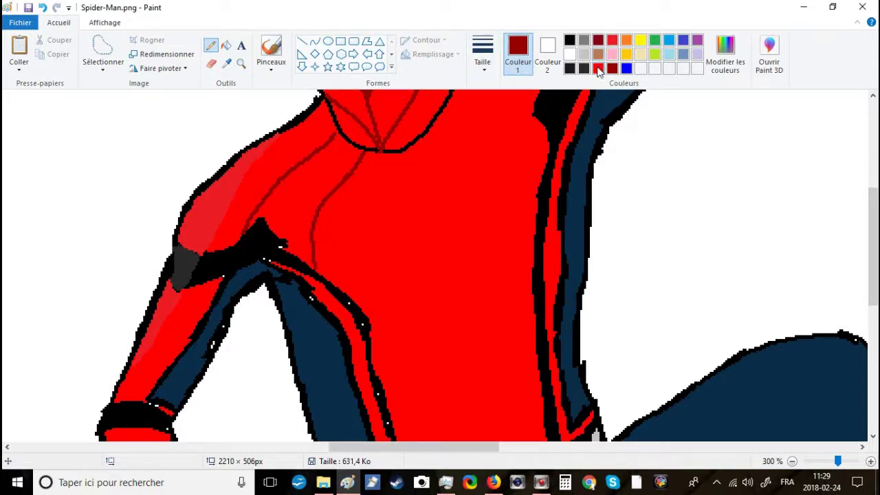
pyautogui.click(597, 69)
pyautogui.moveTo(203, 242); pyautogui.dragTo(214, 210)
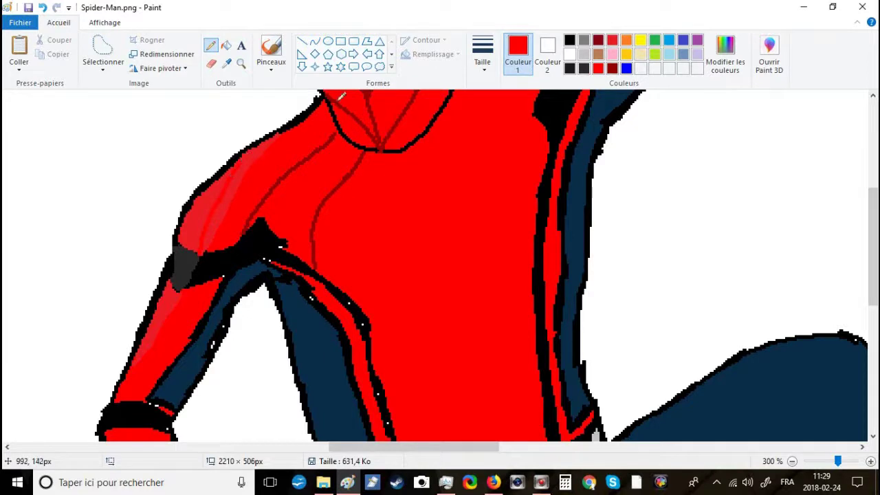
# Step: Draw the remaining dark red web lines fanning from the neck down the chest and towards the raised arm's shoulder
pyautogui.click(612, 69)
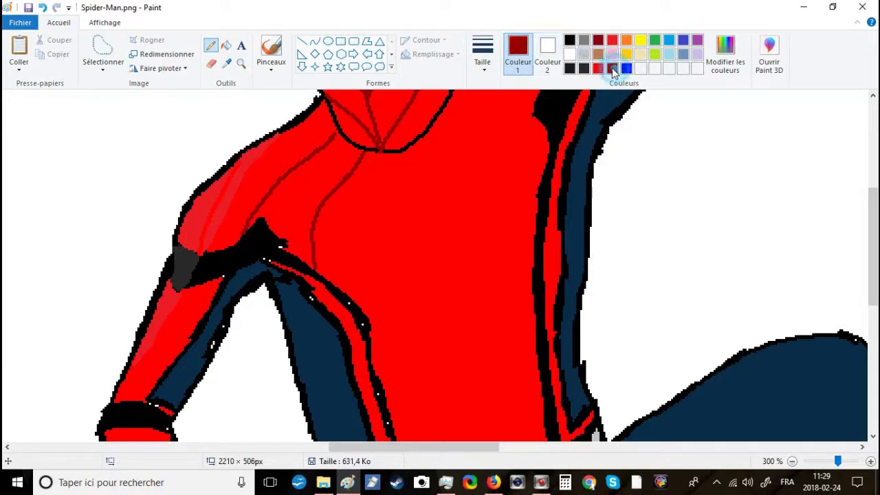
pyautogui.click(792, 462)
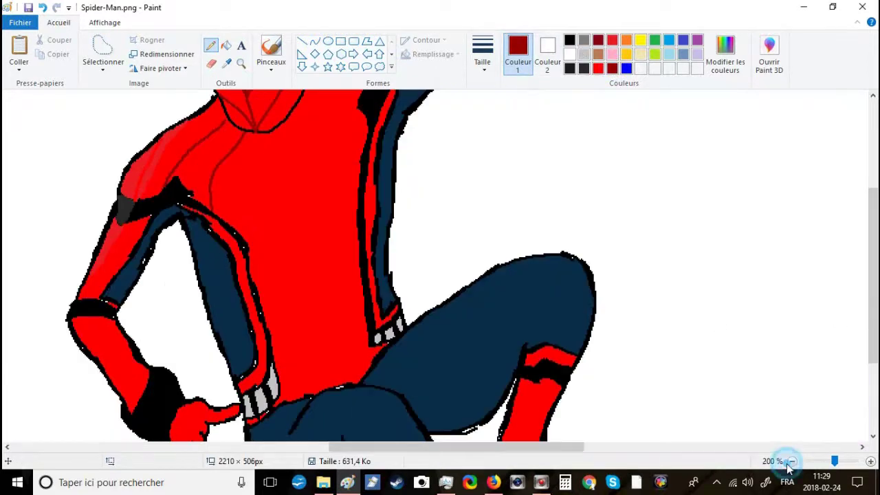
pyautogui.moveTo(579, 448)
pyautogui.mouseDown()
pyautogui.moveTo(350, 445)
pyautogui.moveTo(546, 451)
pyautogui.mouseUp()
pyautogui.scroll(2, 351, 447)
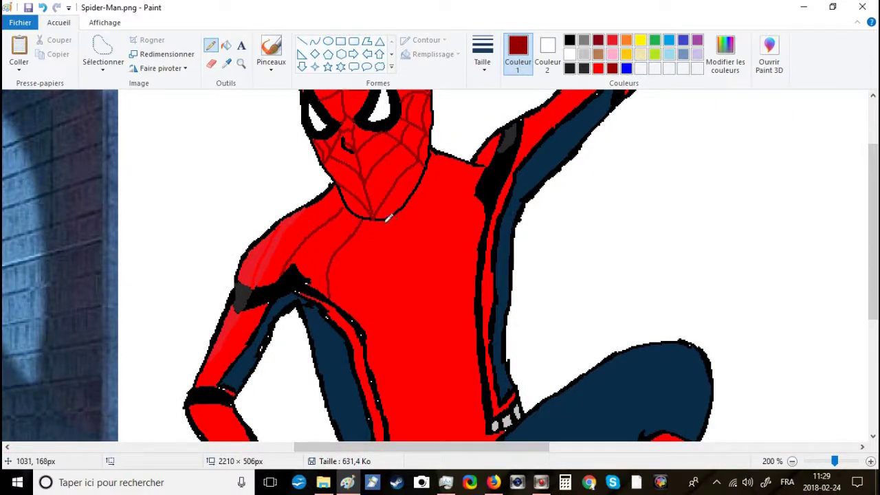
pyautogui.moveTo(387, 218)
pyautogui.mouseDown()
pyautogui.moveTo(369, 256)
pyautogui.moveTo(367, 317)
pyautogui.mouseUp()
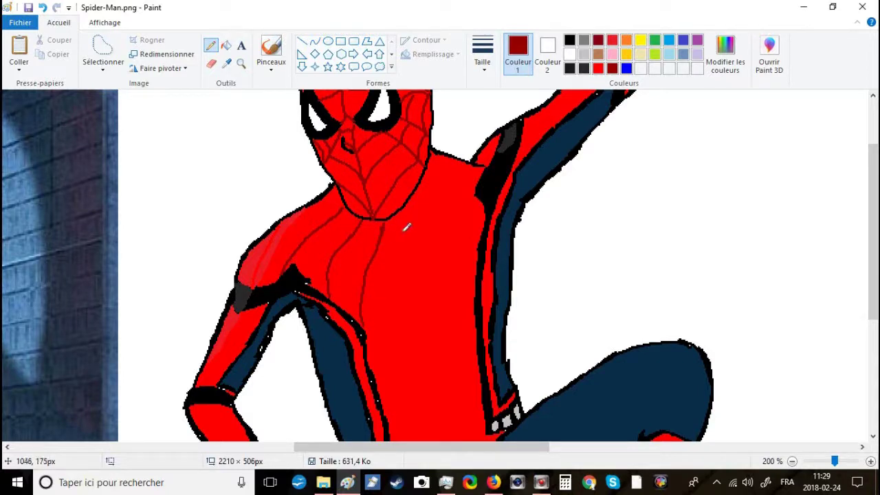
pyautogui.moveTo(397, 217); pyautogui.dragTo(397, 424)
pyautogui.moveTo(411, 209)
pyautogui.mouseDown()
pyautogui.moveTo(434, 267)
pyautogui.moveTo(462, 418)
pyautogui.mouseUp()
pyautogui.moveTo(422, 193)
pyautogui.mouseDown()
pyautogui.moveTo(450, 232)
pyautogui.moveTo(472, 342)
pyautogui.mouseUp()
pyautogui.moveTo(426, 182)
pyautogui.mouseDown()
pyautogui.moveTo(457, 205)
pyautogui.moveTo(475, 262)
pyautogui.mouseUp()
pyautogui.moveTo(434, 166); pyautogui.dragTo(475, 200)
pyautogui.moveTo(436, 170); pyautogui.dragTo(421, 194)
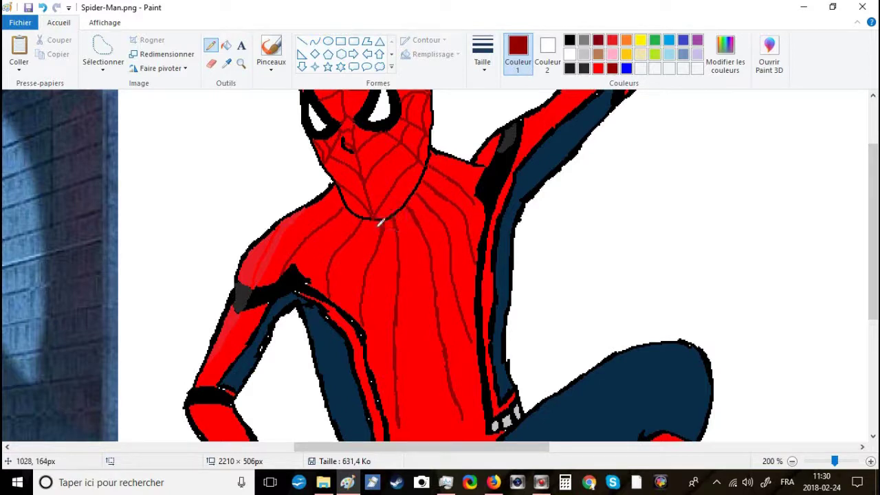
# Step: Join the central chest line to the neck and add curved dark red cross threads over the lowered arm's shoulder
pyautogui.click(382, 227)
pyautogui.click(316, 220)
pyautogui.click(297, 234)
pyautogui.click(275, 252)
pyautogui.click(271, 259)
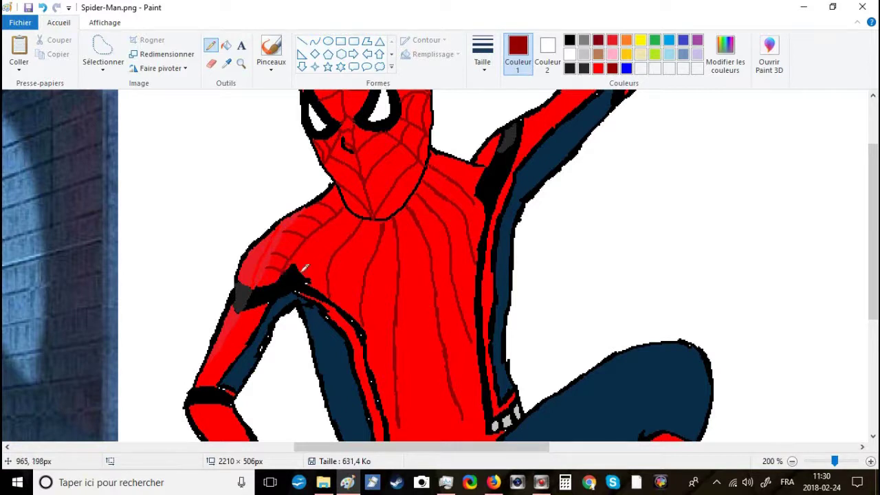
pyautogui.click(339, 211)
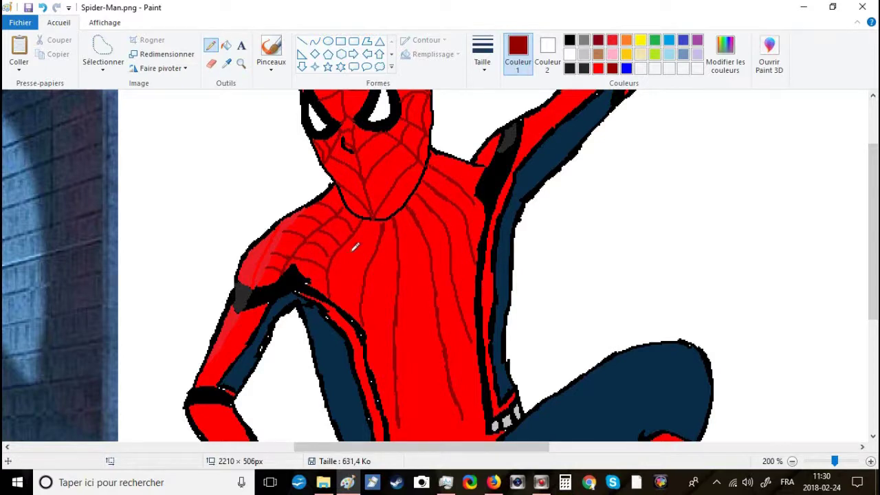
# Step: Link the web lines on the lowered-arm side of the chest with rows of curved dark red cross threads
pyautogui.moveTo(328, 270)
pyautogui.mouseDown()
pyautogui.moveTo(365, 279)
pyautogui.moveTo(364, 261)
pyautogui.moveTo(334, 257)
pyautogui.moveTo(372, 249)
pyautogui.moveTo(377, 230)
pyautogui.mouseUp()
pyautogui.click(354, 295)
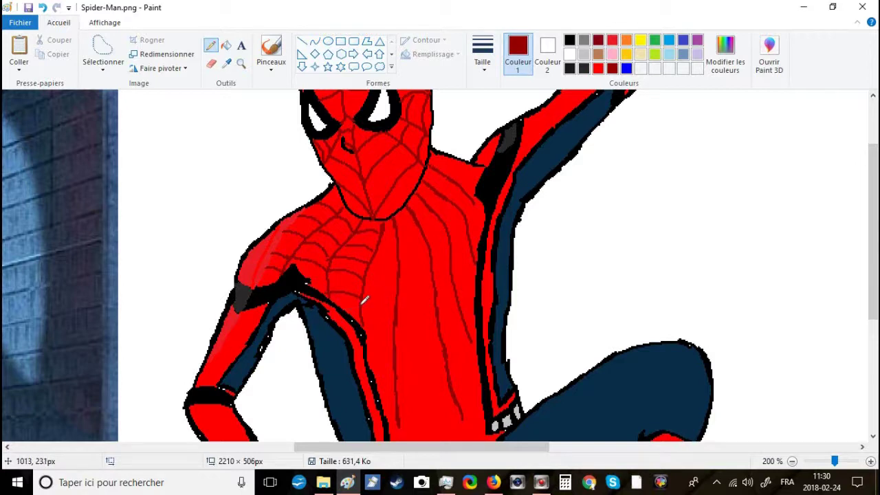
pyautogui.click(375, 259)
pyautogui.click(382, 242)
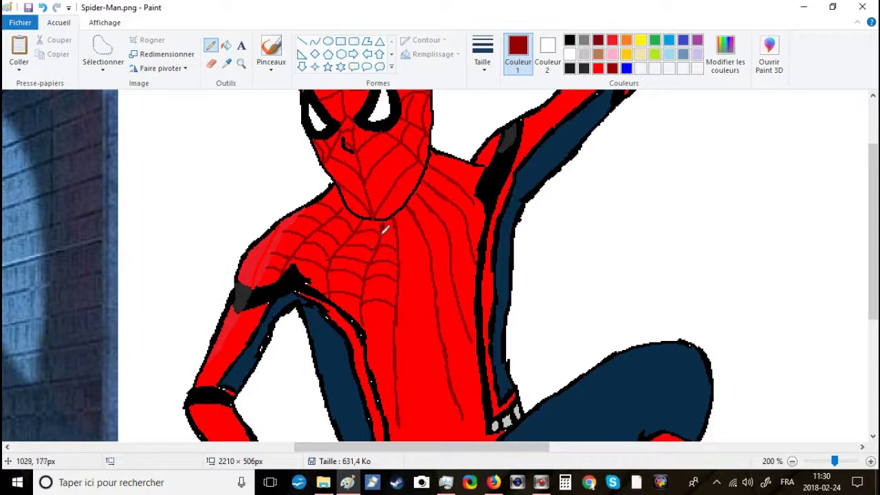
# Step: Continue the dark red cross threads over the upper chest from the centre line to the raised arm's shoulder
pyautogui.click(407, 222)
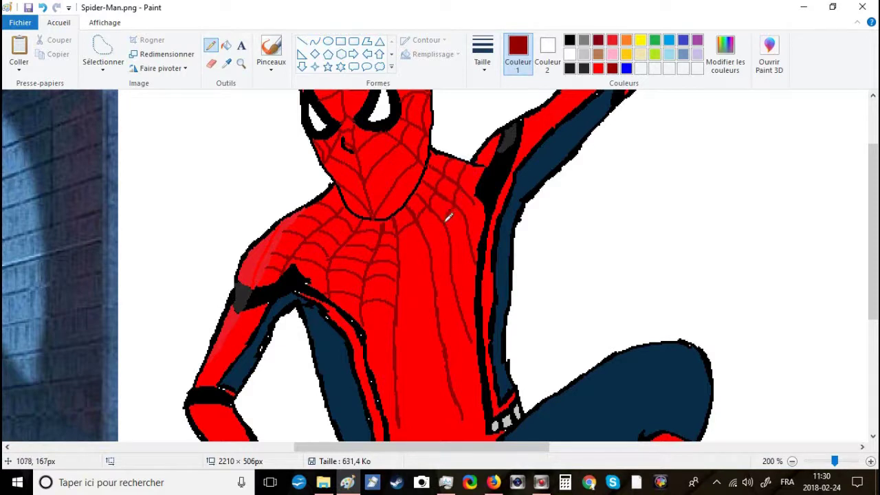
pyautogui.moveTo(399, 265)
pyautogui.mouseDown()
pyautogui.moveTo(431, 266)
pyautogui.moveTo(479, 216)
pyautogui.mouseUp()
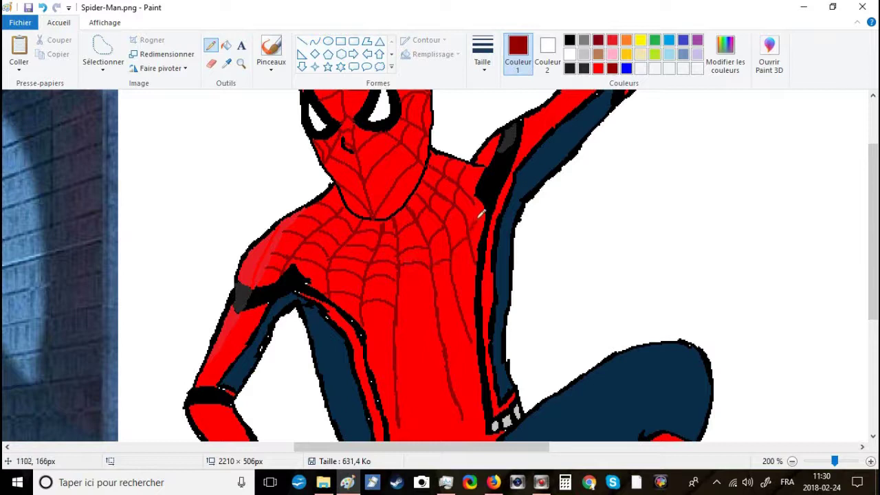
pyautogui.click(482, 205)
pyautogui.click(404, 301)
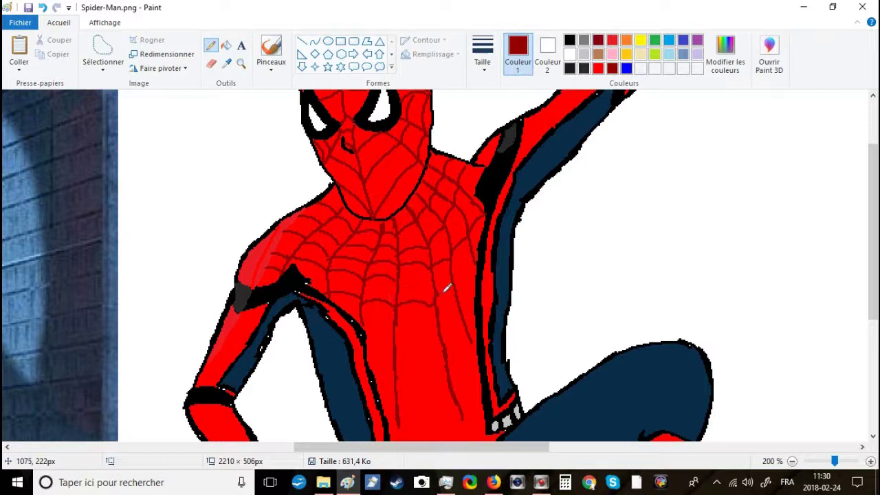
pyautogui.click(468, 264)
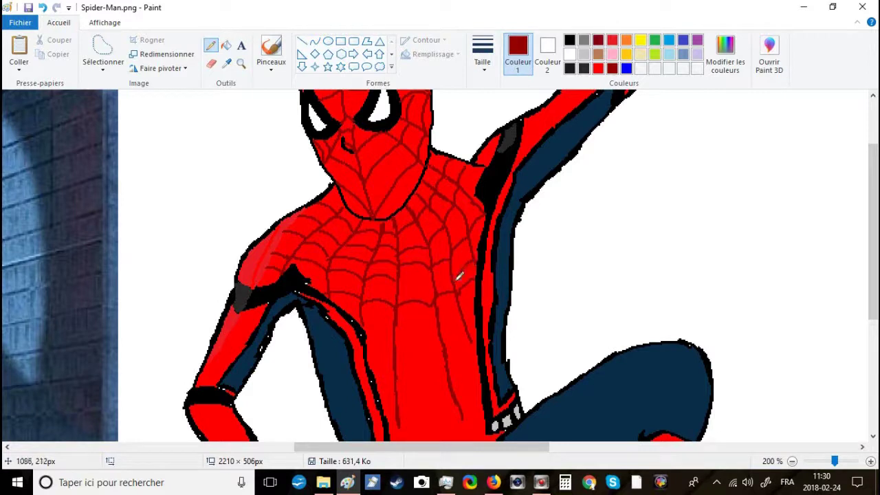
pyautogui.click(408, 278)
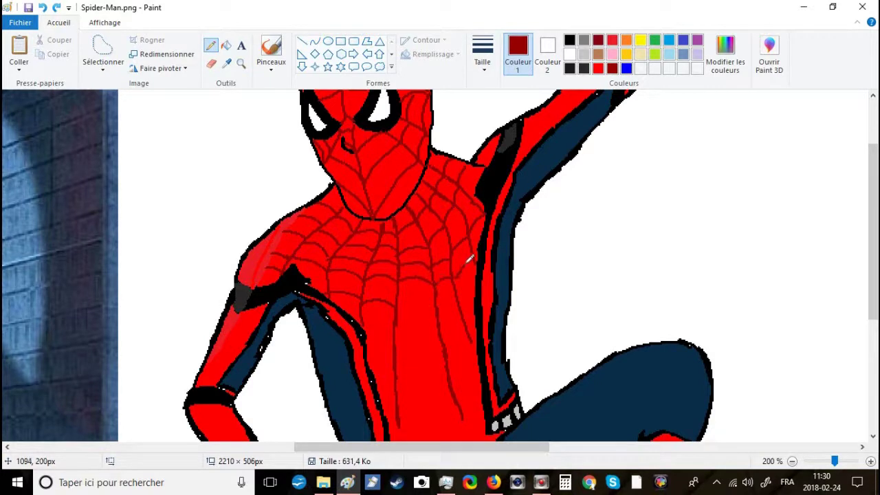
# Step: Add three more rows of curved dark red cross threads across the lower chest and upper abdomen
pyautogui.click(402, 303)
pyautogui.click(395, 331)
pyautogui.click(403, 335)
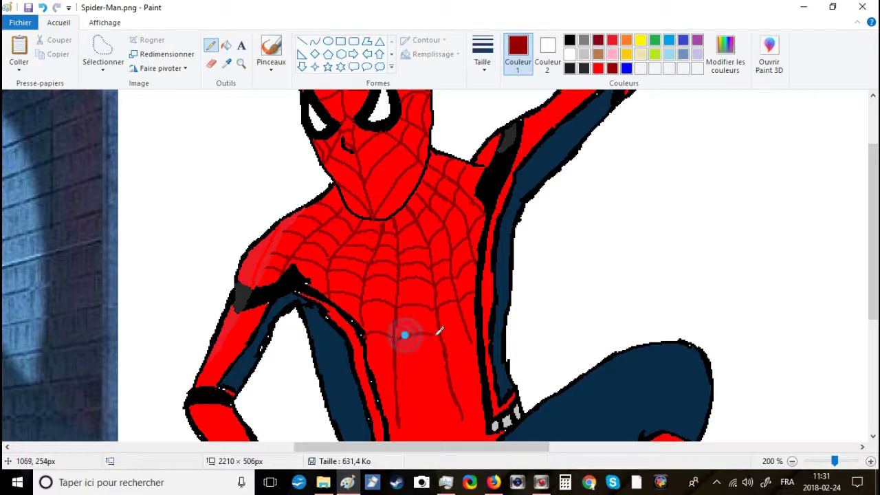
pyautogui.click(446, 337)
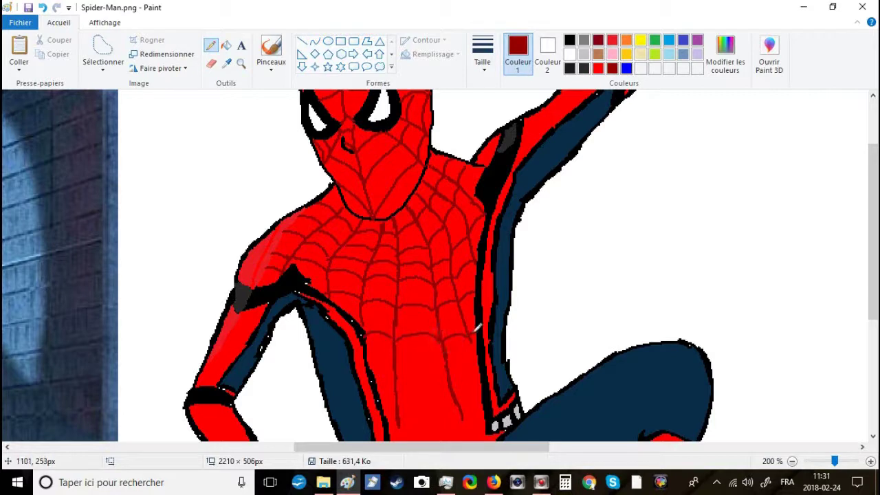
pyautogui.moveTo(474, 361)
pyautogui.mouseDown()
pyautogui.moveTo(449, 373)
pyautogui.moveTo(408, 372)
pyautogui.mouseUp()
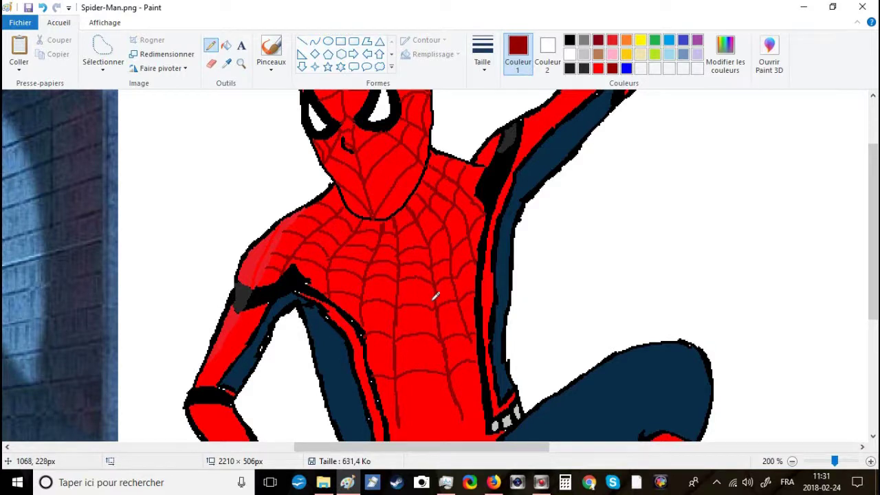
# Step: Extend the two central web lines down to the waist and join them with dark red cross threads over the belly
pyautogui.scroll(-3, 445, 297)
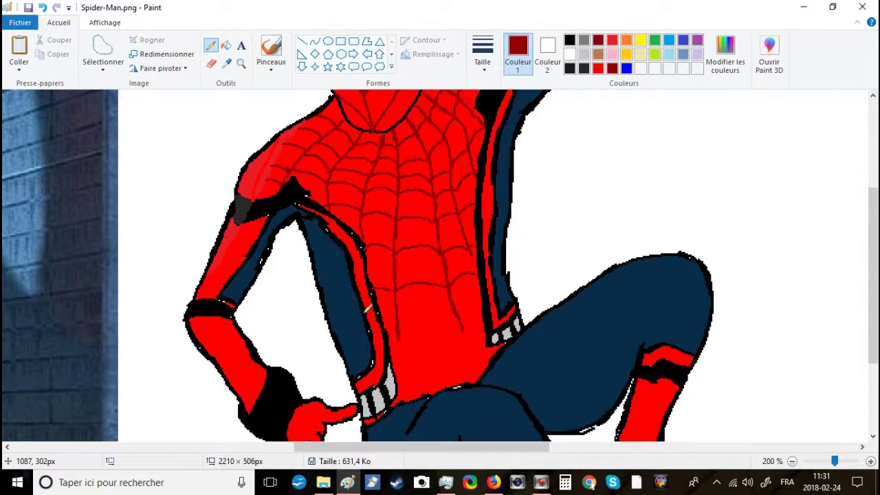
pyautogui.moveTo(392, 316); pyautogui.dragTo(383, 315)
pyautogui.click(465, 314)
pyautogui.moveTo(399, 337); pyautogui.dragTo(411, 398)
pyautogui.moveTo(462, 333); pyautogui.dragTo(473, 372)
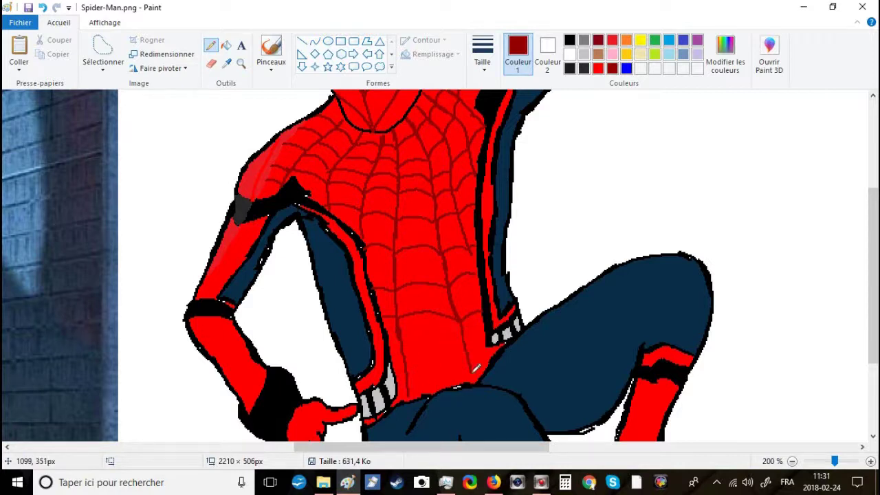
pyautogui.moveTo(404, 353)
pyautogui.mouseDown()
pyautogui.moveTo(433, 337)
pyautogui.moveTo(484, 338)
pyautogui.mouseUp()
pyautogui.moveTo(404, 353); pyautogui.dragTo(391, 354)
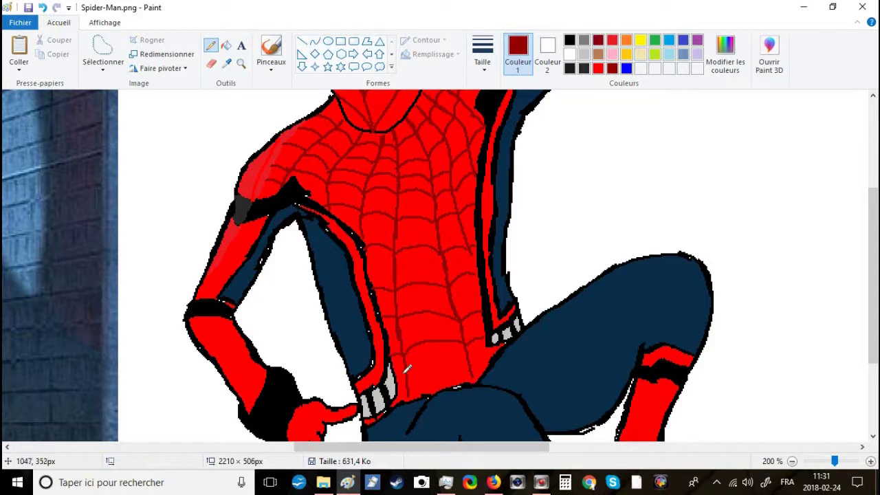
pyautogui.click(399, 376)
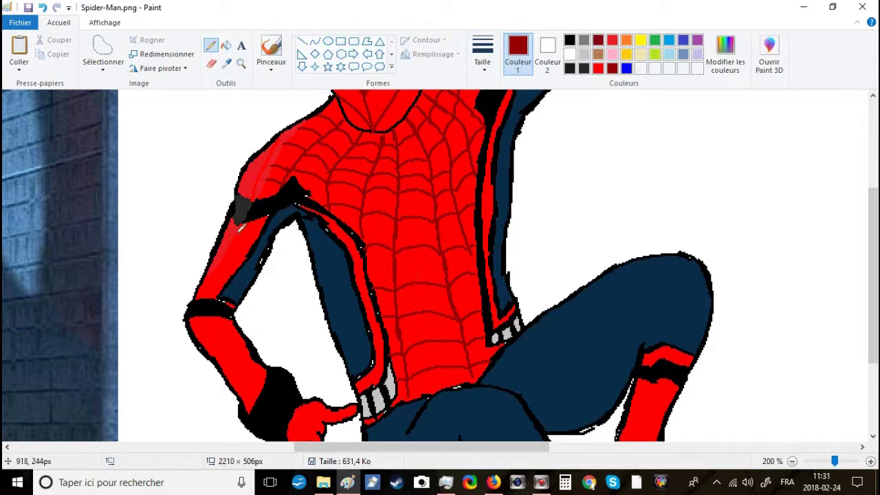
# Step: Draw dark red lengthwise web lines and cross threads on the lowered arm's upper arm and forearm
pyautogui.click(243, 225)
pyautogui.moveTo(245, 233)
pyautogui.mouseDown()
pyautogui.moveTo(259, 233)
pyautogui.moveTo(229, 256)
pyautogui.moveTo(232, 276)
pyautogui.mouseUp()
pyautogui.moveTo(211, 319)
pyautogui.mouseDown()
pyautogui.moveTo(243, 378)
pyautogui.moveTo(257, 379)
pyautogui.mouseUp()
pyautogui.moveTo(221, 319); pyautogui.dragTo(259, 378)
pyautogui.moveTo(195, 341)
pyautogui.mouseDown()
pyautogui.moveTo(232, 328)
pyautogui.moveTo(238, 343)
pyautogui.moveTo(216, 360)
pyautogui.moveTo(228, 366)
pyautogui.mouseUp()
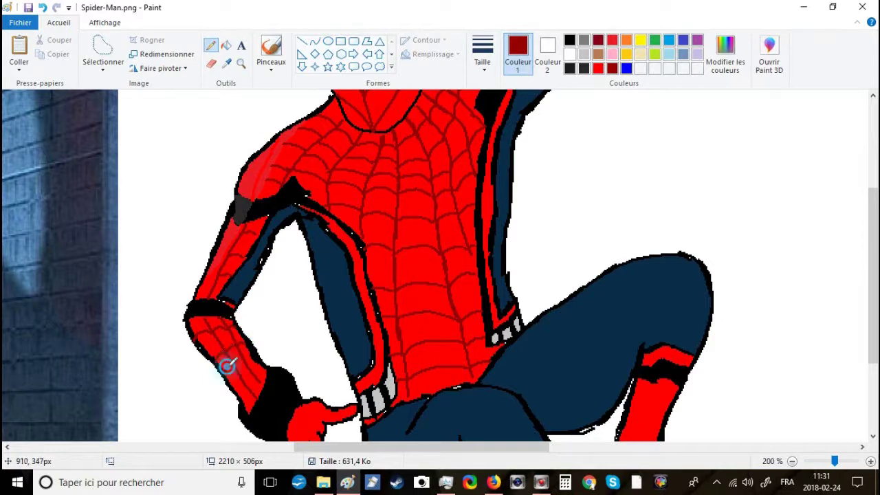
pyautogui.click(241, 387)
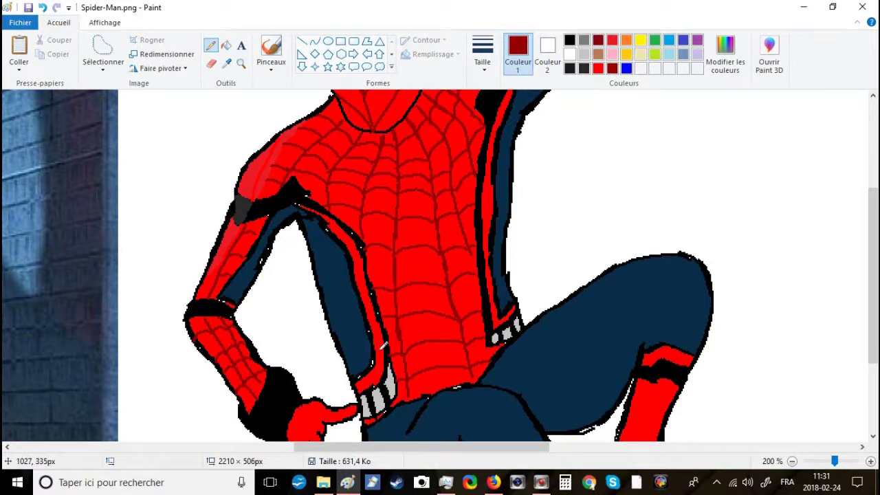
# Step: Draw short dark red web lines across the fingers and thumb of the lowered hand
pyautogui.scroll(-3, 383, 346)
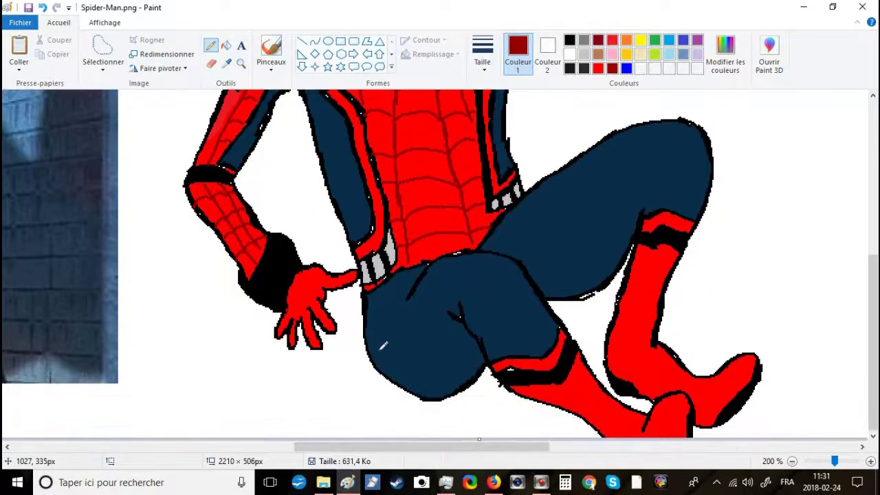
pyautogui.click(283, 328)
pyautogui.click(281, 321)
pyautogui.click(290, 316)
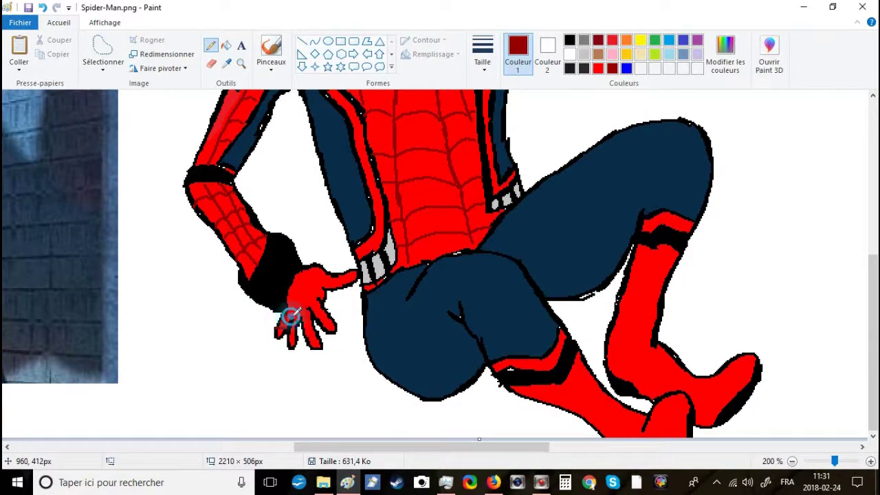
pyautogui.click(293, 342)
pyautogui.click(295, 331)
pyautogui.click(296, 325)
pyautogui.click(314, 319)
pyautogui.click(307, 334)
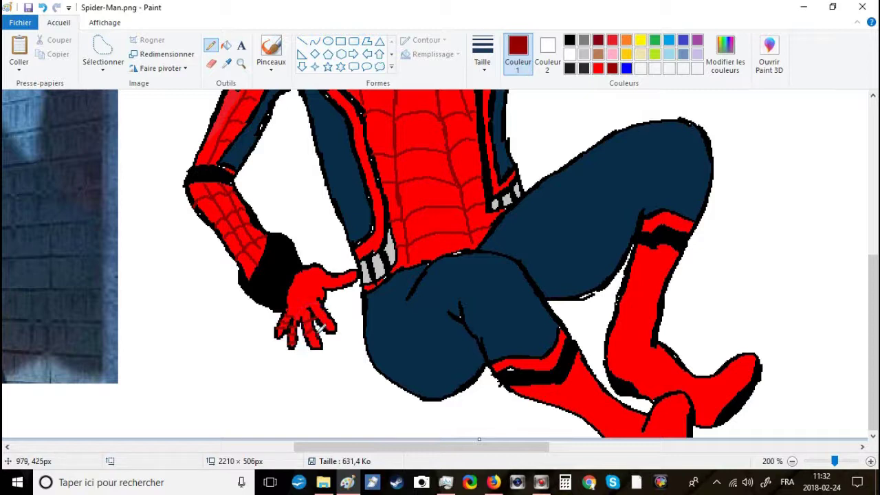
pyautogui.click(313, 306)
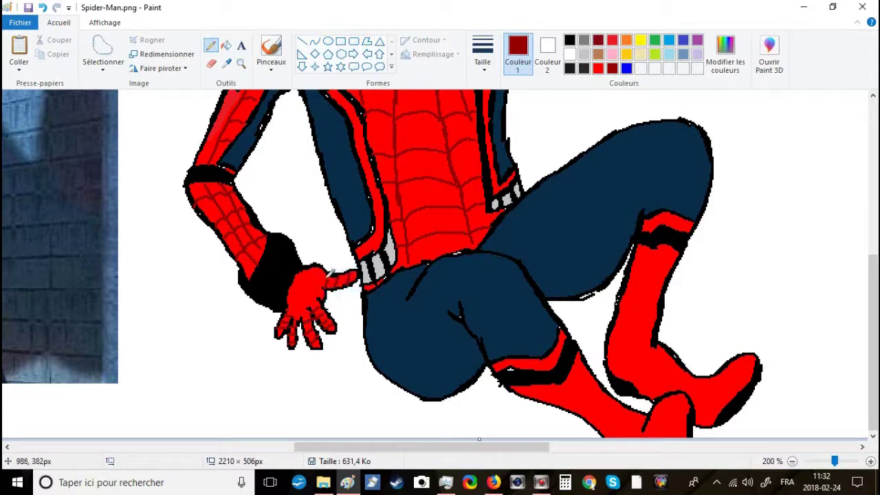
# Step: Cover the lowered hand's palm with crossing dark red web lines and finish the forearm web near the wrist
pyautogui.moveTo(295, 317); pyautogui.dragTo(291, 287)
pyautogui.click(303, 294)
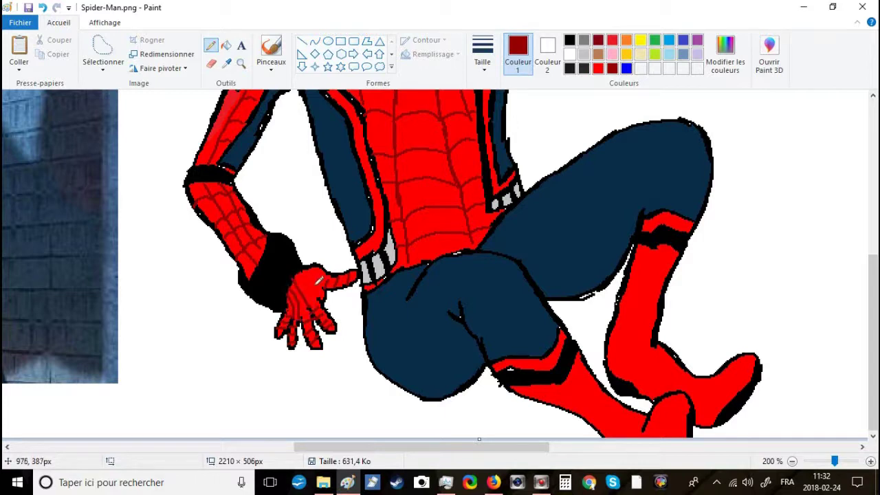
pyautogui.click(309, 282)
pyautogui.click(292, 308)
pyautogui.click(293, 292)
pyautogui.click(318, 277)
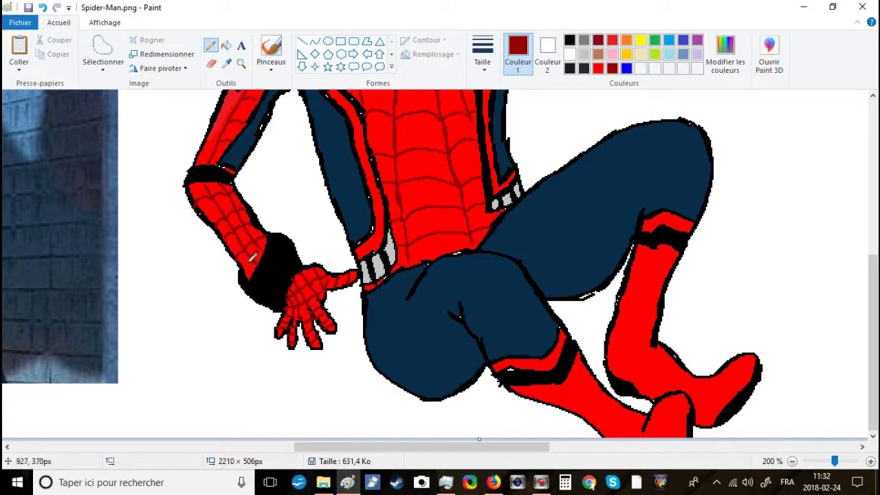
pyautogui.click(264, 246)
# Step: Draw the web lines crossing the lighter shading on the lowered arm's shoulder and upper arm in pure red
pyautogui.scroll(3, 626, 241)
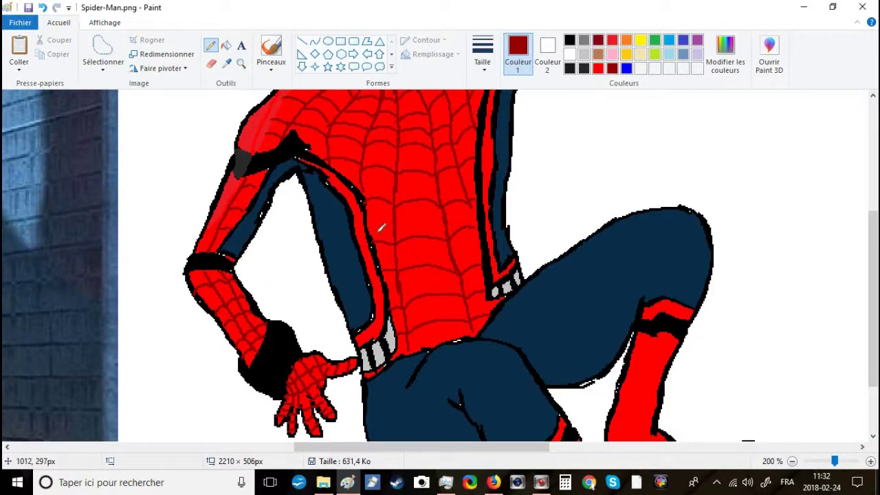
pyautogui.click(598, 69)
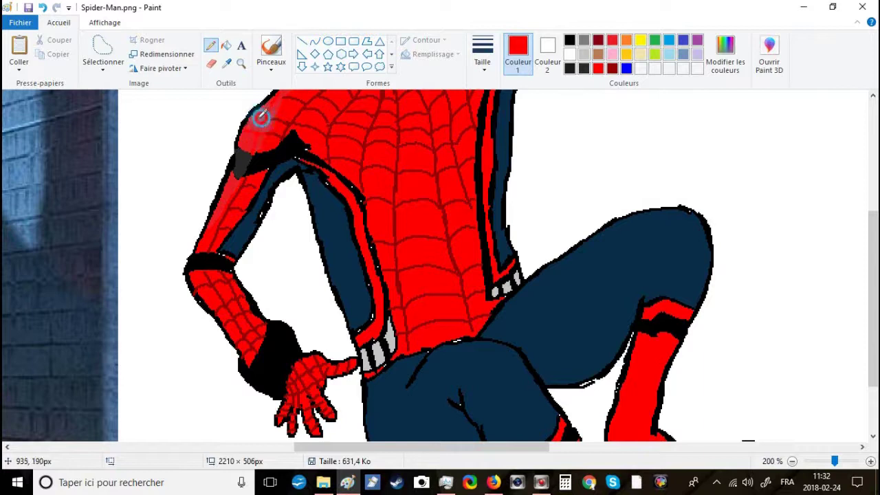
pyautogui.click(228, 183)
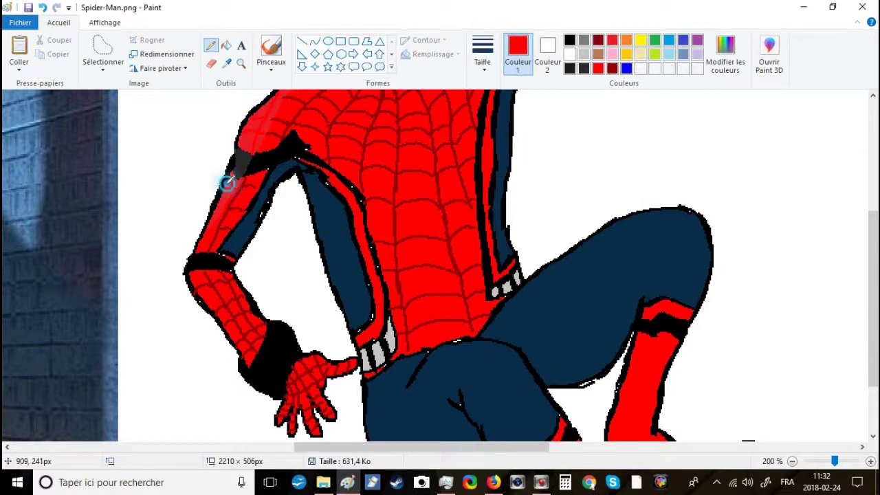
pyautogui.click(220, 202)
pyautogui.moveTo(219, 203)
pyautogui.mouseDown()
pyautogui.moveTo(219, 214)
pyautogui.moveTo(206, 216)
pyautogui.mouseUp()
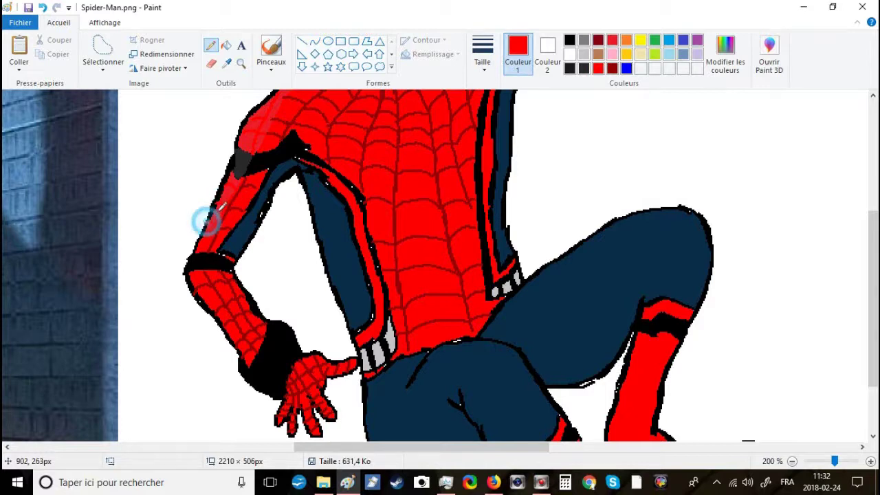
# Step: Retouch the outline of the lowered arm, hand and fingers in black where web strokes cross it
pyautogui.click(572, 38)
pyautogui.moveTo(220, 196); pyautogui.dragTo(211, 211)
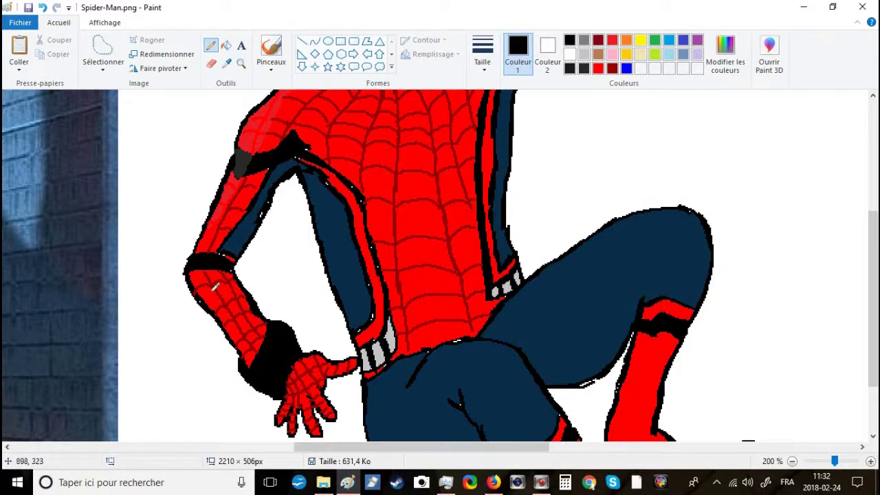
pyautogui.click(196, 293)
pyautogui.click(236, 354)
pyautogui.click(292, 361)
pyautogui.click(277, 410)
pyautogui.click(285, 414)
pyautogui.click(295, 429)
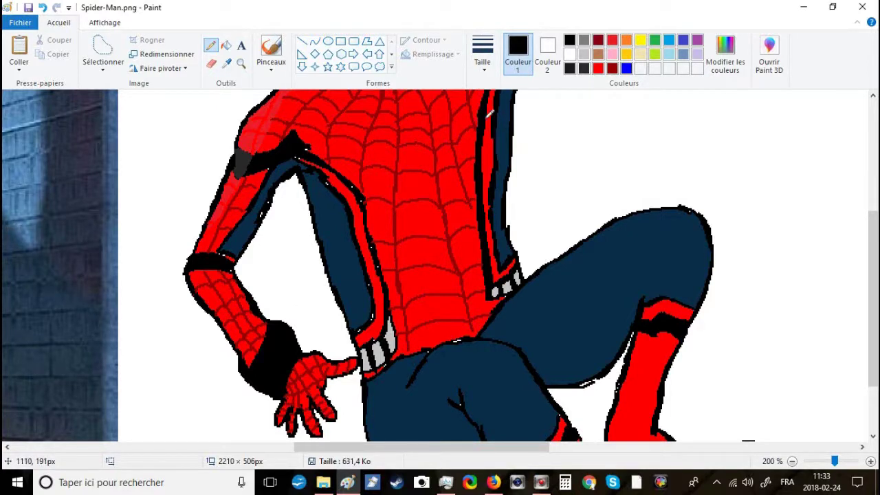
# Step: Draw dark red lengthwise web lines and cross threads on the raised arm from the shoulder to the black elbow band
pyautogui.click(613, 69)
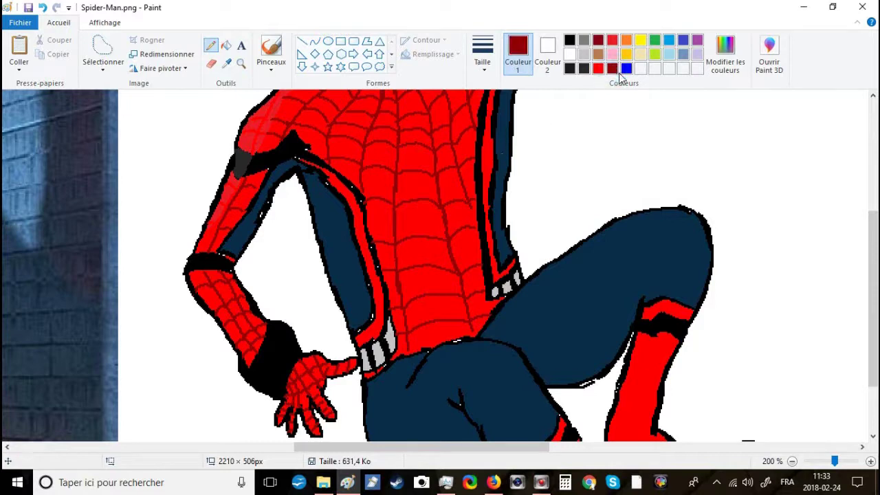
pyautogui.scroll(3, 713, 104)
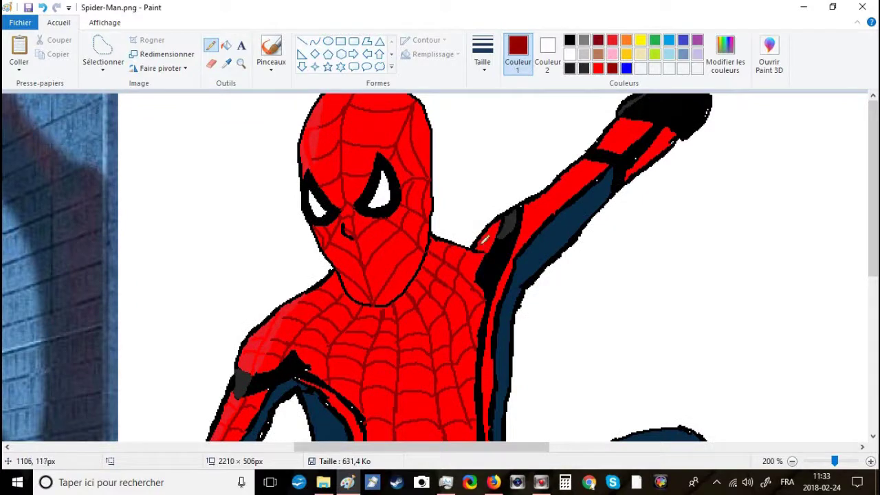
pyautogui.moveTo(477, 240)
pyautogui.mouseDown()
pyautogui.moveTo(492, 225)
pyautogui.moveTo(491, 241)
pyautogui.moveTo(565, 194)
pyautogui.mouseUp()
pyautogui.click(537, 201)
pyautogui.click(527, 236)
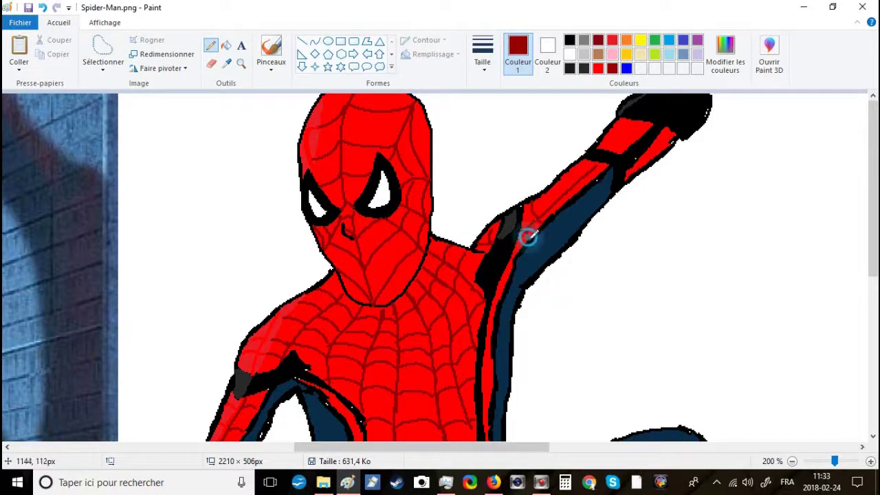
pyautogui.click(556, 193)
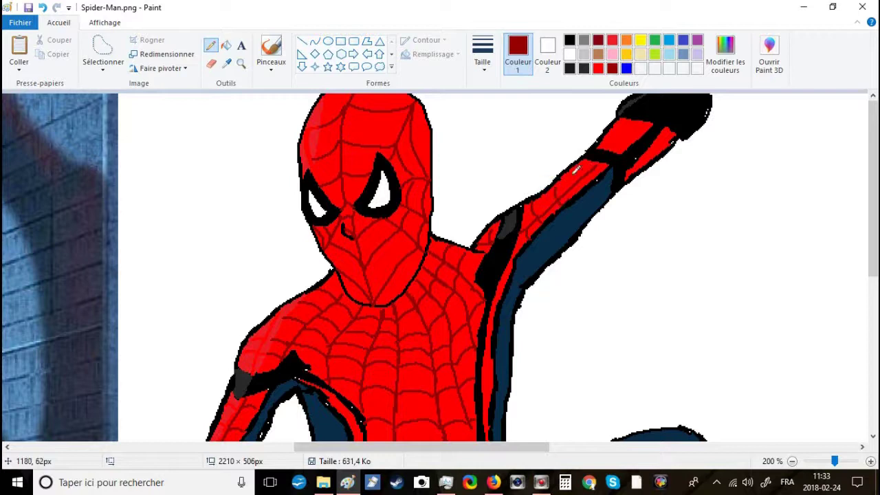
pyautogui.click(572, 182)
pyautogui.click(584, 170)
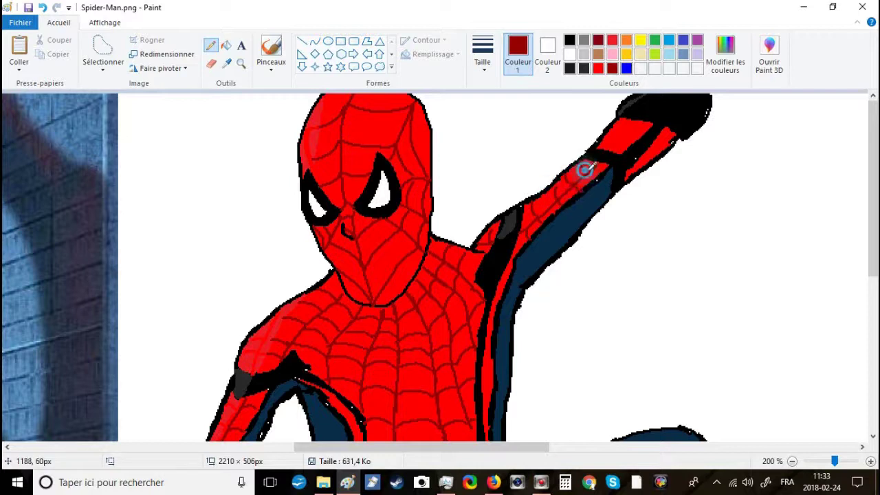
# Step: Draw dark red web lines on the red forearm sections of the raised arm between the elbow band and the black glove
pyautogui.moveTo(606, 147)
pyautogui.mouseDown()
pyautogui.moveTo(641, 120)
pyautogui.moveTo(630, 127)
pyautogui.mouseUp()
pyautogui.click(614, 138)
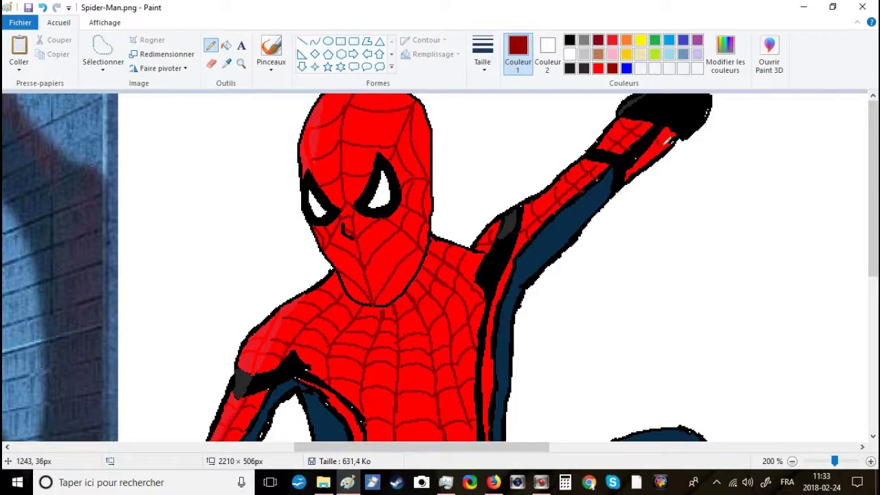
pyautogui.moveTo(647, 158); pyautogui.dragTo(644, 147)
# Step: Draw dark red lengthwise lines and cross threads on the front leg's red boot, from the black knee band to the foot
pyautogui.scroll(-5, 566, 236)
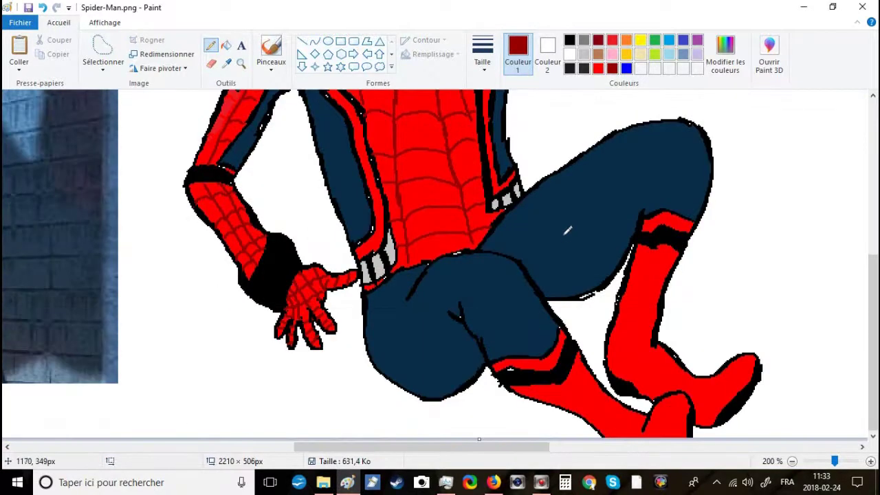
pyautogui.moveTo(575, 372); pyautogui.dragTo(593, 391)
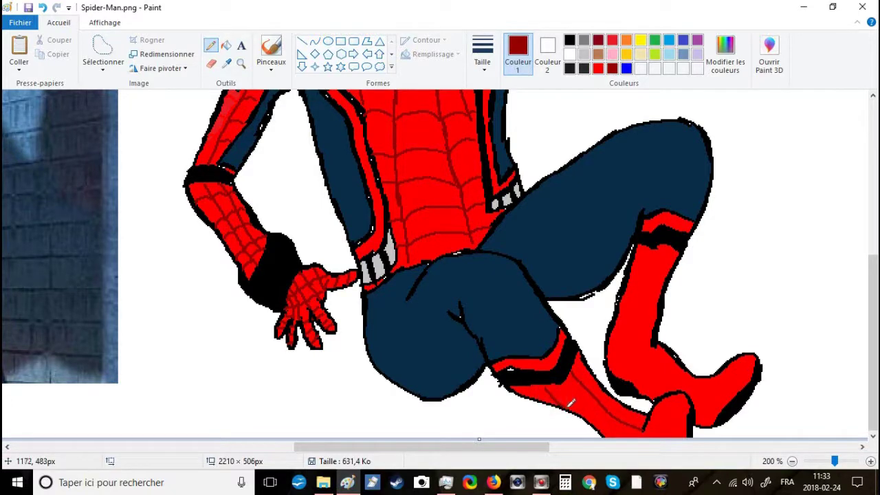
pyautogui.moveTo(550, 385)
pyautogui.mouseDown()
pyautogui.moveTo(536, 396)
pyautogui.moveTo(588, 372)
pyautogui.moveTo(595, 401)
pyautogui.moveTo(586, 408)
pyautogui.mouseUp()
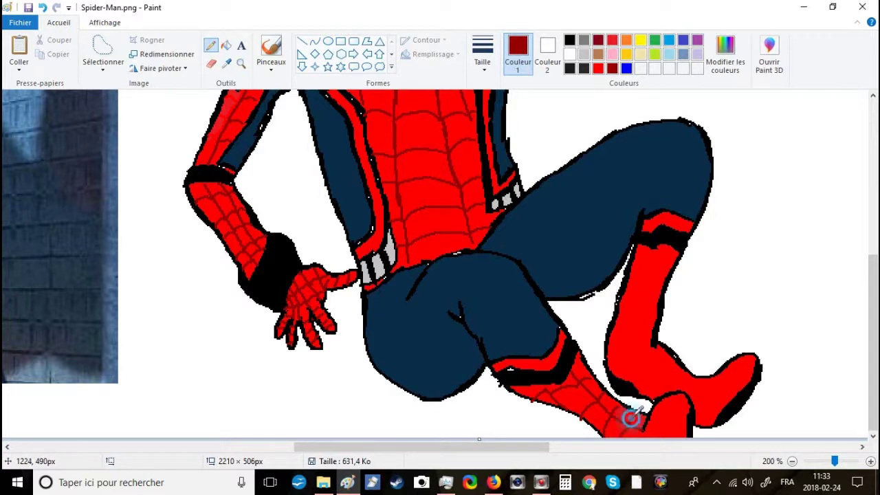
pyautogui.moveTo(679, 395); pyautogui.dragTo(662, 436)
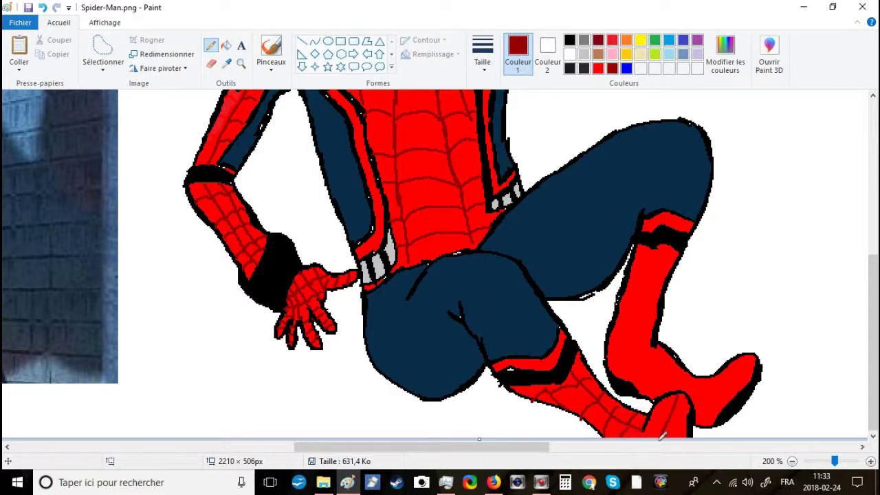
pyautogui.click(672, 408)
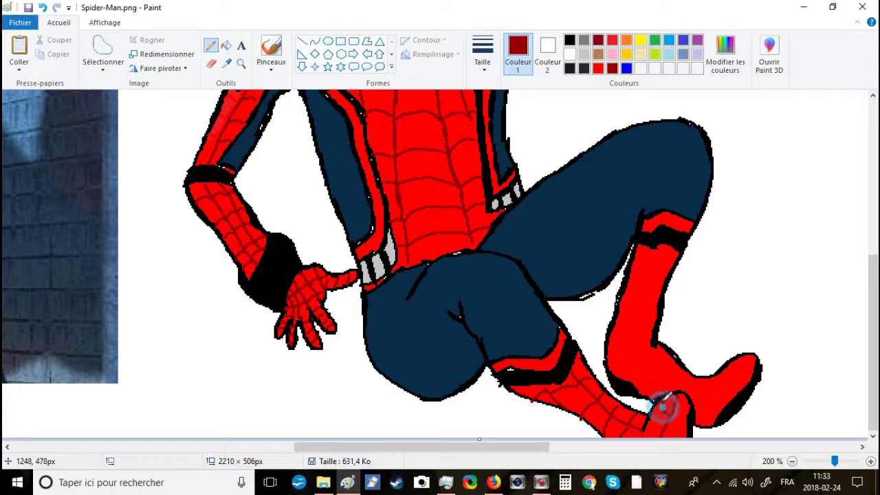
pyautogui.moveTo(655, 421); pyautogui.dragTo(671, 437)
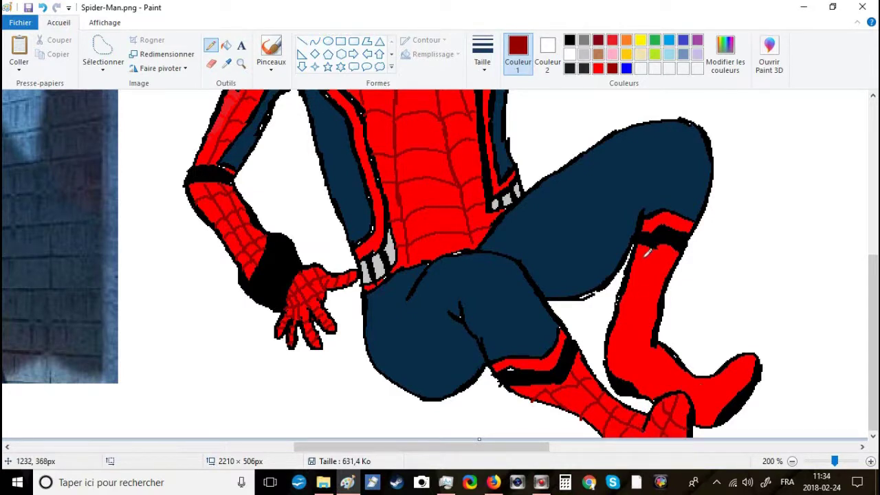
# Step: Cover the rear leg's red shin and ankle with dark red lengthwise web lines and cross threads
pyautogui.moveTo(627, 315); pyautogui.dragTo(621, 362)
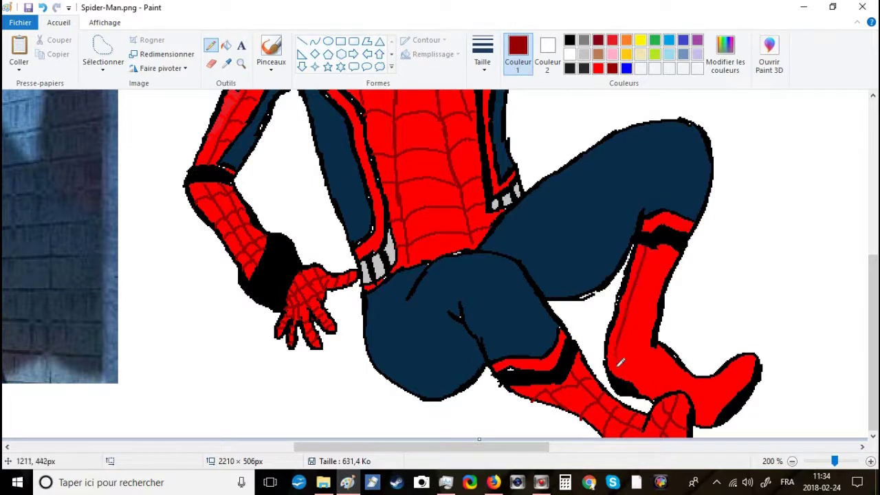
pyautogui.moveTo(660, 252); pyautogui.dragTo(631, 358)
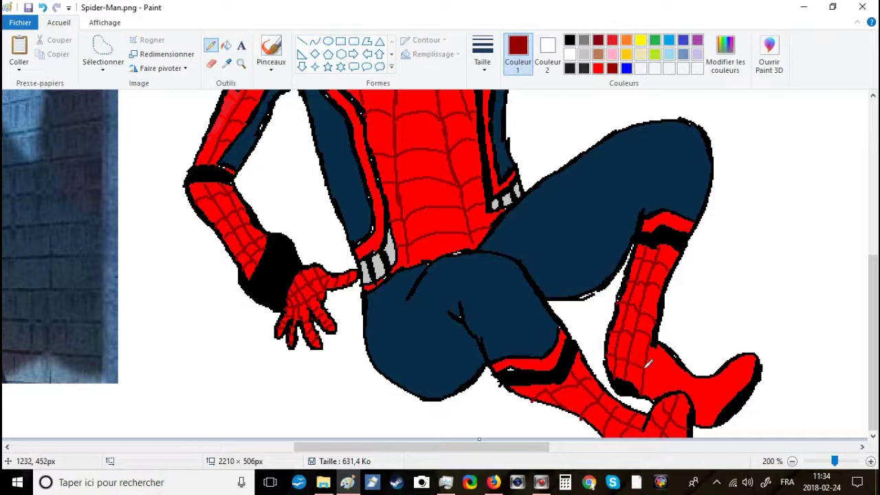
pyautogui.moveTo(666, 344); pyautogui.dragTo(667, 393)
pyautogui.moveTo(679, 367)
pyautogui.mouseDown()
pyautogui.moveTo(685, 388)
pyautogui.moveTo(680, 381)
pyautogui.mouseUp()
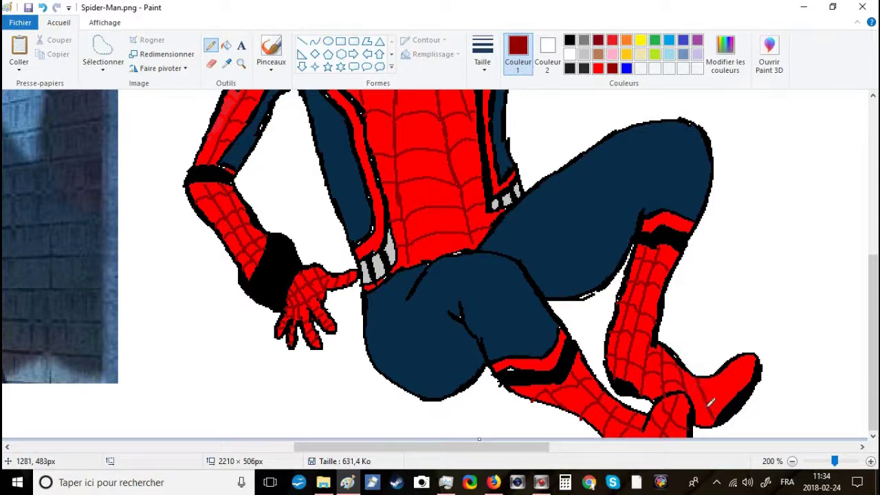
# Step: Continue the dark red web pattern over the rear leg's foot up to the toe
pyautogui.click(714, 384)
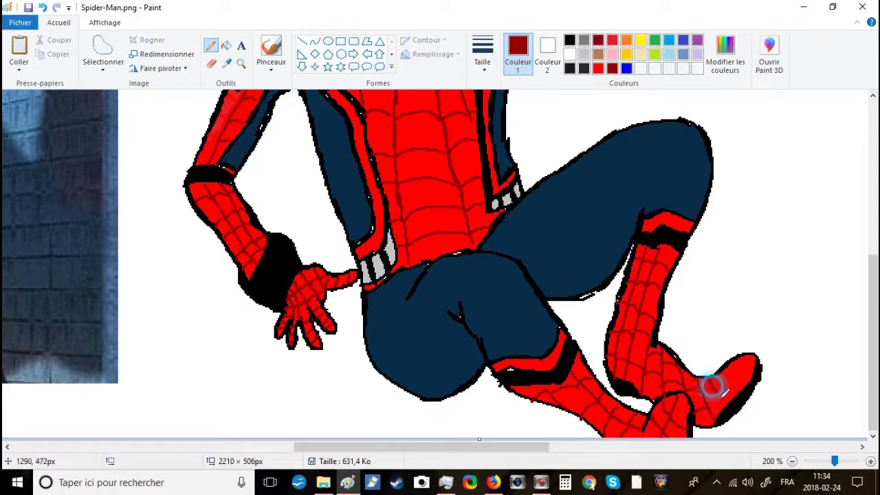
pyautogui.click(715, 400)
pyautogui.click(711, 386)
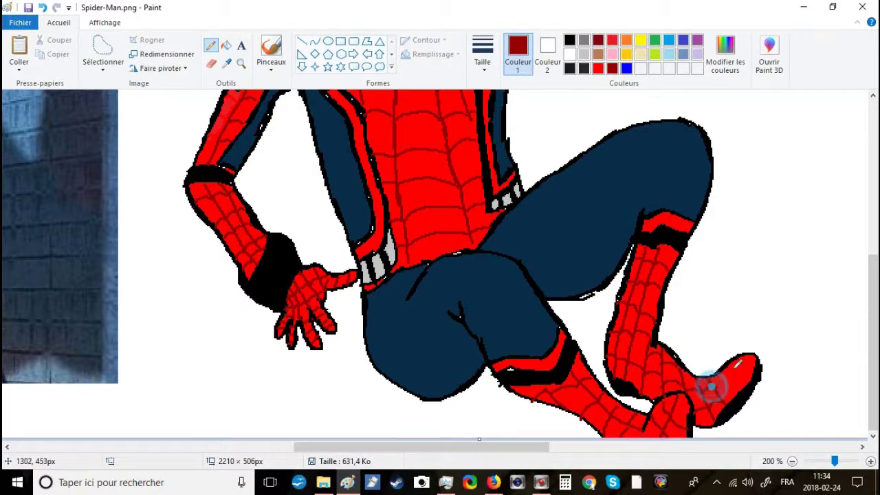
pyautogui.click(729, 382)
pyautogui.click(723, 392)
pyautogui.click(721, 378)
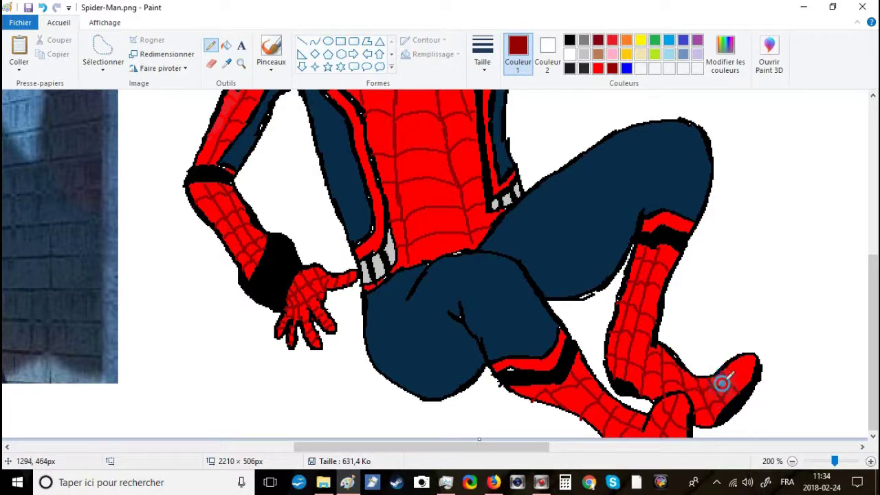
pyautogui.click(740, 371)
pyautogui.click(734, 374)
pyautogui.moveTo(744, 381)
pyautogui.mouseDown()
pyautogui.moveTo(737, 370)
pyautogui.moveTo(755, 361)
pyautogui.mouseUp()
pyautogui.click(752, 373)
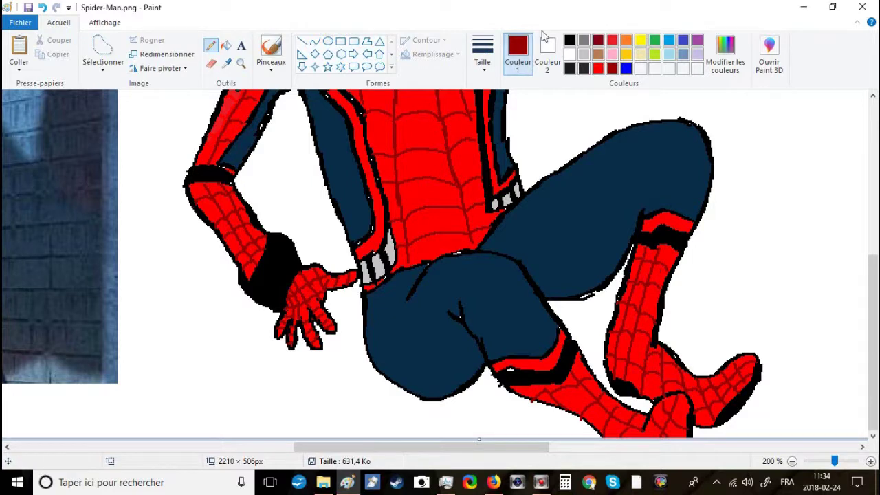
# Step: Retouch the outline beneath the rear thigh in black
pyautogui.click(570, 40)
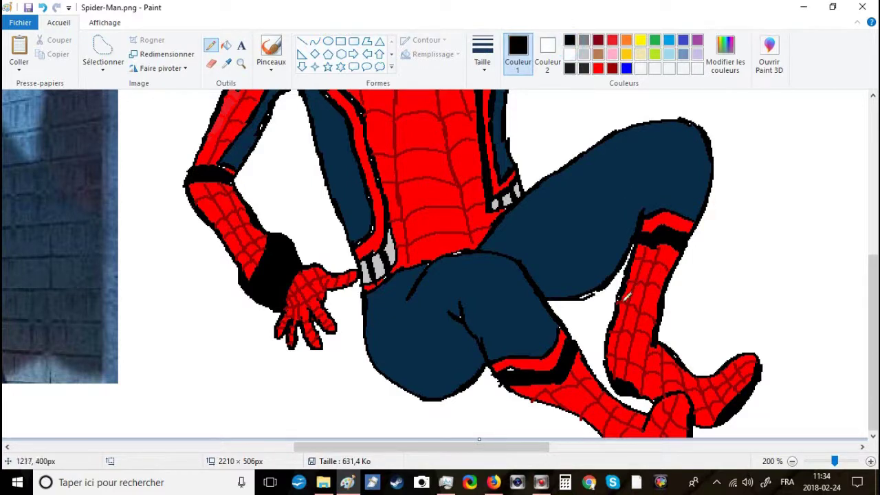
pyautogui.moveTo(583, 295); pyautogui.dragTo(603, 285)
# Step: Fill the navy areas of the suit on the arms, torso sides and thighs with the custom pure blue
pyautogui.click(627, 69)
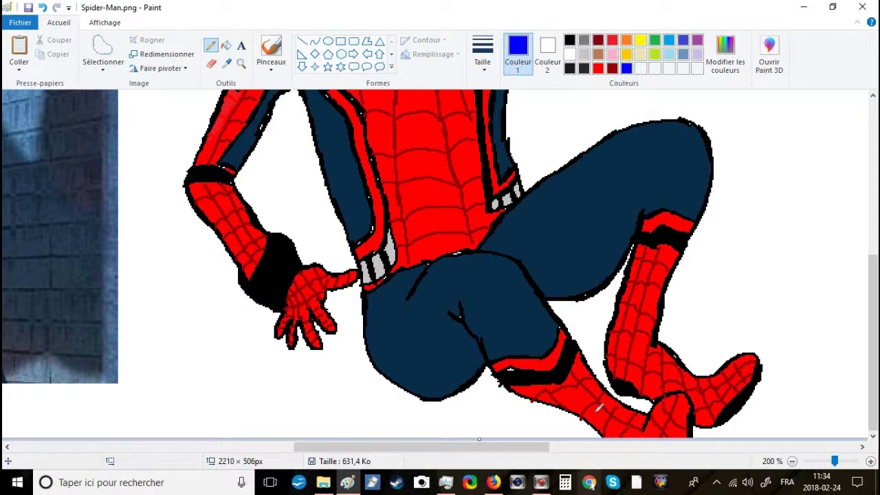
pyautogui.scroll(2, 567, 188)
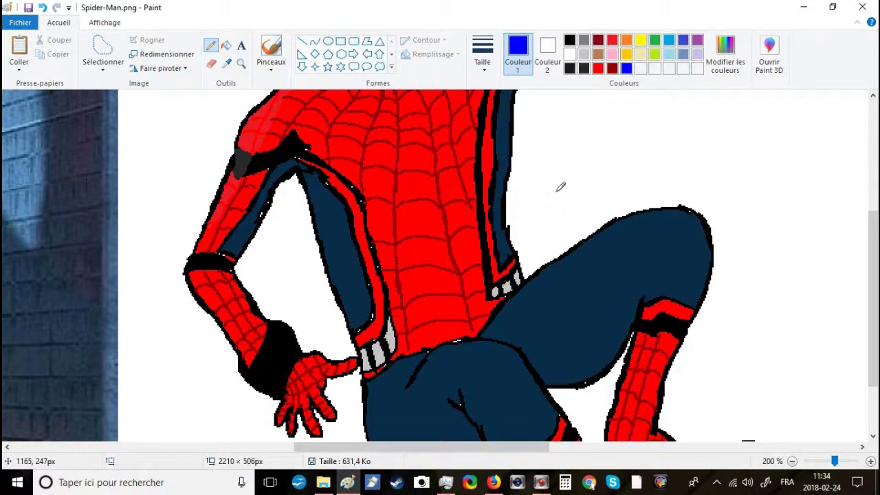
pyautogui.click(226, 45)
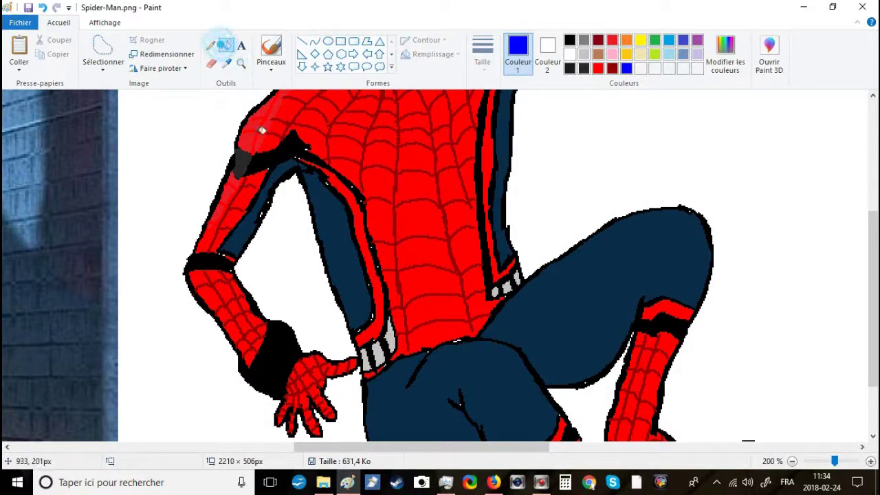
pyautogui.click(294, 161)
pyautogui.click(320, 190)
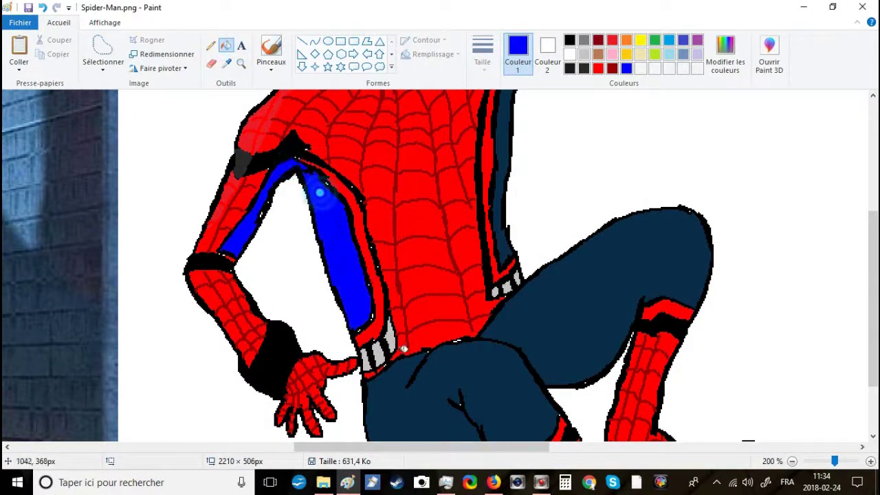
pyautogui.click(408, 409)
pyautogui.click(550, 340)
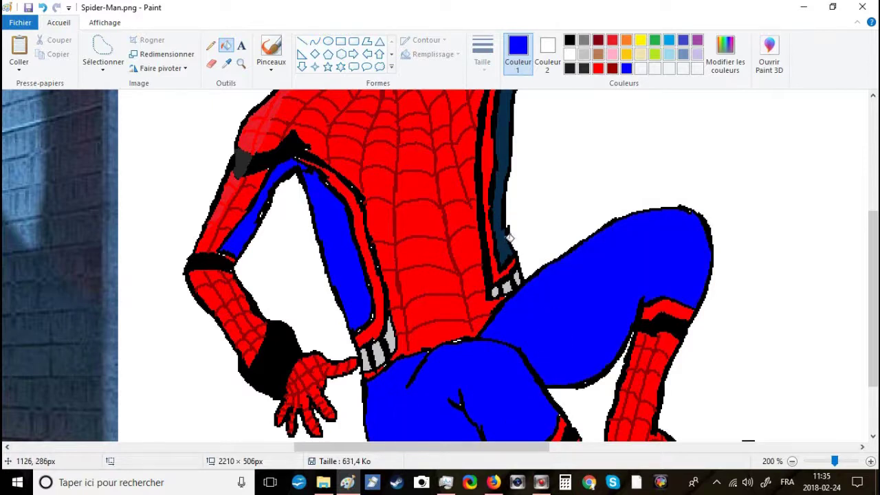
pyautogui.click(507, 238)
pyautogui.scroll(3, 507, 236)
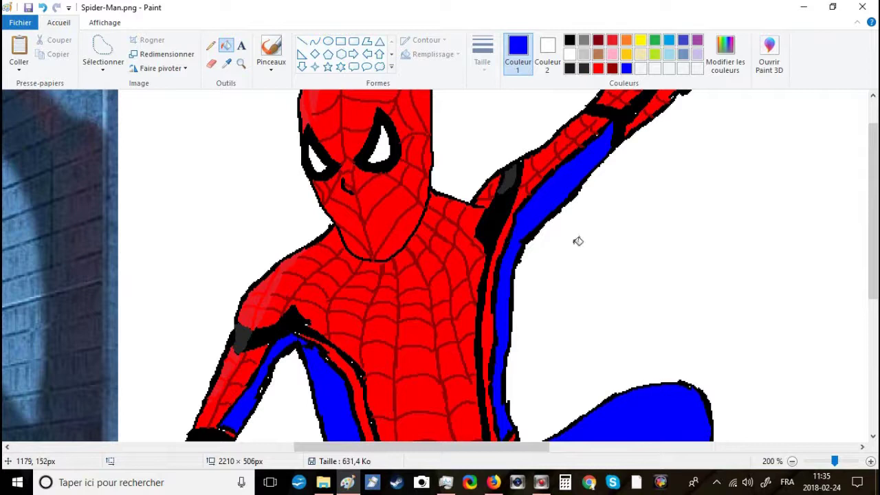
pyautogui.scroll(-4, 577, 241)
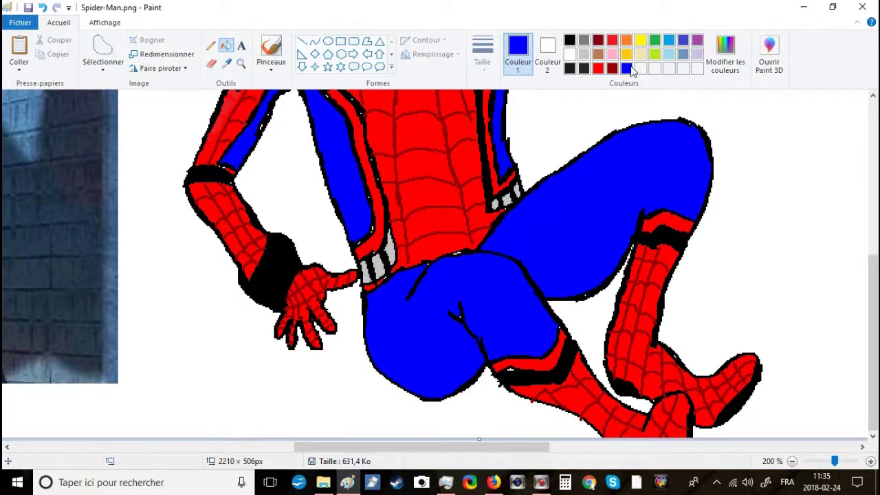
# Step: Sample a dark blue from the thigh in the reference picture and return to the drawing
pyautogui.click(226, 62)
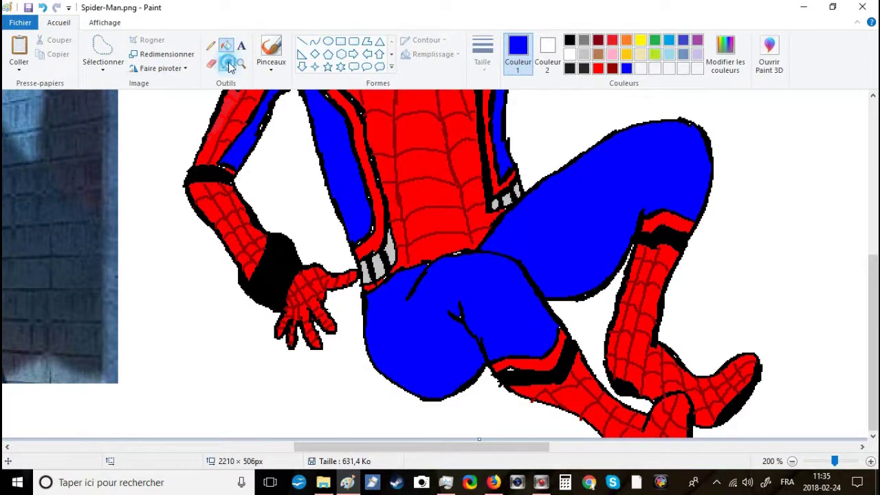
pyautogui.moveTo(363, 447); pyautogui.dragTo(209, 447)
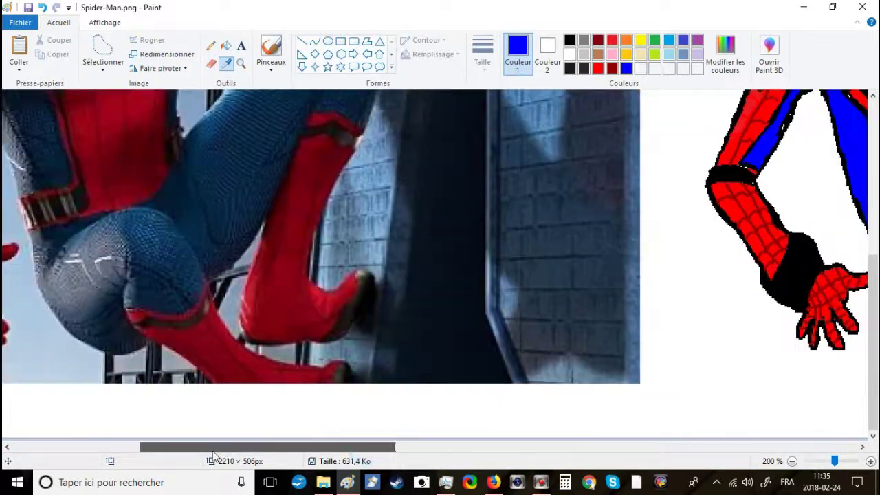
pyautogui.click(224, 185)
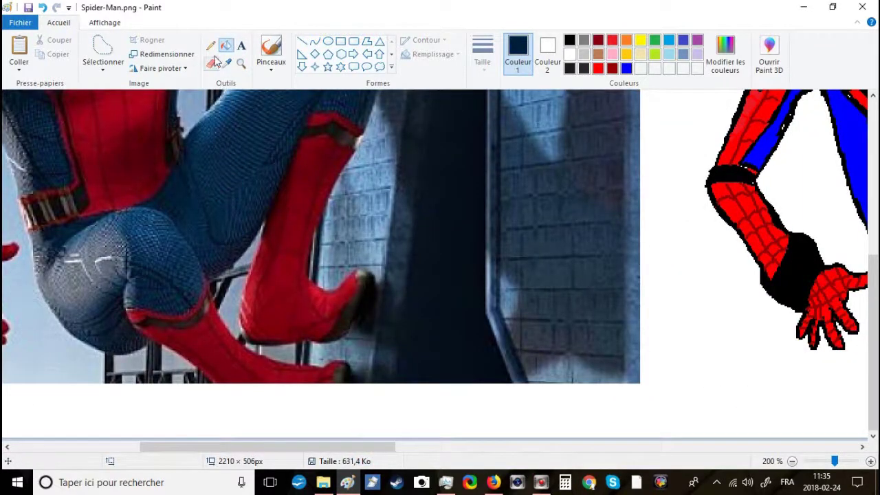
pyautogui.moveTo(349, 448); pyautogui.dragTo(529, 448)
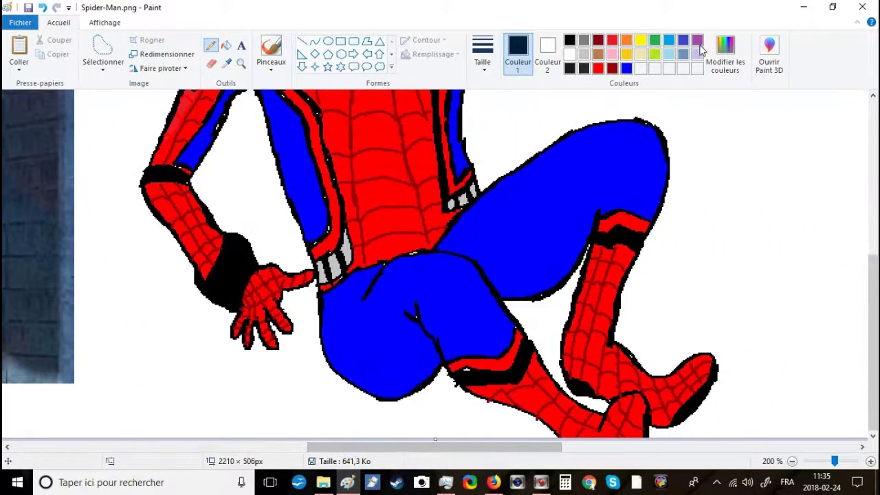
# Step: Define a darker blue with red 0, green 0, blue 191 and refill the suit's blue areas with it
pyautogui.click(627, 68)
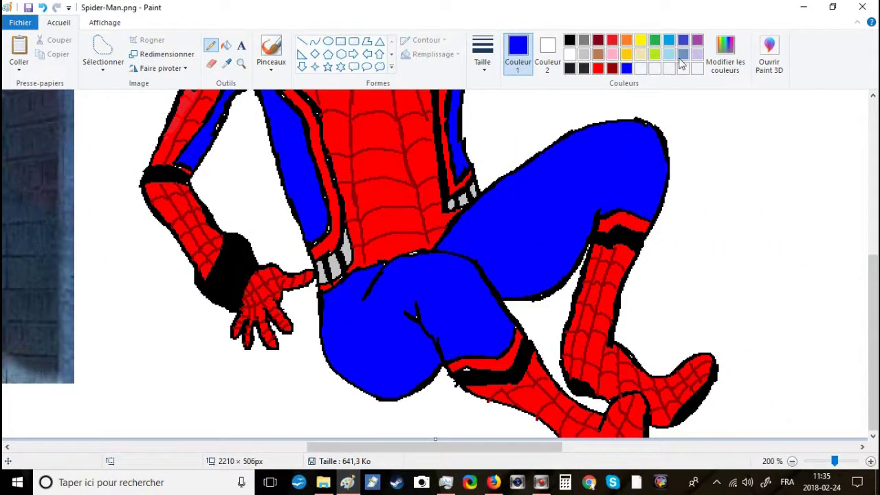
pyautogui.click(708, 69)
pyautogui.moveTo(578, 215); pyautogui.dragTo(577, 227)
pyautogui.click(336, 328)
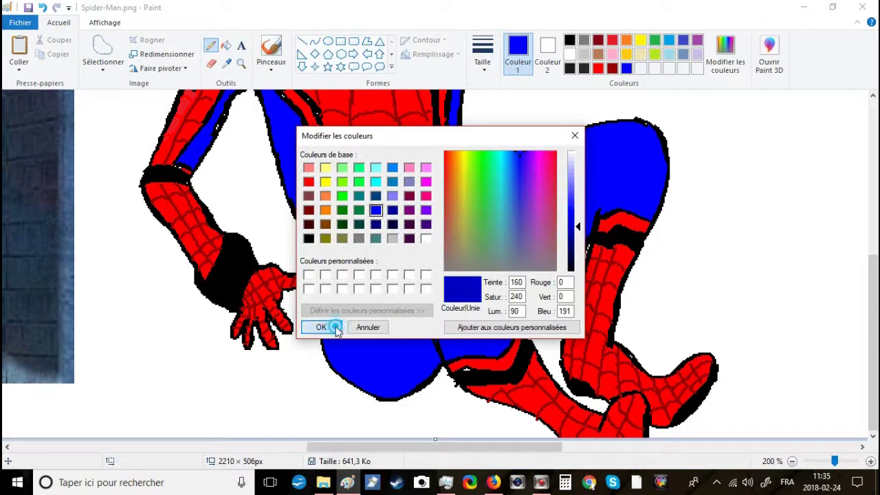
pyautogui.click(226, 46)
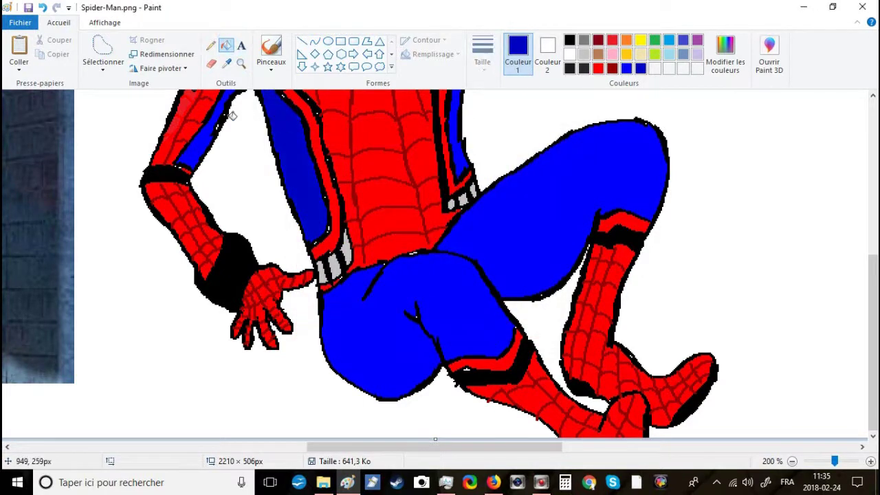
pyautogui.click(497, 240)
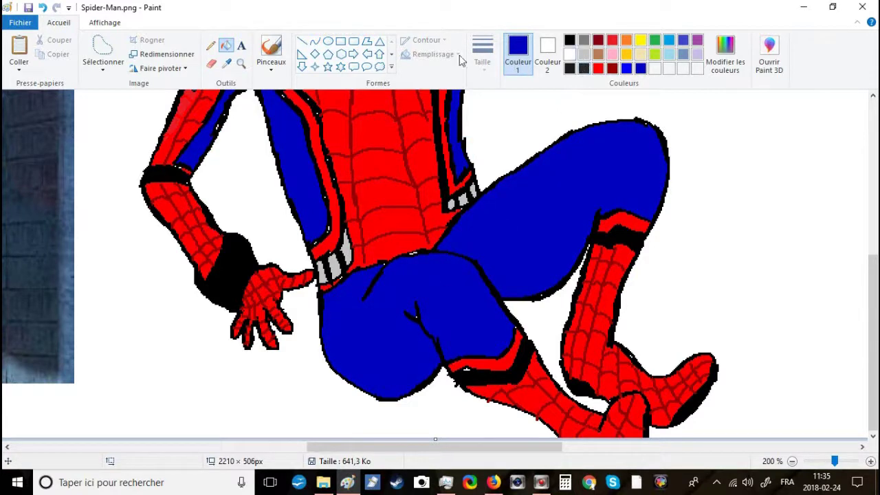
# Step: Sample a greyish blue from the rear thigh in the reference picture as the pencil colour
pyautogui.click(226, 62)
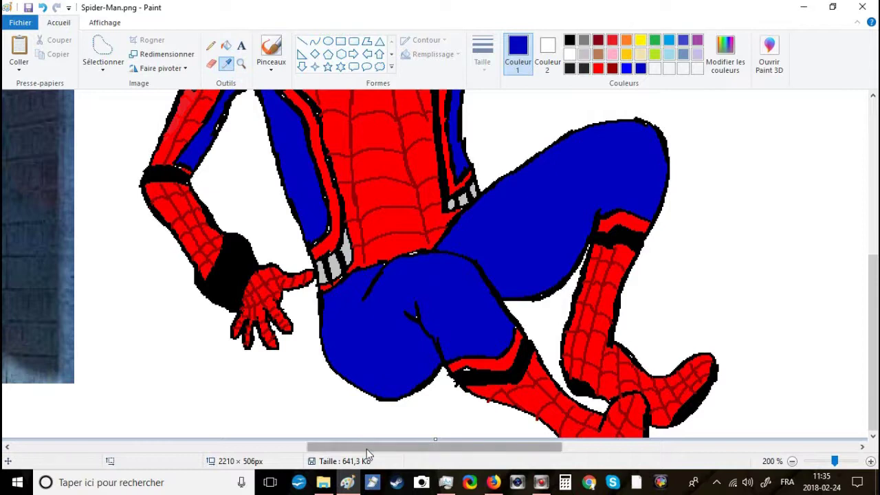
pyautogui.moveTo(366, 449); pyautogui.dragTo(194, 449)
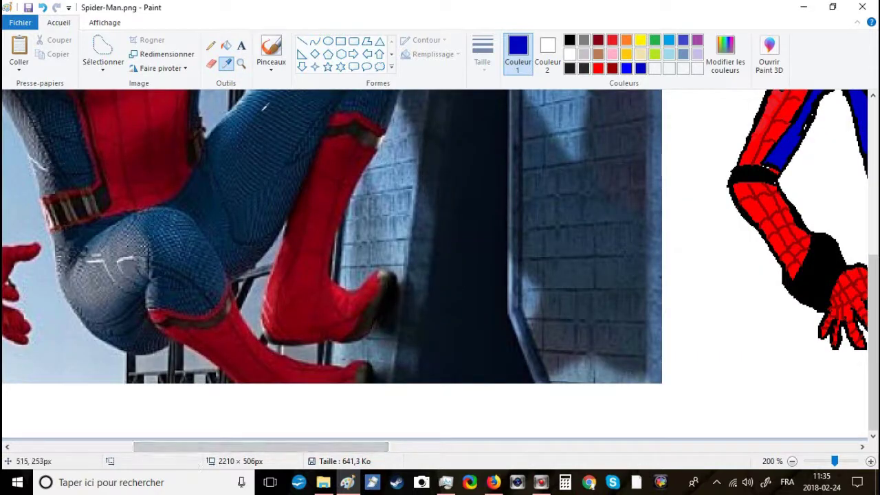
pyautogui.click(263, 107)
pyautogui.click(211, 47)
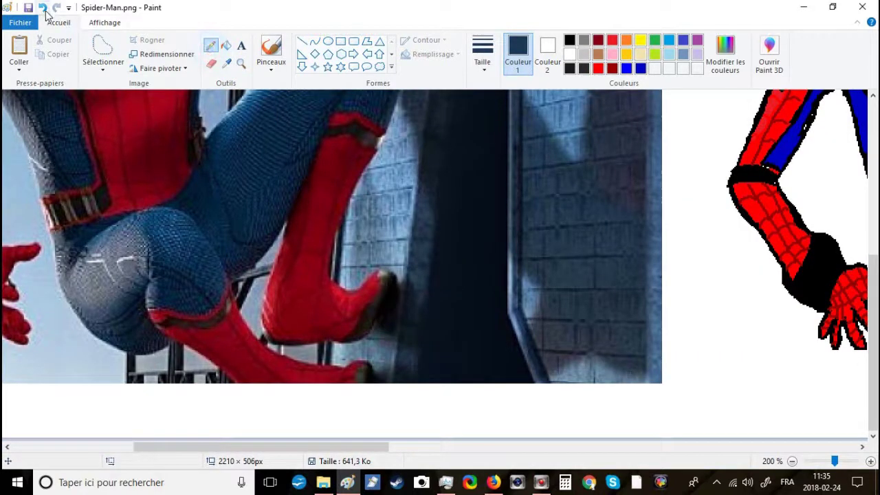
# Step: Draw greyish-blue contour and cross lines on the blue torso side panel beside the lowered arm
pyautogui.moveTo(365, 447)
pyautogui.mouseDown()
pyautogui.moveTo(558, 449)
pyautogui.moveTo(270, 457)
pyautogui.moveTo(428, 454)
pyautogui.mouseUp()
pyautogui.scroll(3, 521, 389)
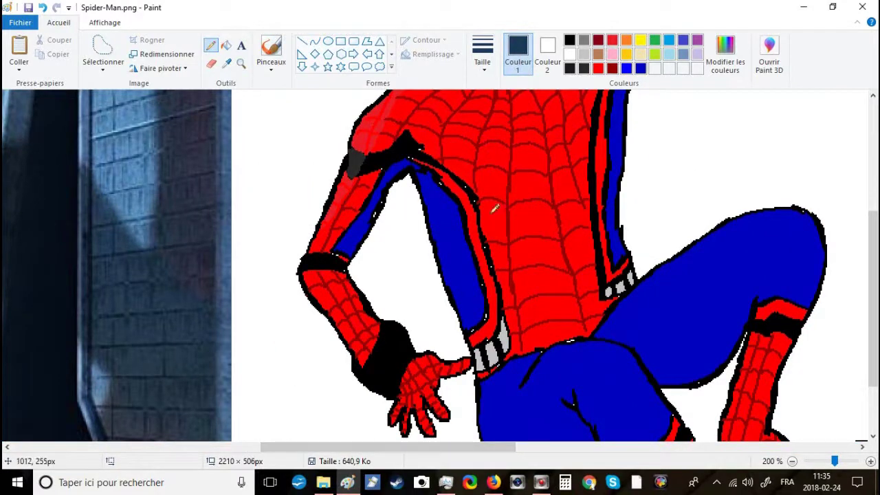
pyautogui.moveTo(421, 175); pyautogui.dragTo(465, 310)
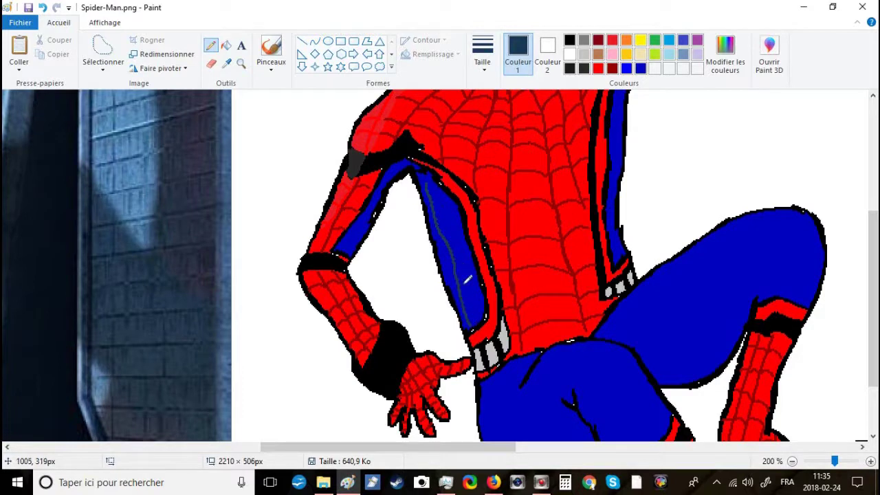
pyautogui.hotkey('ctrl', 'z')
pyautogui.moveTo(455, 279); pyautogui.dragTo(472, 323)
pyautogui.moveTo(457, 280); pyautogui.dragTo(444, 246)
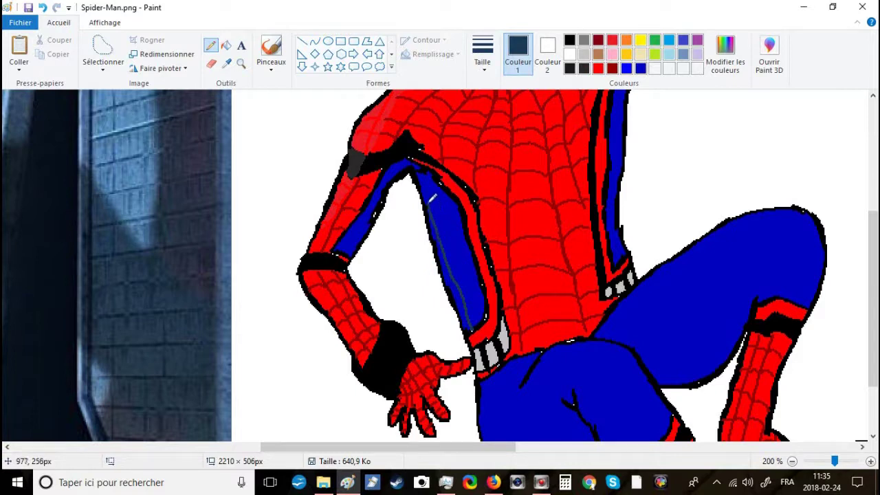
pyautogui.moveTo(454, 242); pyautogui.dragTo(466, 252)
pyautogui.moveTo(459, 219)
pyautogui.mouseDown()
pyautogui.moveTo(486, 304)
pyautogui.moveTo(479, 298)
pyautogui.mouseUp()
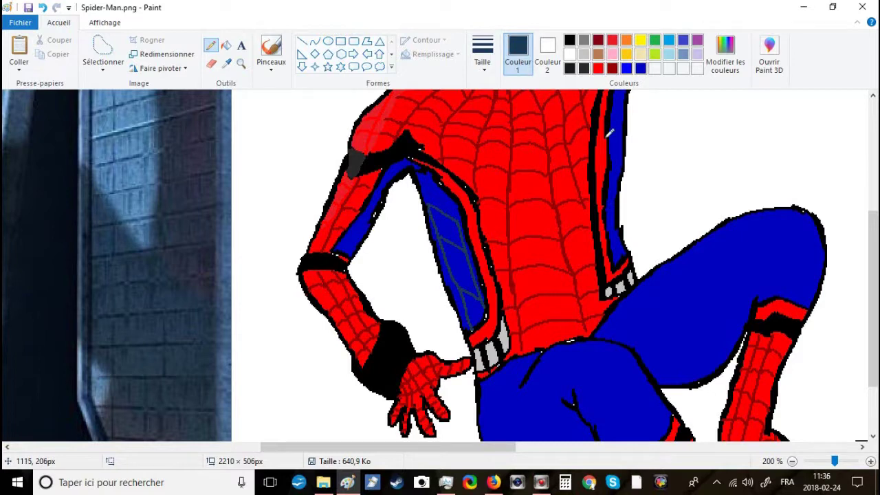
# Step: Draw greyish-blue fold lines around the front thigh, its knee crease and the hip below the belt
pyautogui.click(792, 461)
pyautogui.moveTo(500, 452); pyautogui.dragTo(301, 458)
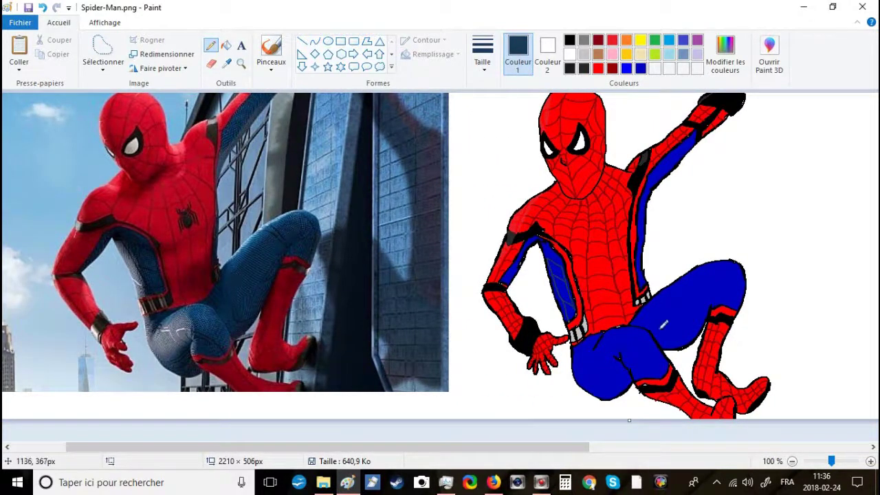
pyautogui.moveTo(635, 347); pyautogui.dragTo(659, 374)
pyautogui.click(634, 366)
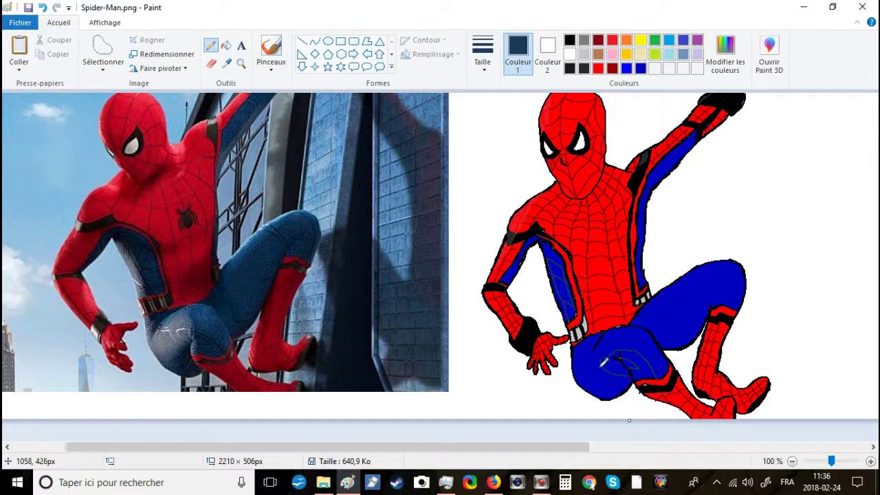
pyautogui.moveTo(597, 362); pyautogui.dragTo(578, 349)
# Step: Draw greyish-blue fold lines along the rear thigh and knee, and save the picture
pyautogui.moveTo(691, 337)
pyautogui.mouseDown()
pyautogui.moveTo(675, 330)
pyautogui.moveTo(658, 293)
pyautogui.mouseUp()
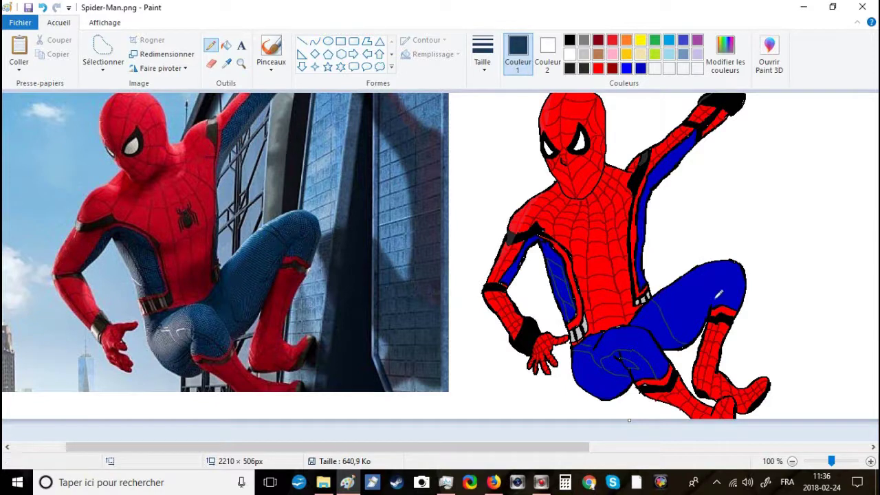
pyautogui.moveTo(703, 310)
pyautogui.mouseDown()
pyautogui.moveTo(694, 315)
pyautogui.moveTo(719, 294)
pyautogui.moveTo(719, 276)
pyautogui.moveTo(705, 267)
pyautogui.mouseUp()
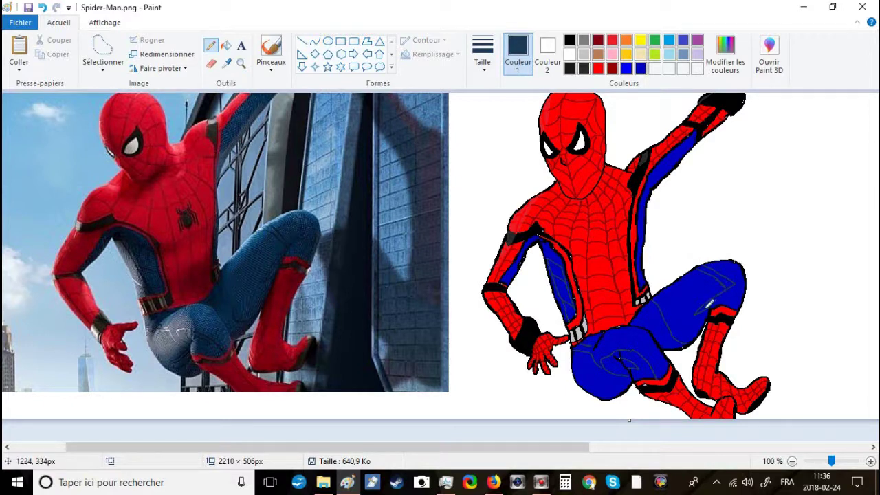
pyautogui.moveTo(703, 310); pyautogui.dragTo(723, 295)
pyautogui.click(738, 297)
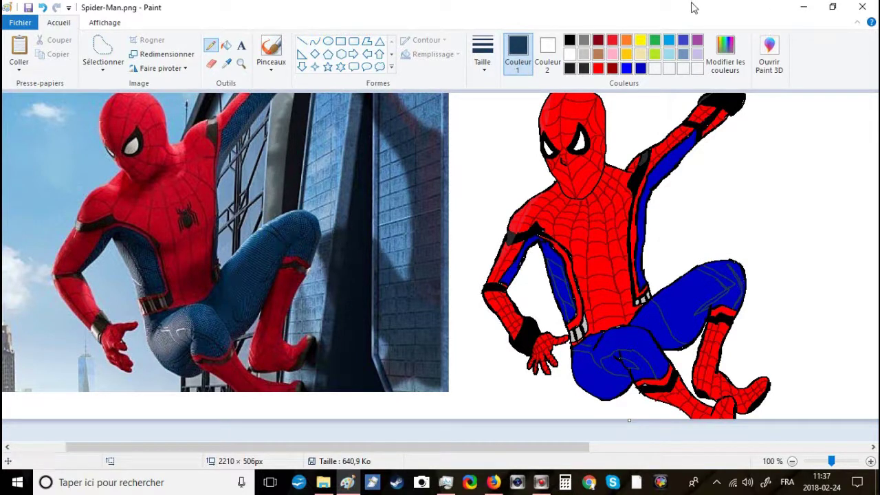
pyautogui.click(569, 40)
pyautogui.click(28, 7)
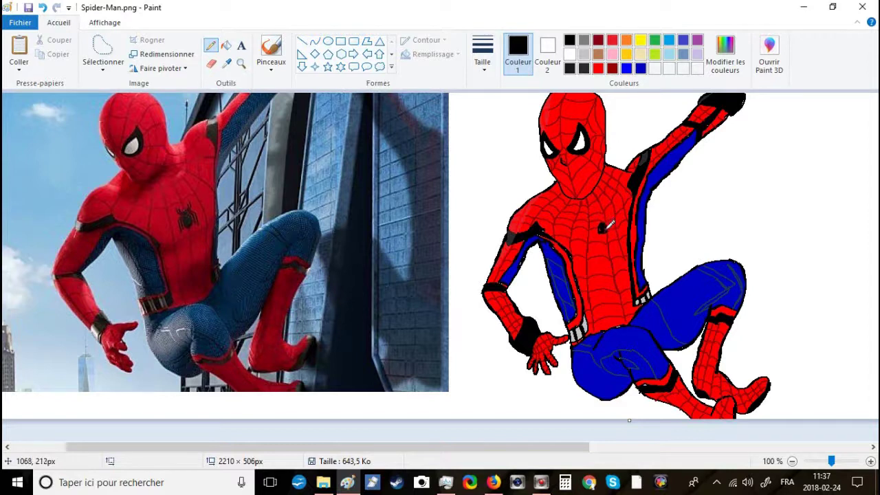
pyautogui.moveTo(603, 227)
pyautogui.mouseDown()
pyautogui.moveTo(605, 253)
pyautogui.moveTo(617, 234)
pyautogui.mouseUp()
pyautogui.hotkey('ctrl', 'z')
pyautogui.moveTo(600, 231)
pyautogui.mouseDown()
pyautogui.moveTo(597, 251)
pyautogui.moveTo(608, 249)
pyautogui.moveTo(601, 246)
pyautogui.mouseUp()
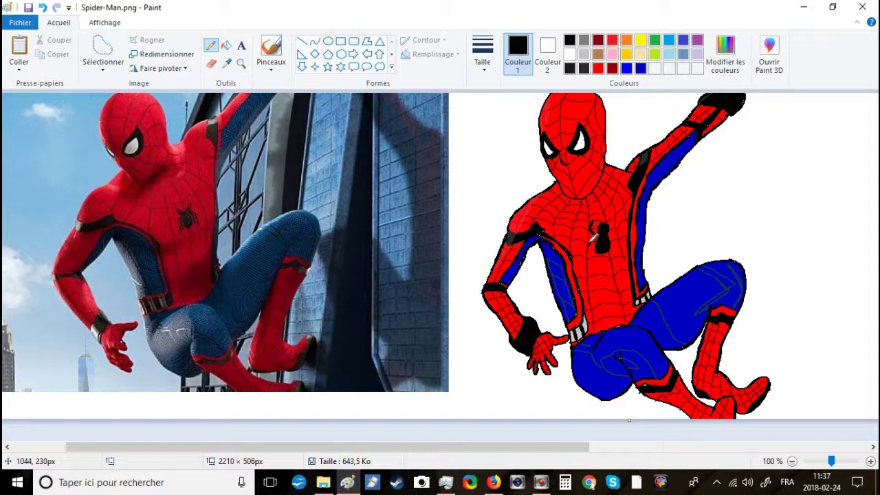
pyautogui.moveTo(590, 235)
pyautogui.mouseDown()
pyautogui.moveTo(587, 227)
pyautogui.moveTo(584, 256)
pyautogui.mouseUp()
pyautogui.moveTo(614, 231)
pyautogui.mouseDown()
pyautogui.moveTo(609, 221)
pyautogui.moveTo(611, 255)
pyautogui.mouseUp()
pyautogui.click(623, 218)
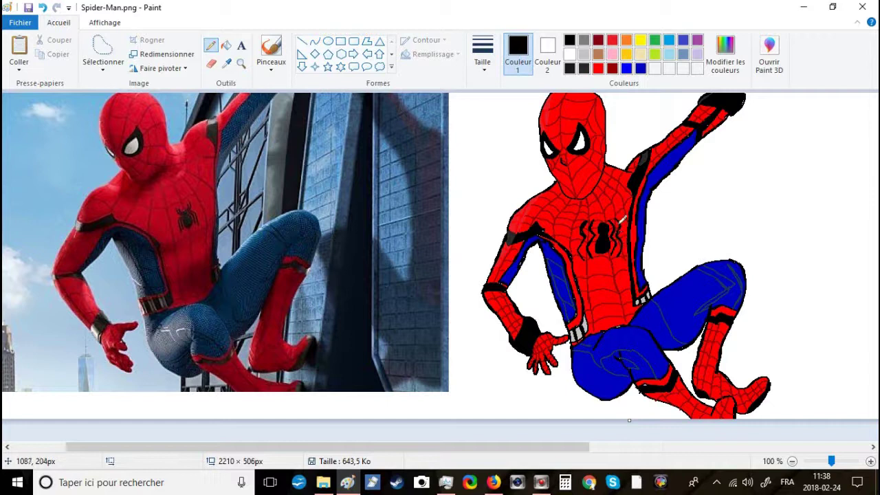
pyautogui.hotkey('ctrl', 'z')
pyautogui.hotkey('ctrl', 'z')
pyautogui.hotkey('ctrl', 'z')
pyautogui.hotkey('ctrl', 'z')
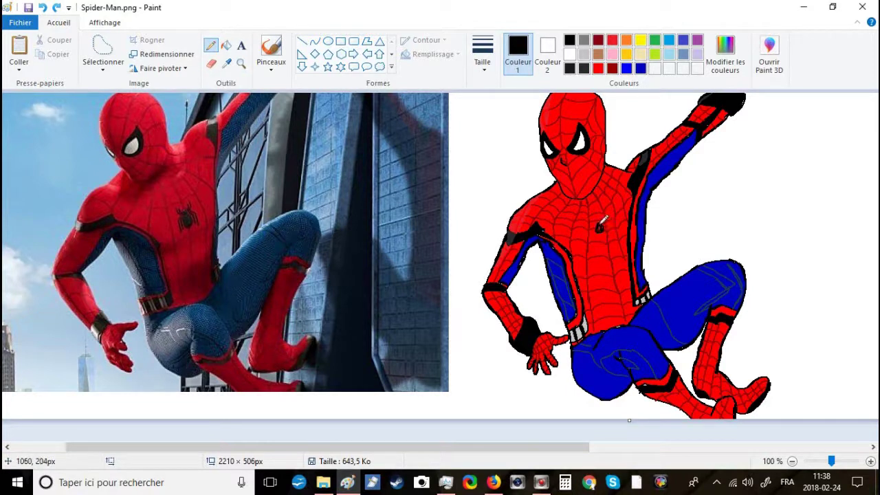
# Step: Draw a small black spider emblem with a solid body and curved legs on the chest
pyautogui.moveTo(599, 231); pyautogui.dragTo(603, 246)
pyautogui.moveTo(590, 231); pyautogui.dragTo(592, 246)
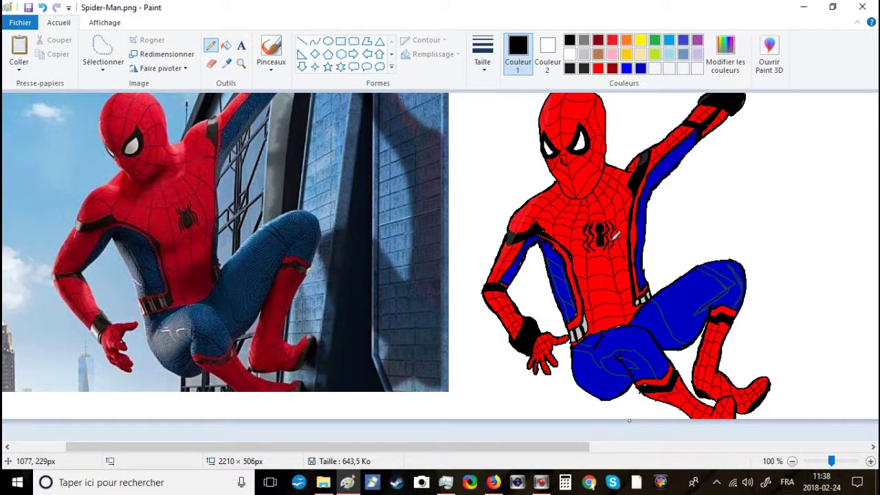
# Step: Select the reference picture with a rectangular selection and delete it
pyautogui.click(792, 461)
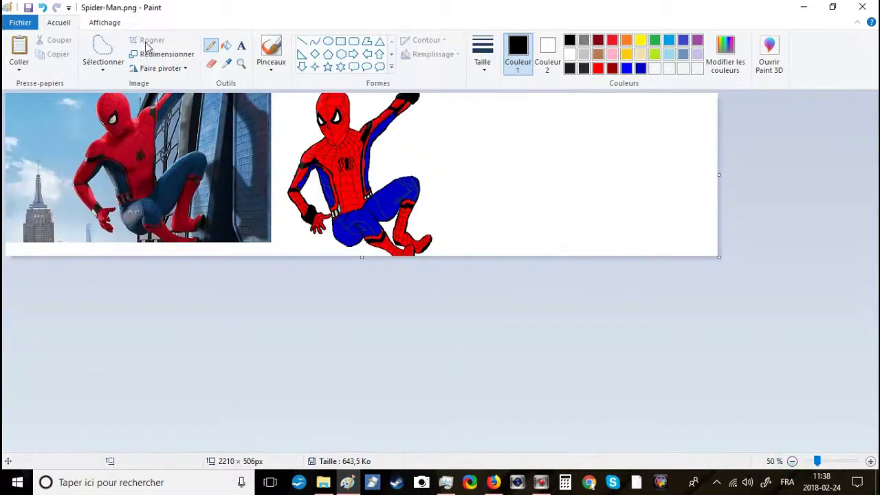
pyautogui.click(110, 65)
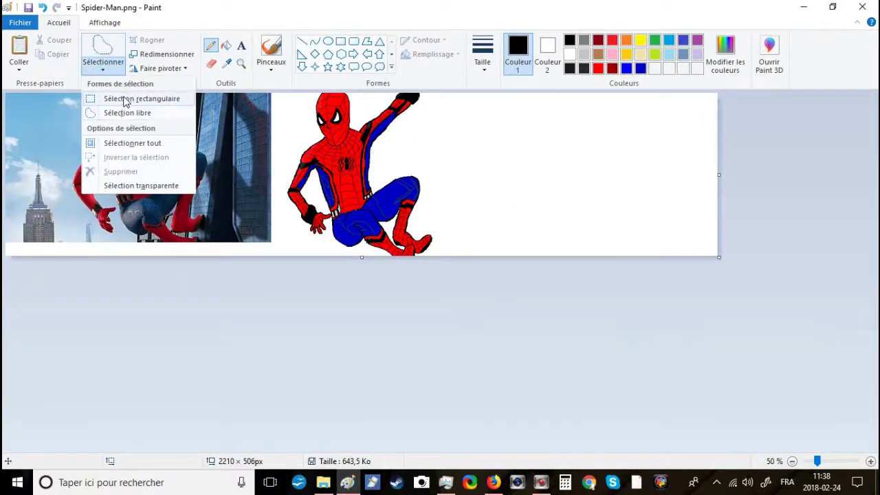
pyautogui.click(124, 99)
pyautogui.moveTo(278, 251); pyautogui.dragTo(4, 24)
pyautogui.press('Delete')
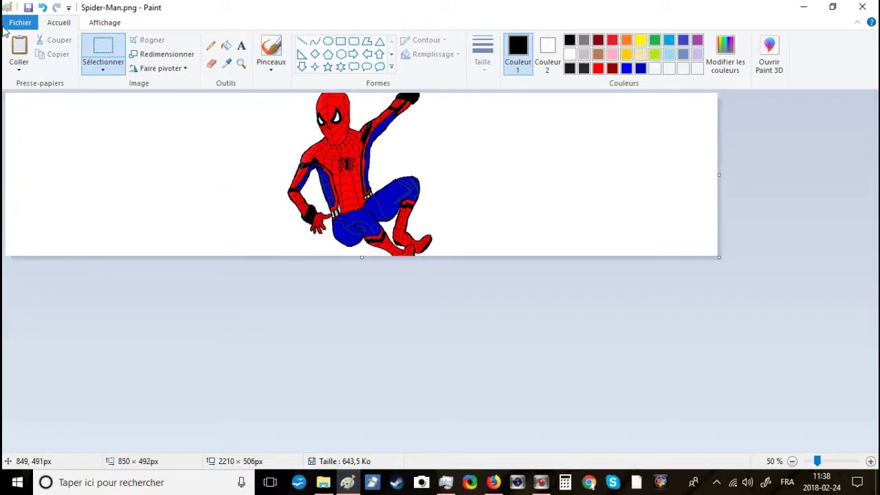
# Step: Move the Spider-Man drawing to the left edge of the canvas
pyautogui.rightClick(508, 200)
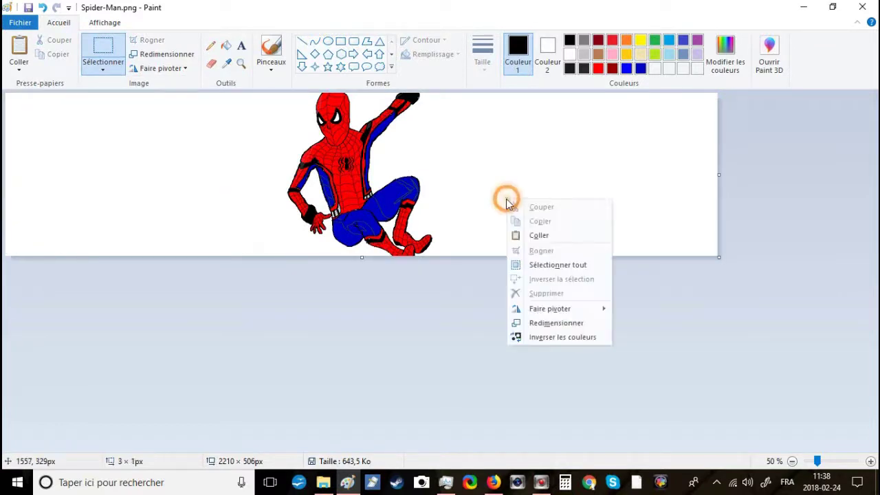
pyautogui.click(548, 266)
pyautogui.moveTo(454, 182); pyautogui.dragTo(170, 179)
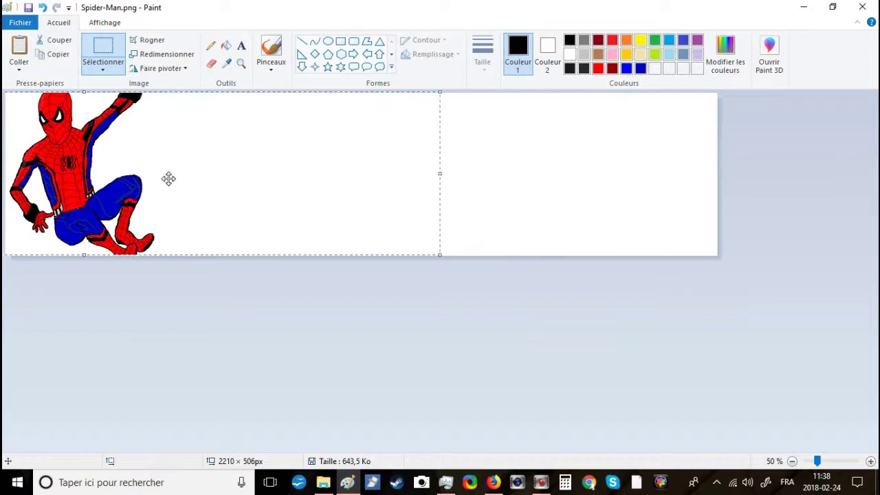
pyautogui.click(131, 174)
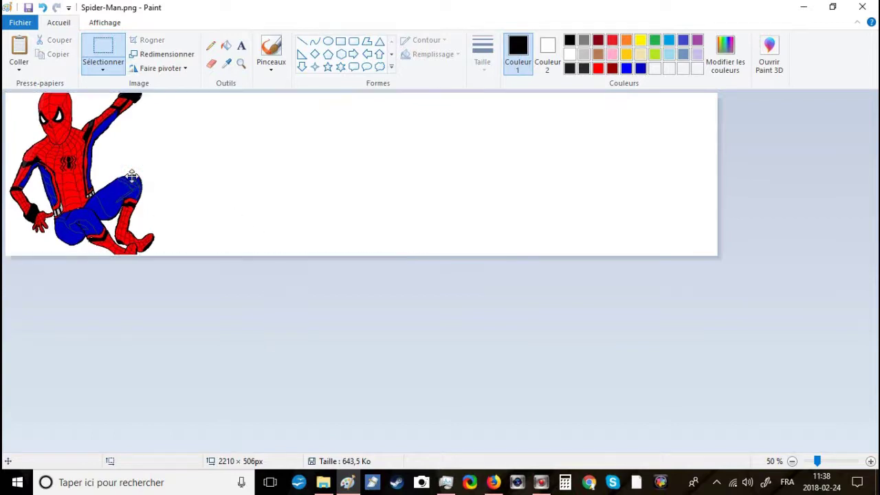
pyautogui.hotkey('ctrl', 'v')
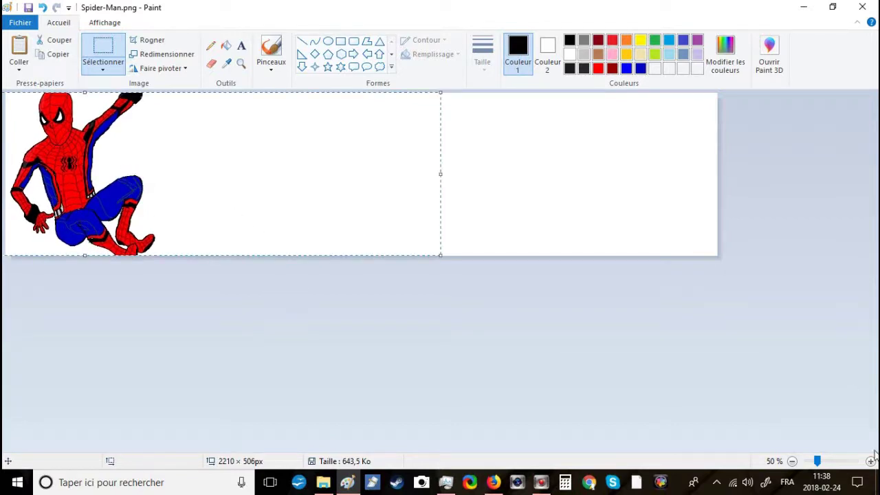
# Step: Shrink the canvas around the drawing to about 752 × 504 px
pyautogui.click(871, 461)
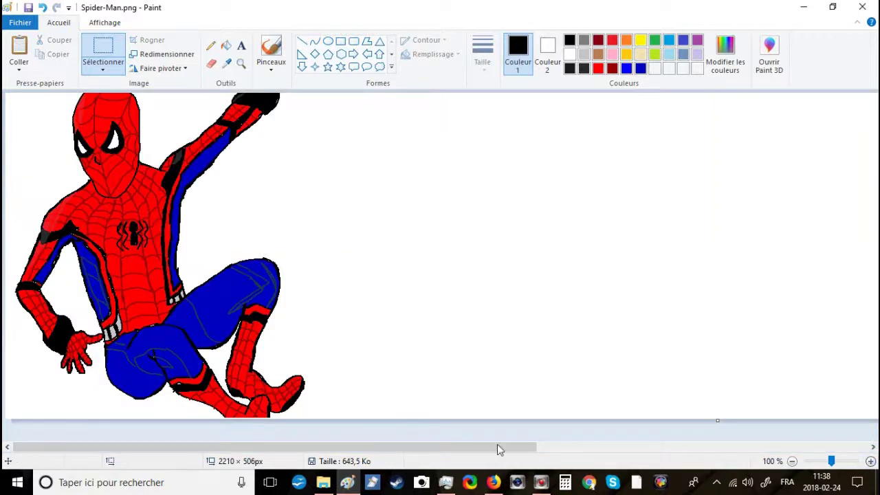
pyautogui.moveTo(713, 420); pyautogui.dragTo(714, 418)
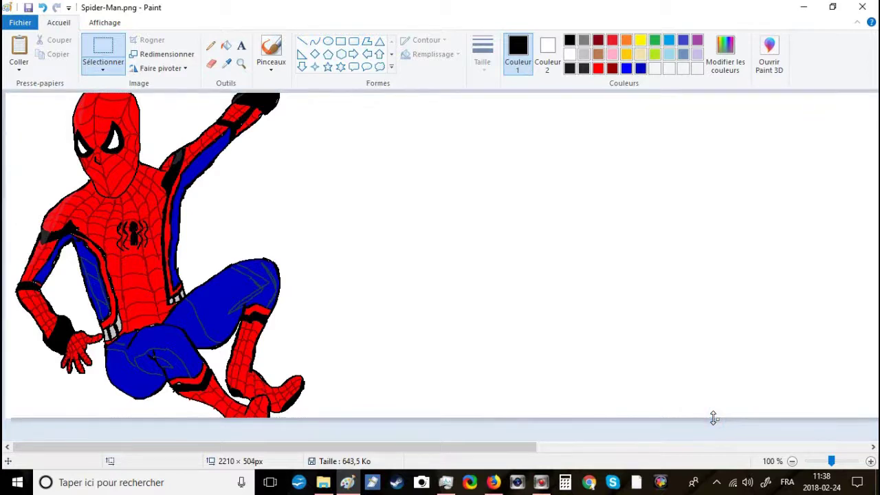
pyautogui.click(792, 461)
pyautogui.moveTo(721, 174); pyautogui.dragTo(248, 150)
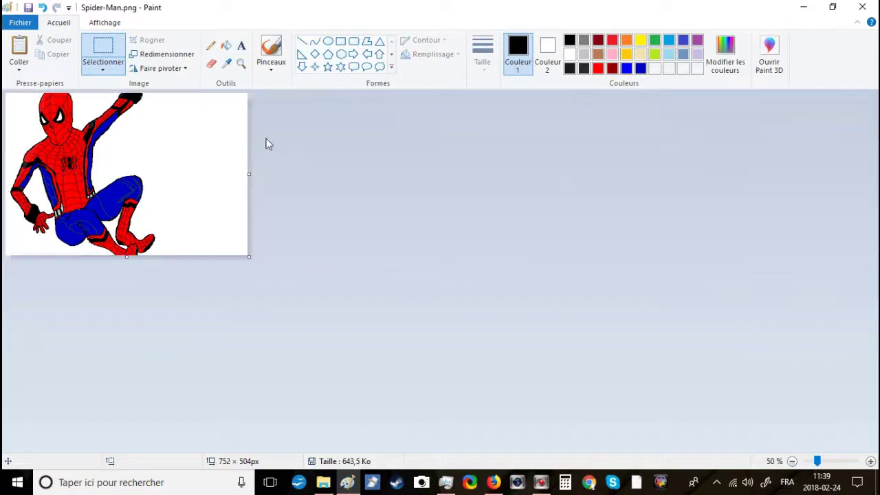
# Step: Fill the white background and the enclosed gaps around the figure with gold
pyautogui.click(227, 46)
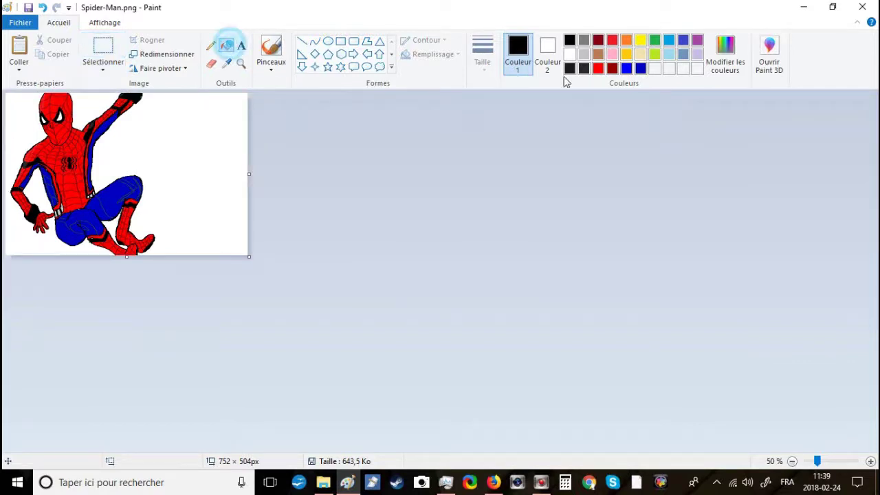
pyautogui.click(627, 54)
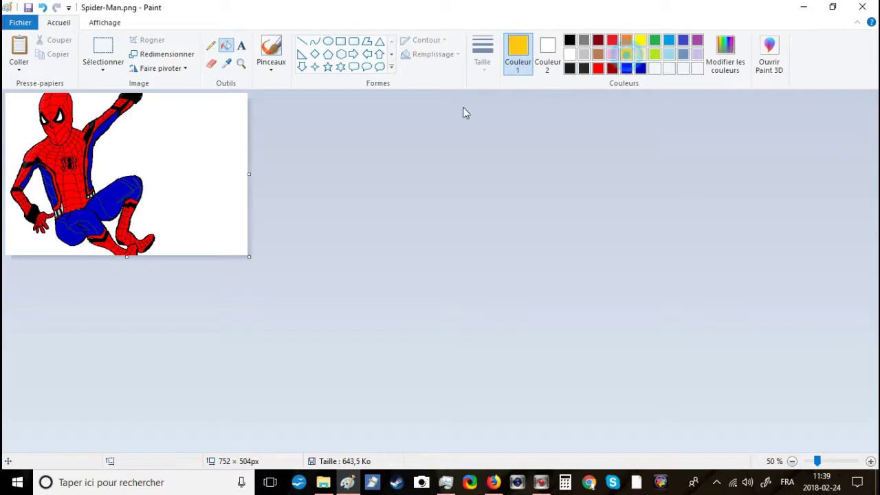
pyautogui.click(216, 103)
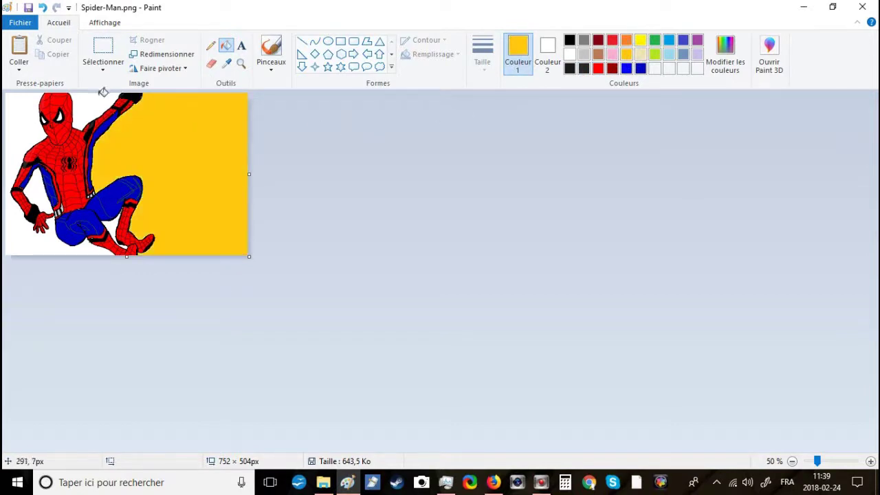
pyautogui.click(28, 112)
pyautogui.click(33, 190)
pyautogui.click(119, 234)
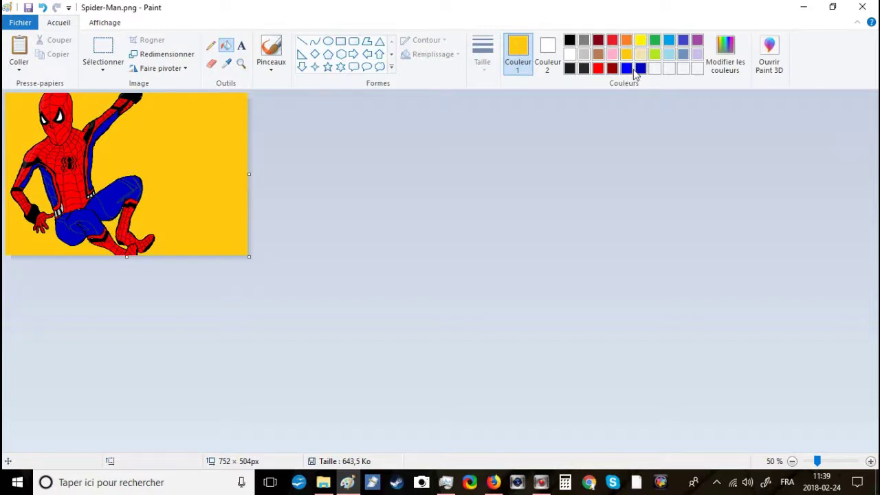
# Step: Fill the background and the gap between the legs with turquoise blue
pyautogui.click(669, 39)
pyautogui.click(198, 112)
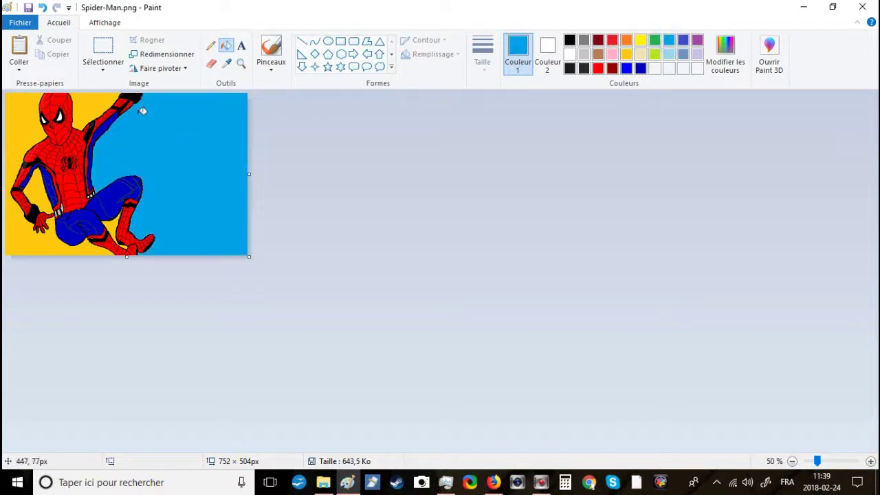
pyautogui.click(31, 111)
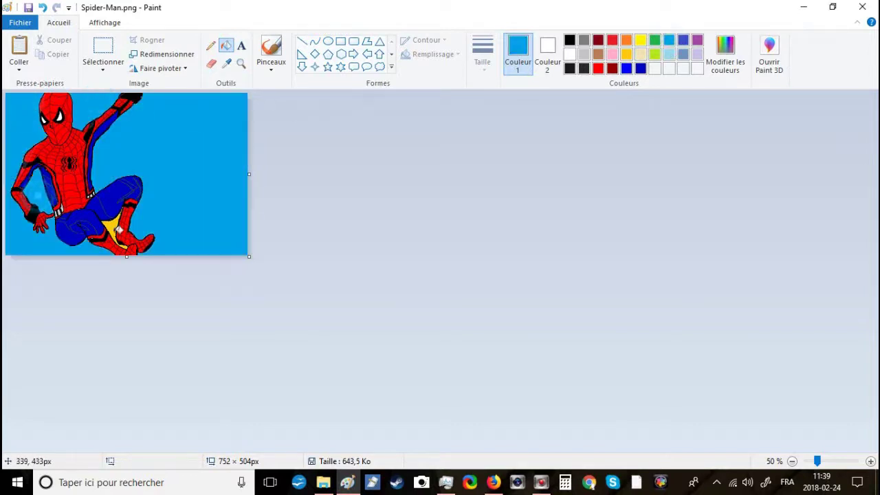
pyautogui.click(115, 224)
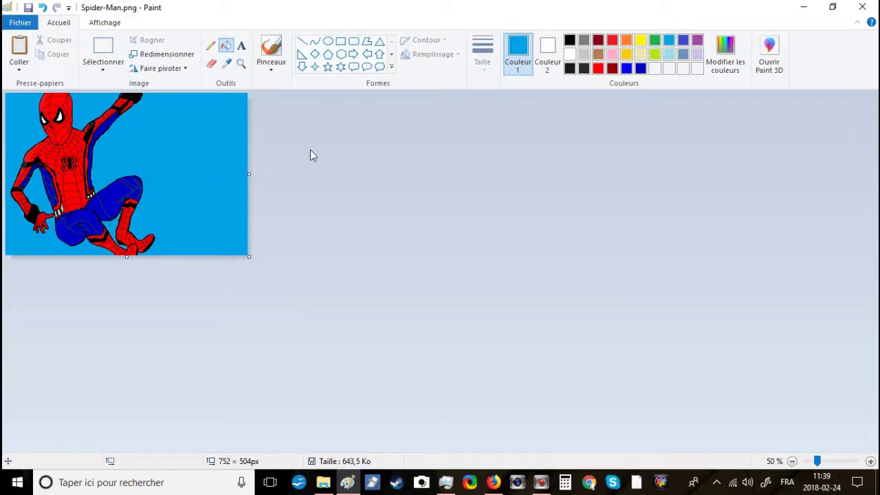
# Step: Save the picture and handwrite the date 2018-02-24 in black beside the raised arm
pyautogui.click(569, 40)
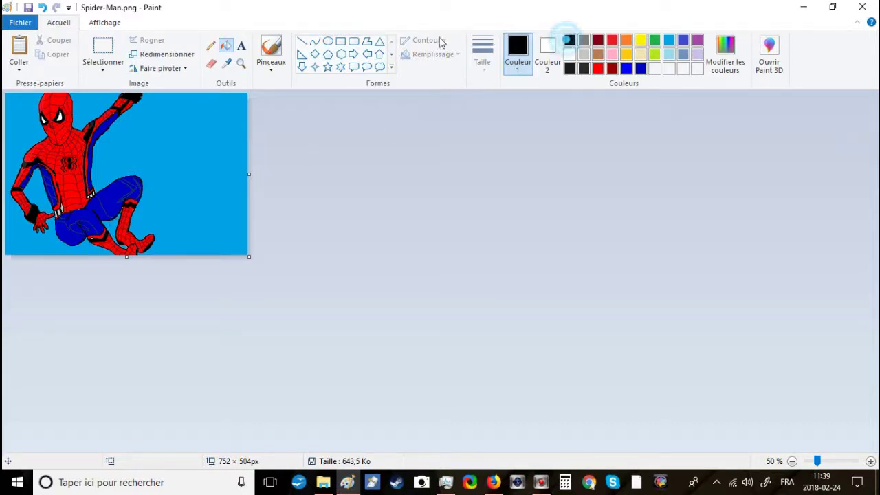
pyautogui.click(210, 46)
pyautogui.click(28, 7)
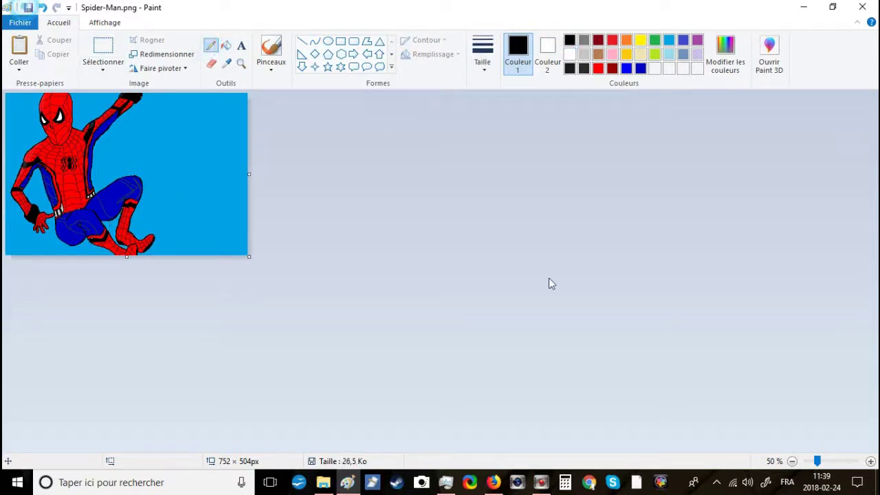
pyautogui.click(871, 462)
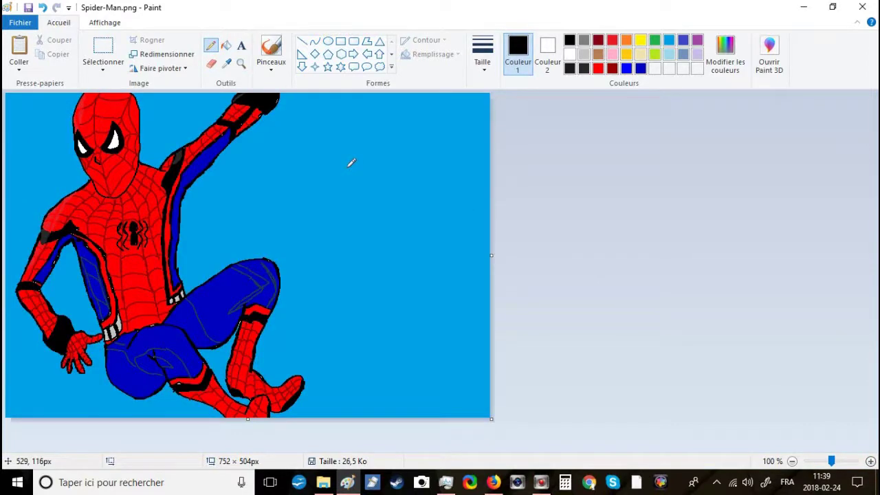
pyautogui.moveTo(300, 112)
pyautogui.mouseDown()
pyautogui.moveTo(318, 130)
pyautogui.moveTo(316, 110)
pyautogui.moveTo(323, 107)
pyautogui.moveTo(332, 131)
pyautogui.moveTo(344, 113)
pyautogui.mouseUp()
pyautogui.moveTo(371, 109)
pyautogui.mouseDown()
pyautogui.moveTo(392, 129)
pyautogui.moveTo(444, 122)
pyautogui.moveTo(436, 128)
pyautogui.mouseUp()
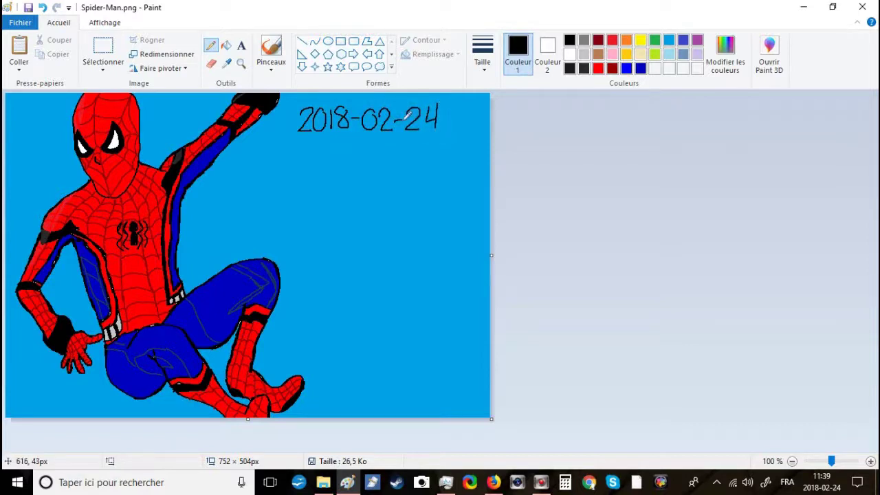
# Step: Handwrite "Art by" in black below the date
pyautogui.moveTo(295, 183)
pyautogui.mouseDown()
pyautogui.moveTo(320, 184)
pyautogui.moveTo(331, 158)
pyautogui.moveTo(335, 184)
pyautogui.mouseUp()
pyautogui.moveTo(328, 169); pyautogui.dragTo(377, 180)
pyautogui.moveTo(387, 165); pyautogui.dragTo(372, 194)
pyautogui.hotkey('ctrl', 'z')
pyautogui.hotkey('ctrl', 'z')
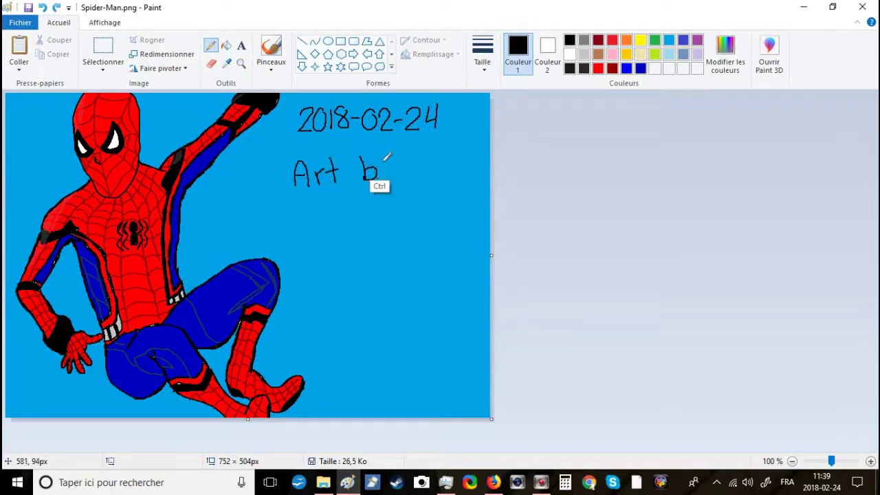
pyautogui.moveTo(380, 165)
pyautogui.mouseDown()
pyautogui.moveTo(388, 177)
pyautogui.moveTo(376, 191)
pyautogui.mouseUp()
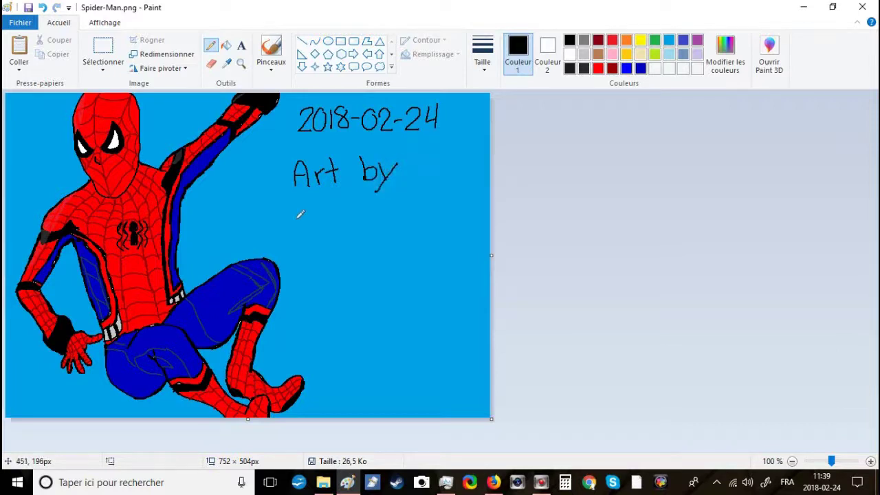
# Step: Handwrite the artist's pen name in black below "Art by"
pyautogui.moveTo(278, 232)
pyautogui.mouseDown()
pyautogui.moveTo(305, 227)
pyautogui.moveTo(338, 197)
pyautogui.moveTo(322, 228)
pyautogui.mouseUp()
pyautogui.moveTo(316, 214)
pyautogui.mouseDown()
pyautogui.moveTo(339, 203)
pyautogui.moveTo(357, 210)
pyautogui.moveTo(343, 205)
pyautogui.moveTo(337, 221)
pyautogui.moveTo(354, 207)
pyautogui.moveTo(346, 218)
pyautogui.moveTo(361, 224)
pyautogui.moveTo(370, 203)
pyautogui.moveTo(378, 214)
pyautogui.moveTo(386, 197)
pyautogui.moveTo(398, 235)
pyautogui.mouseUp()
pyautogui.click(380, 199)
pyautogui.moveTo(425, 203); pyautogui.dragTo(425, 206)
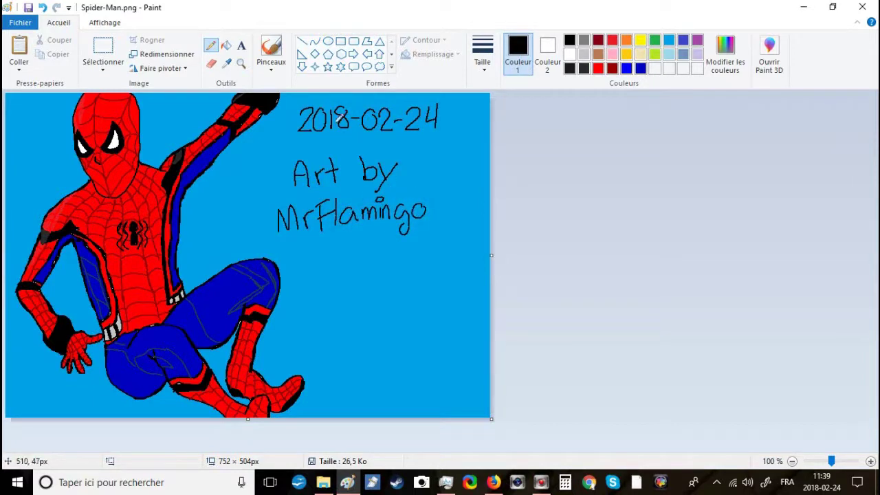